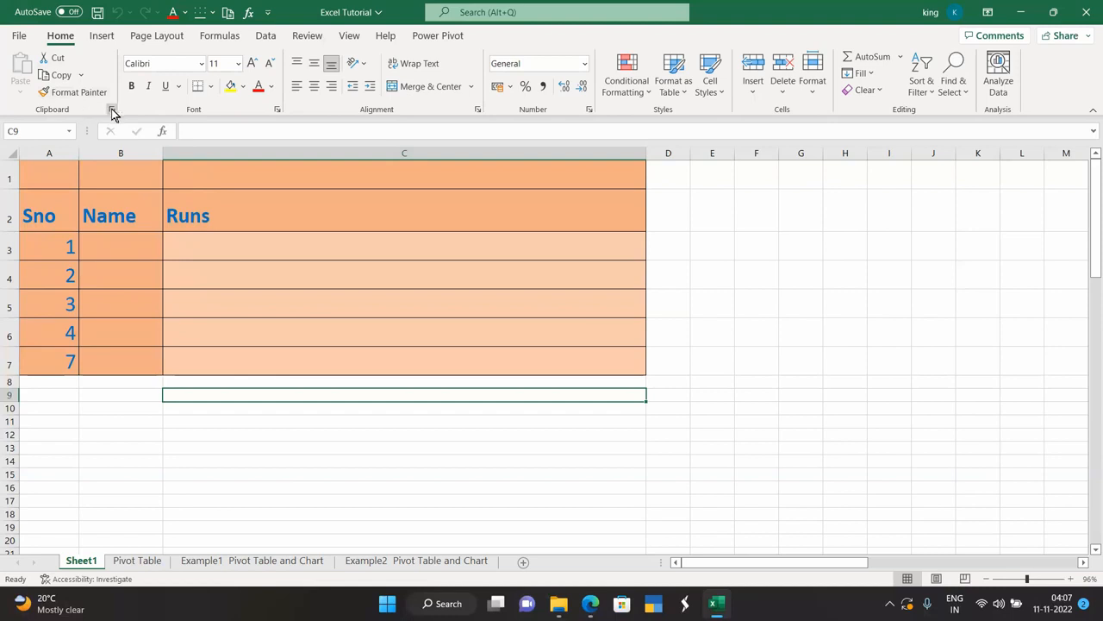
- Collect copies of the Sno heading in A2 and the Name heading in B2 in the Clipboard pane, then close the pane
click(111, 110)
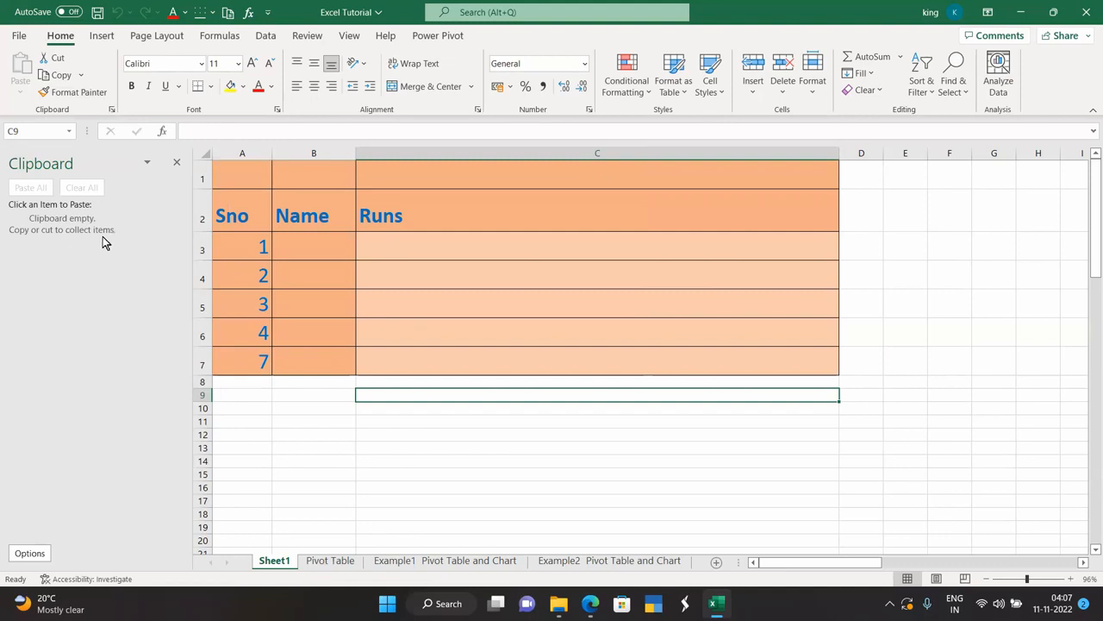
click(176, 164)
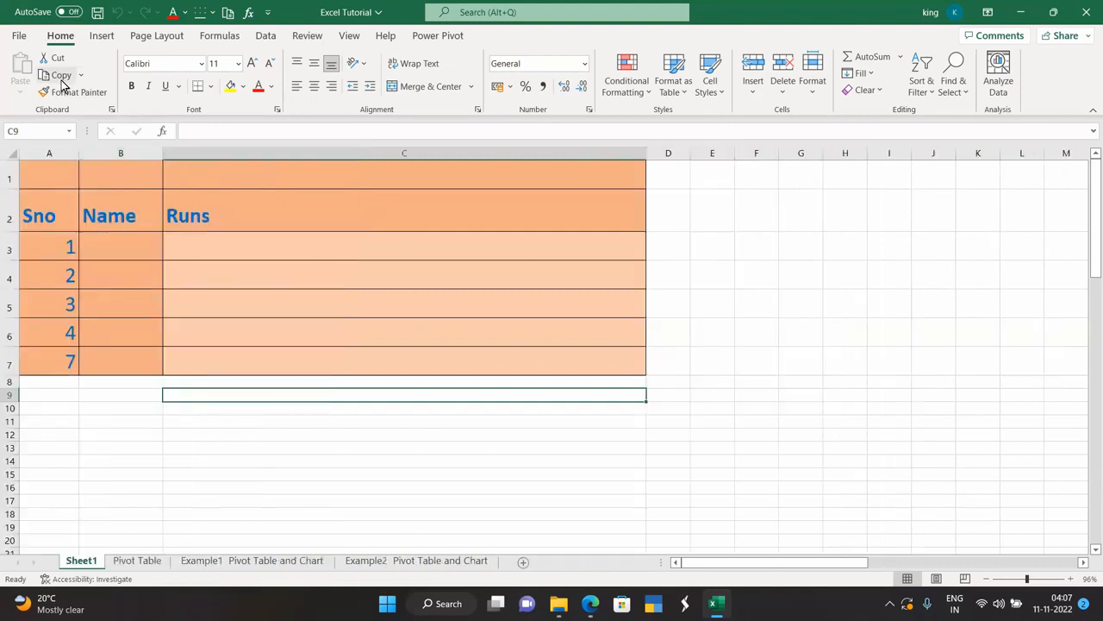
click(111, 109)
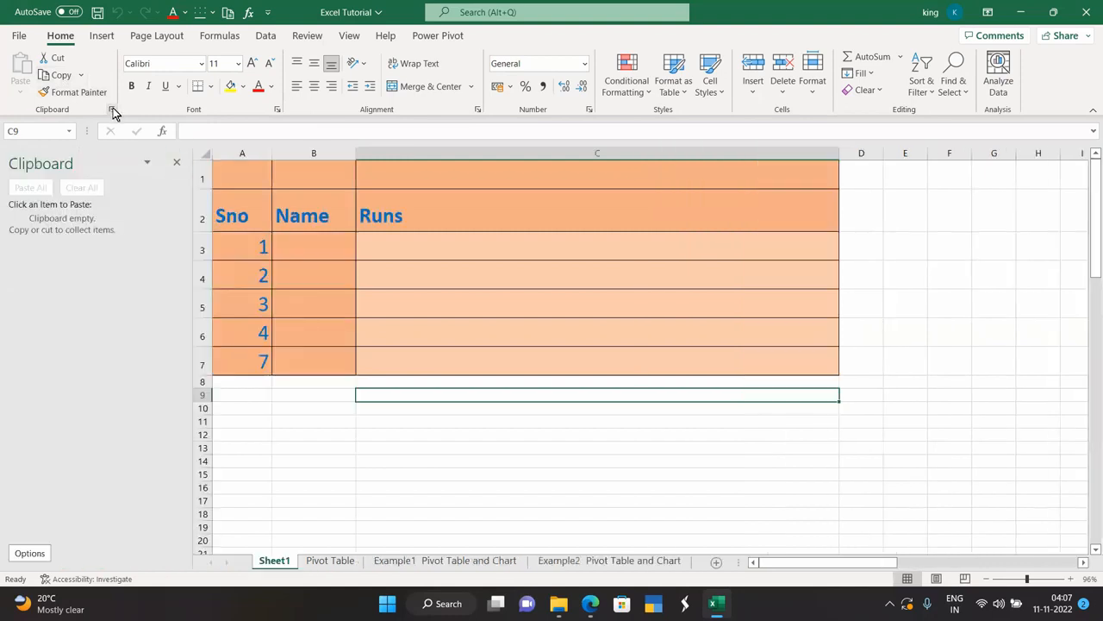
click(235, 210)
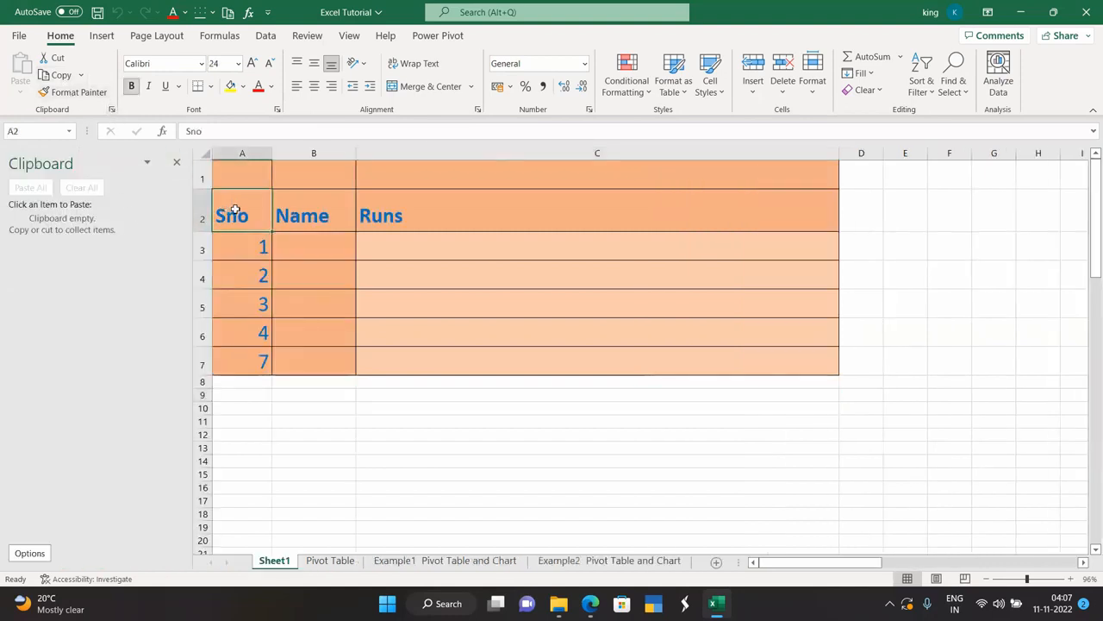
key(ctrl+c)
click(287, 214)
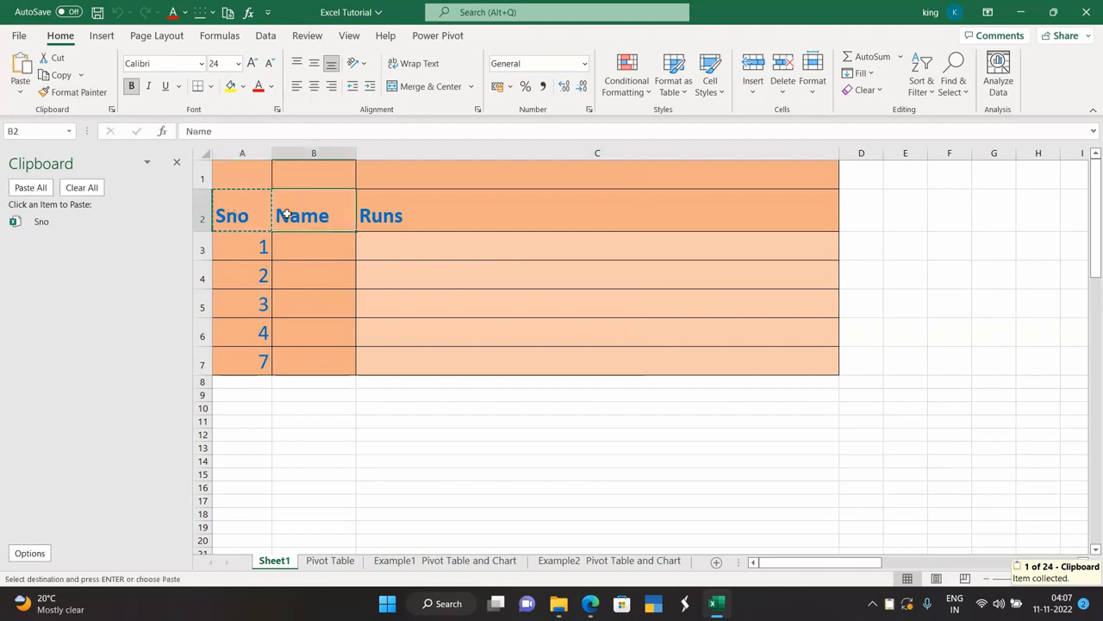
key(ctrl+c)
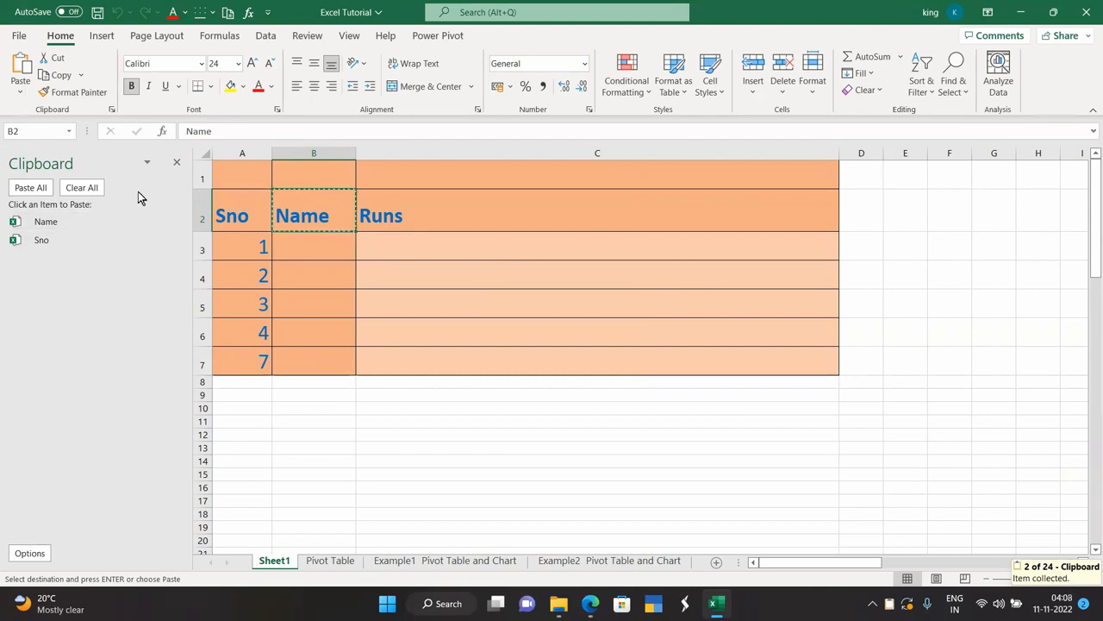
click(176, 162)
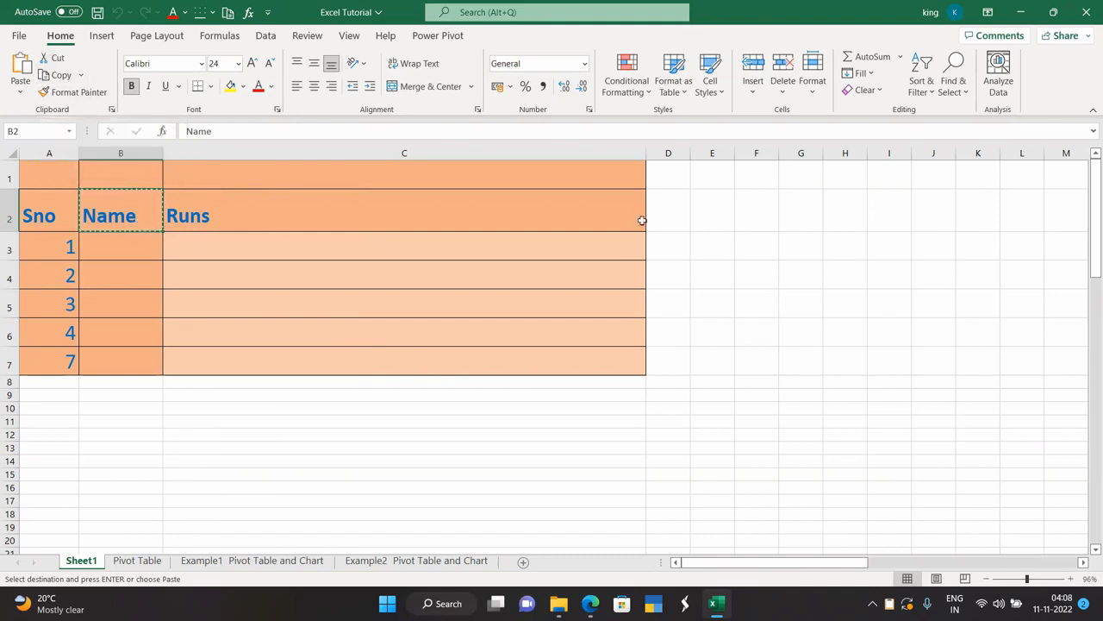
- Move the Name heading from B2 to D2 and widen column D to fit the text
click(681, 206)
key(ctrl+v)
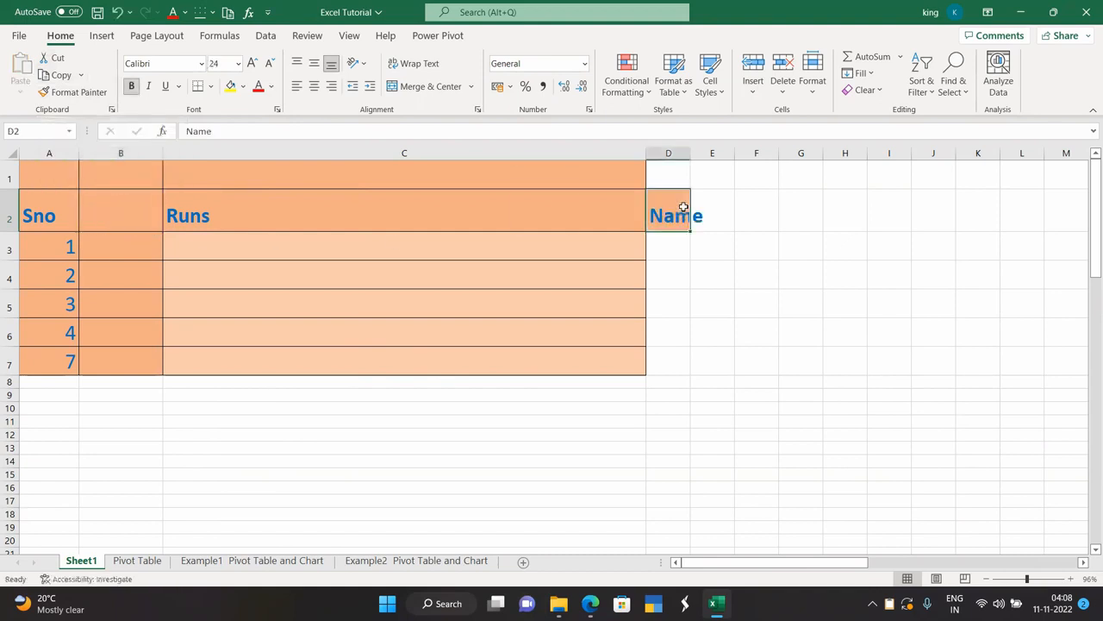
drag(690, 159, 719, 160)
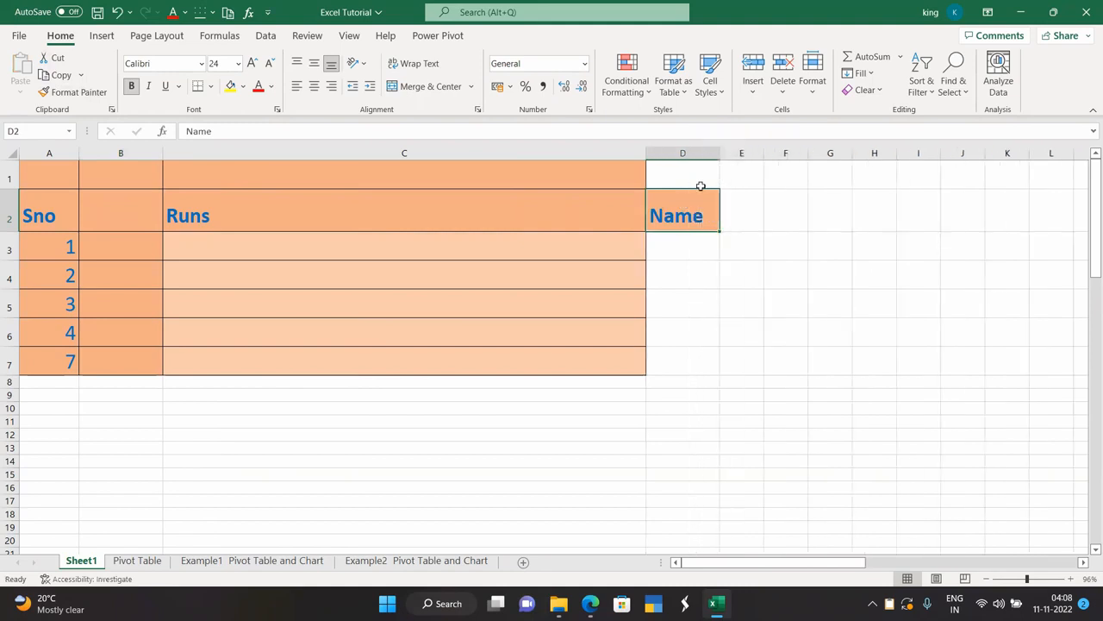
- Copy the Name heading from D2 into D3
key(ctrl+c)
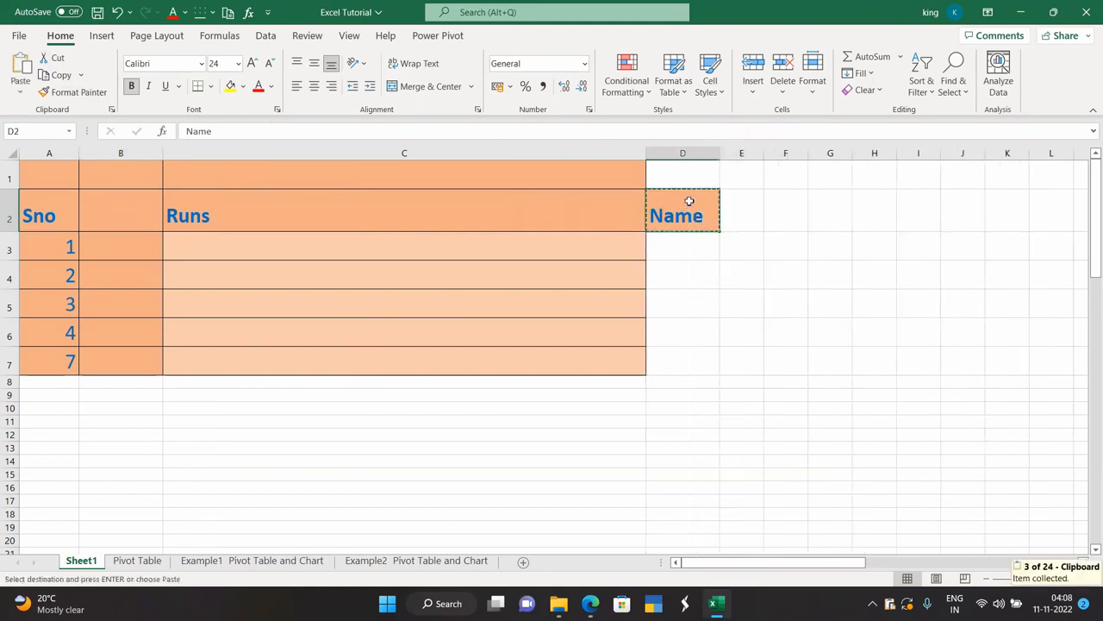
click(683, 240)
key(ctrl+v)
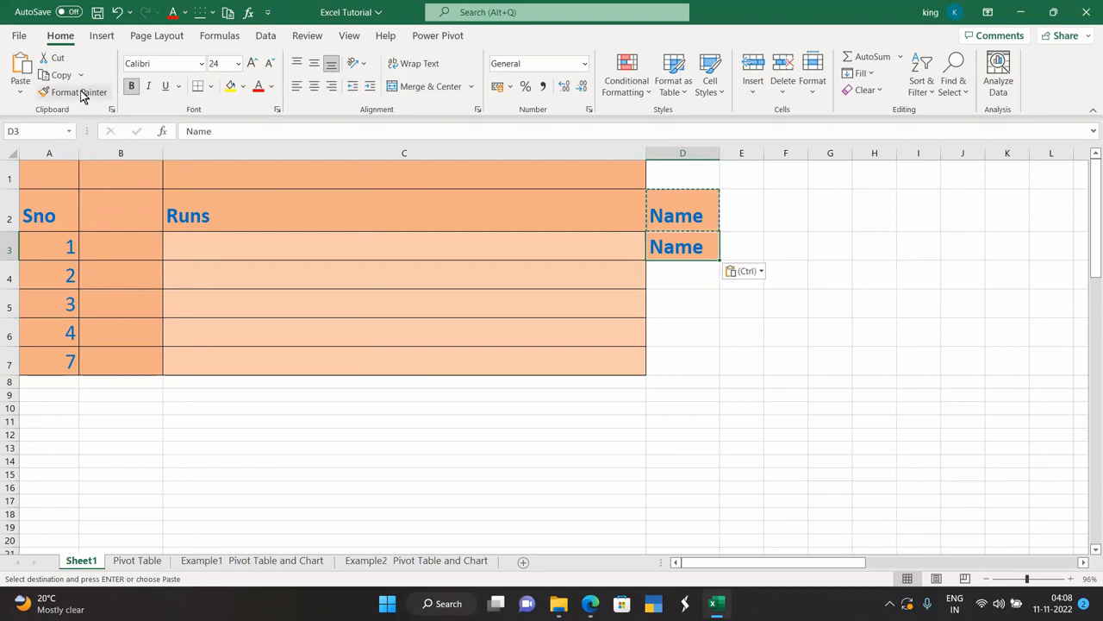
click(385, 419)
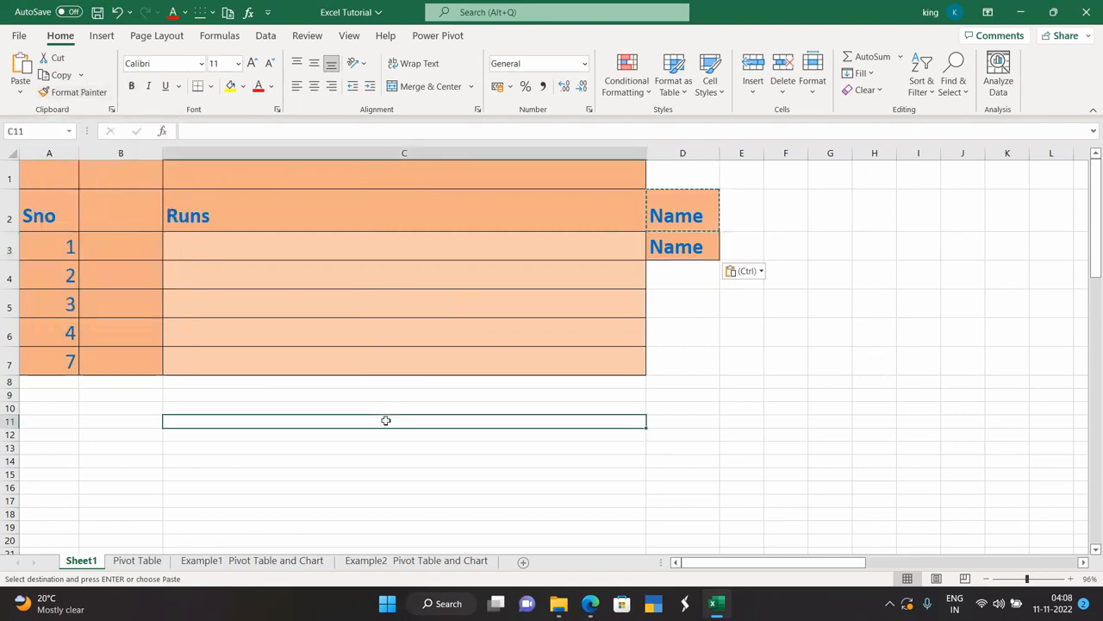
click(696, 315)
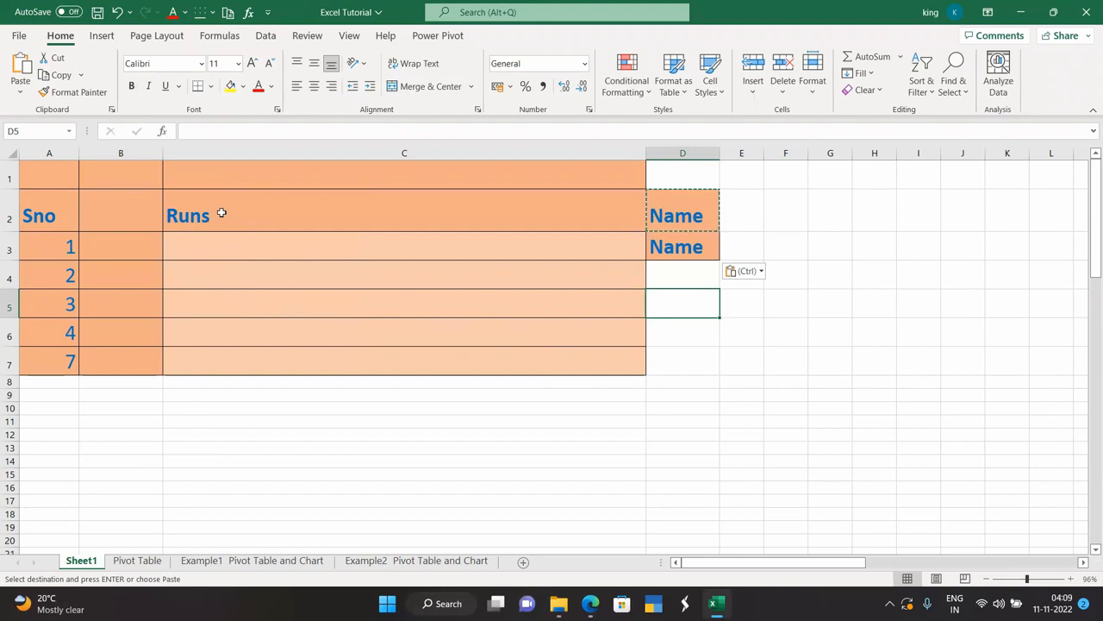
click(222, 245)
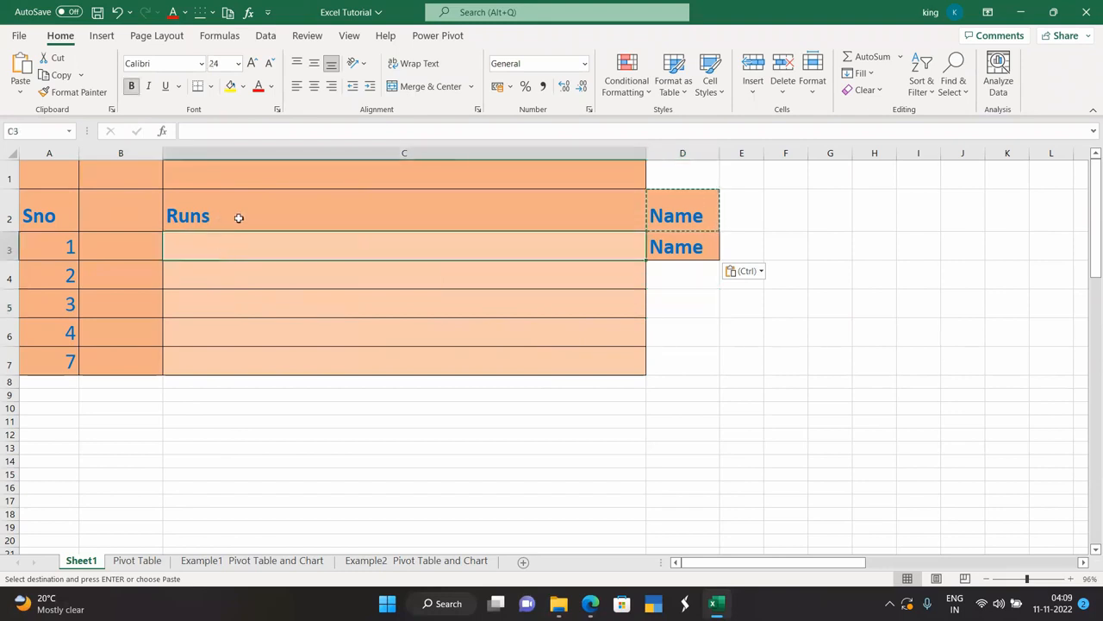
click(239, 213)
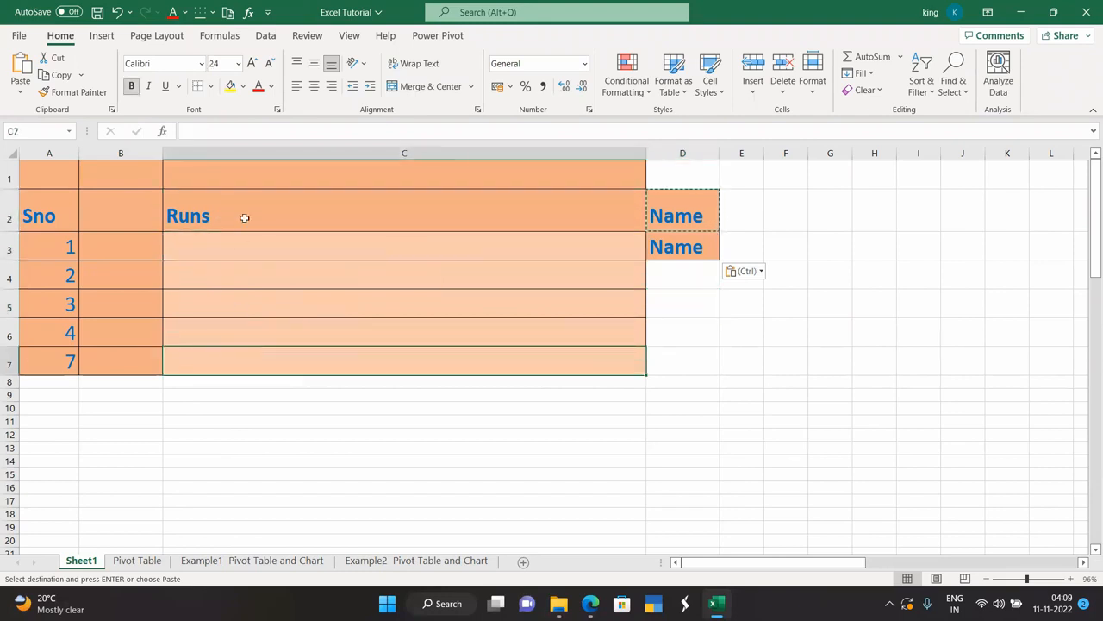
- Apply the formatting of the Runs heading in C2 to cell C5 with Format Painter
click(244, 205)
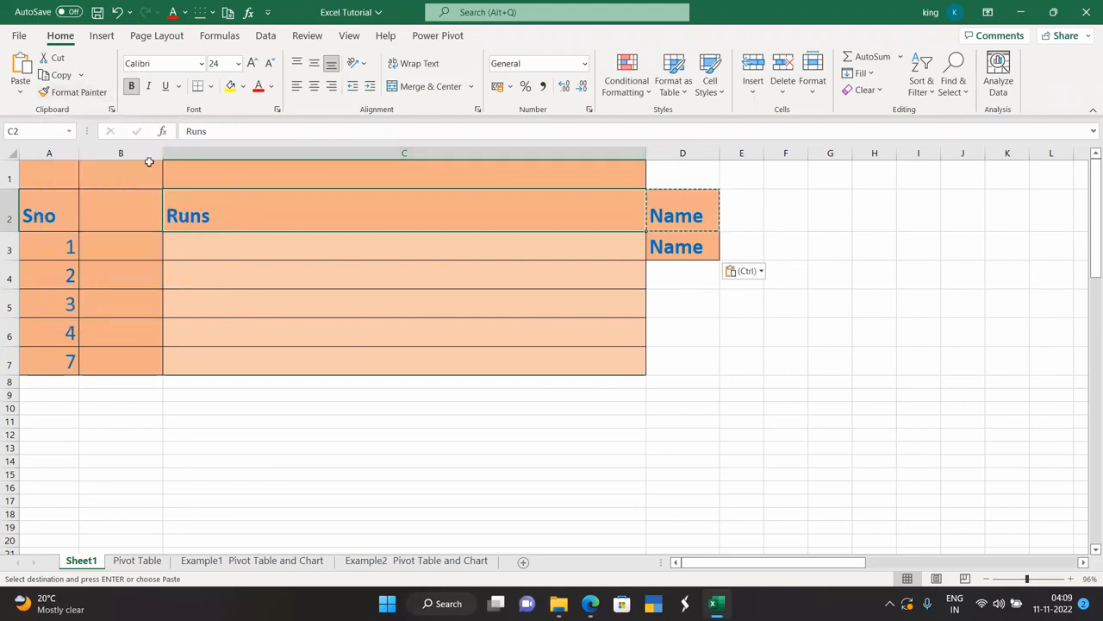
click(66, 94)
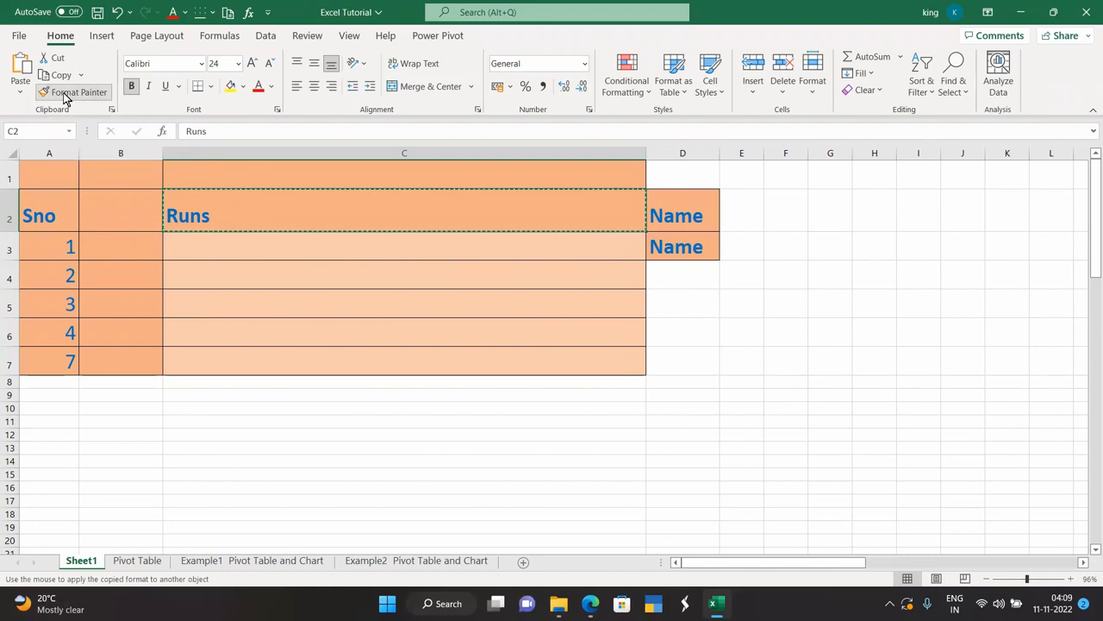
click(233, 304)
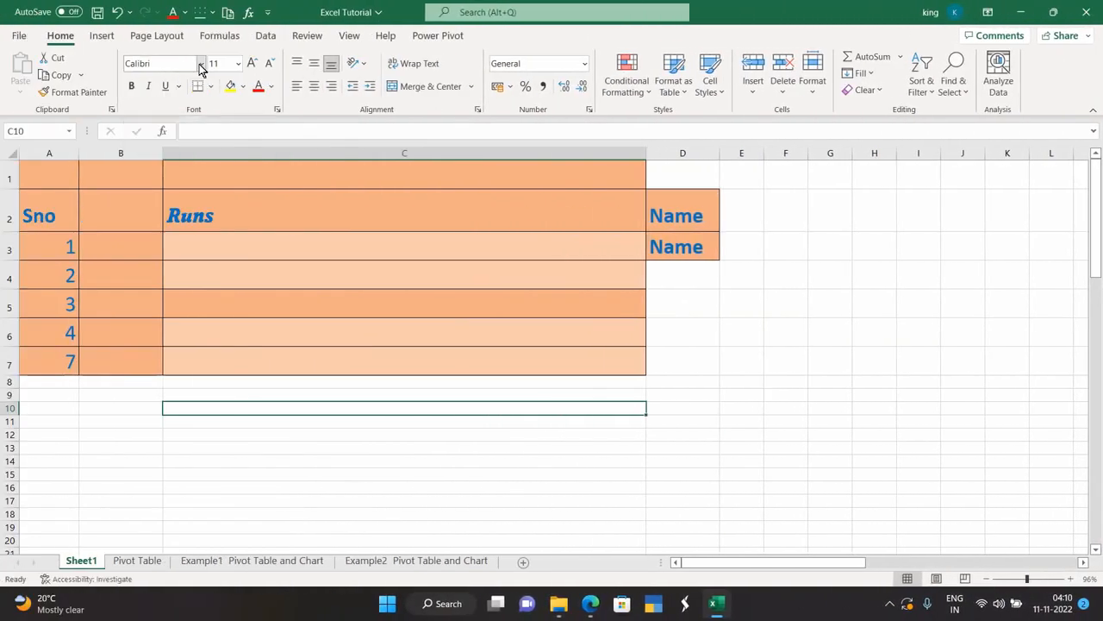
- Set the font of the Runs heading in C2 to Calibri
click(200, 69)
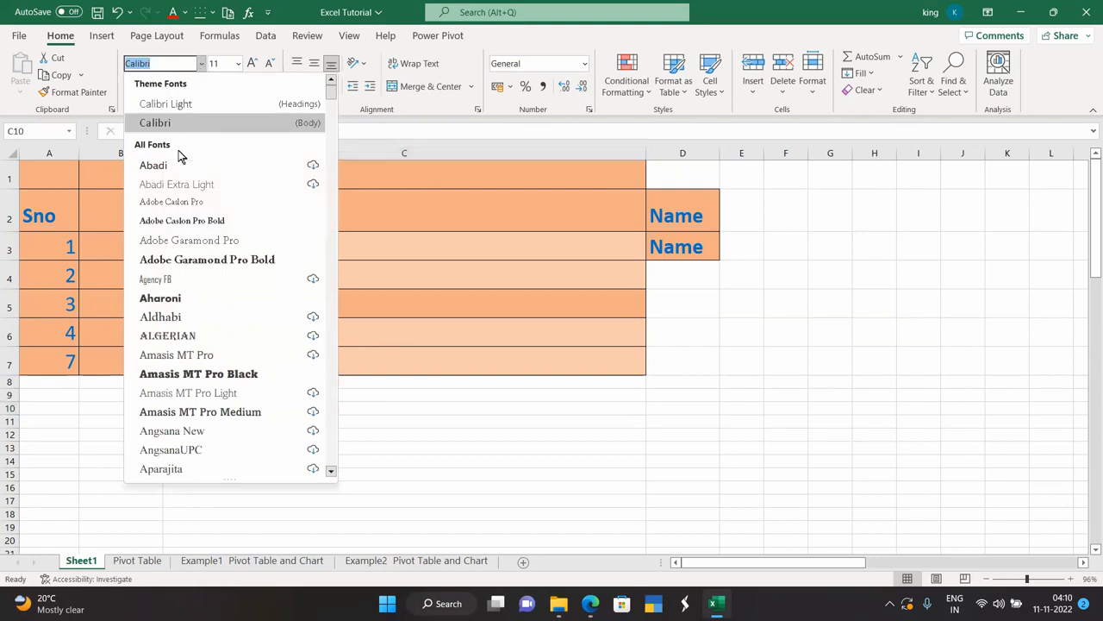
key(Escape)
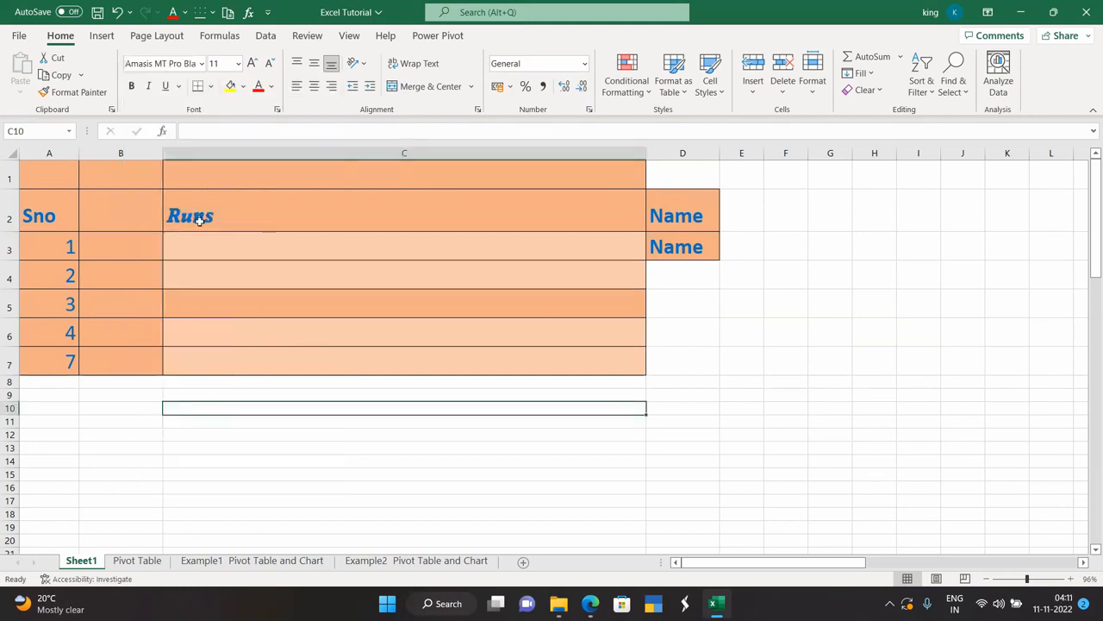
click(200, 218)
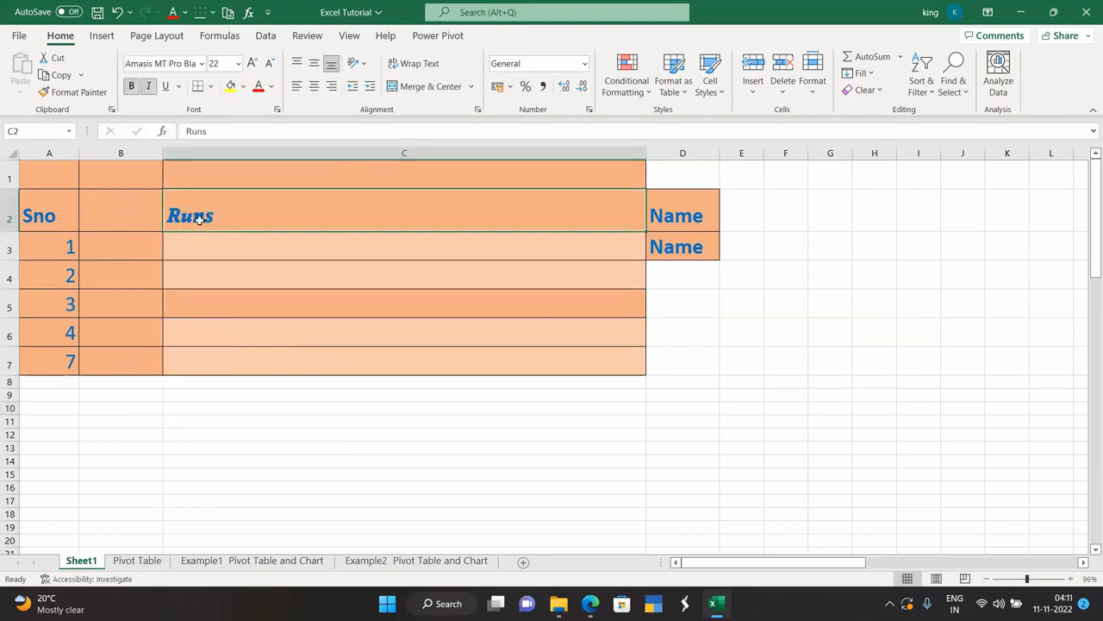
click(201, 69)
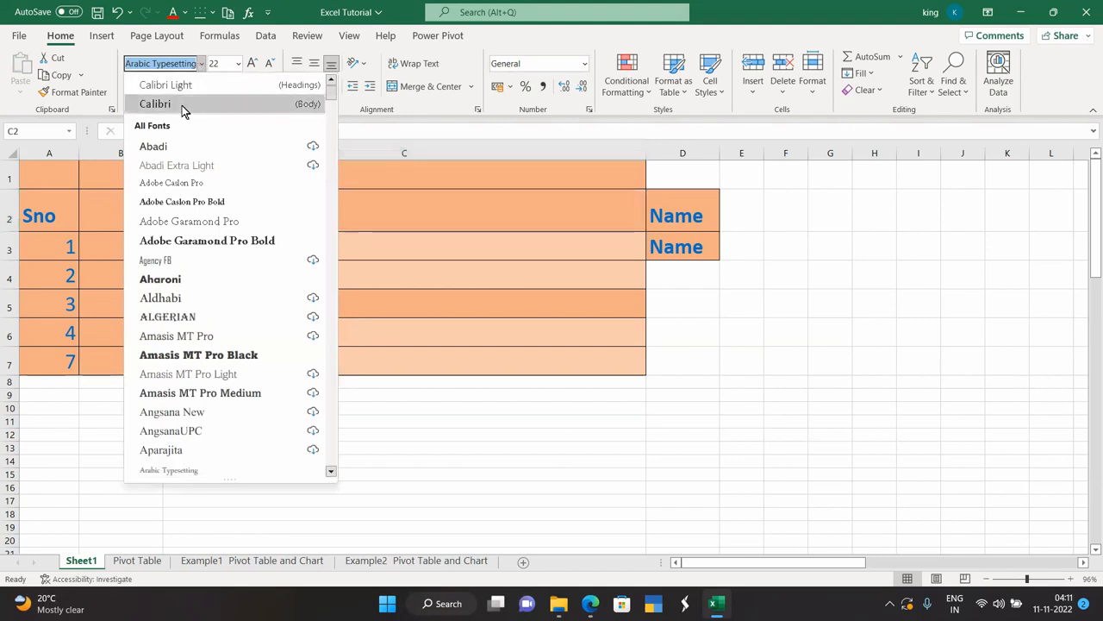
click(183, 105)
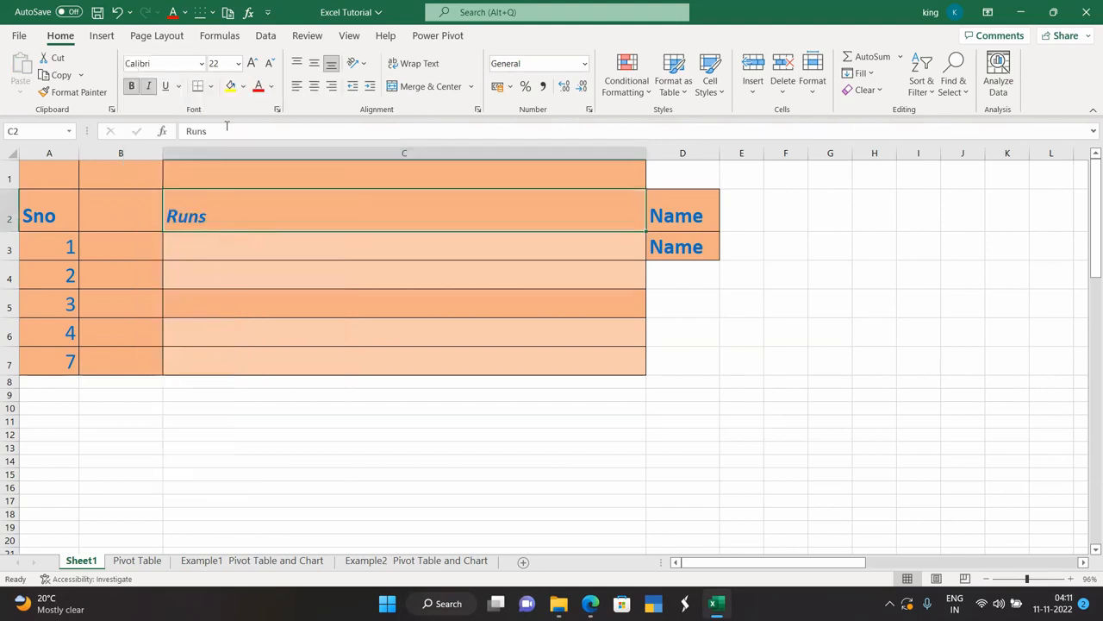
- Set the Runs heading's font size to 72, then reduce it stepwise to 26
click(238, 62)
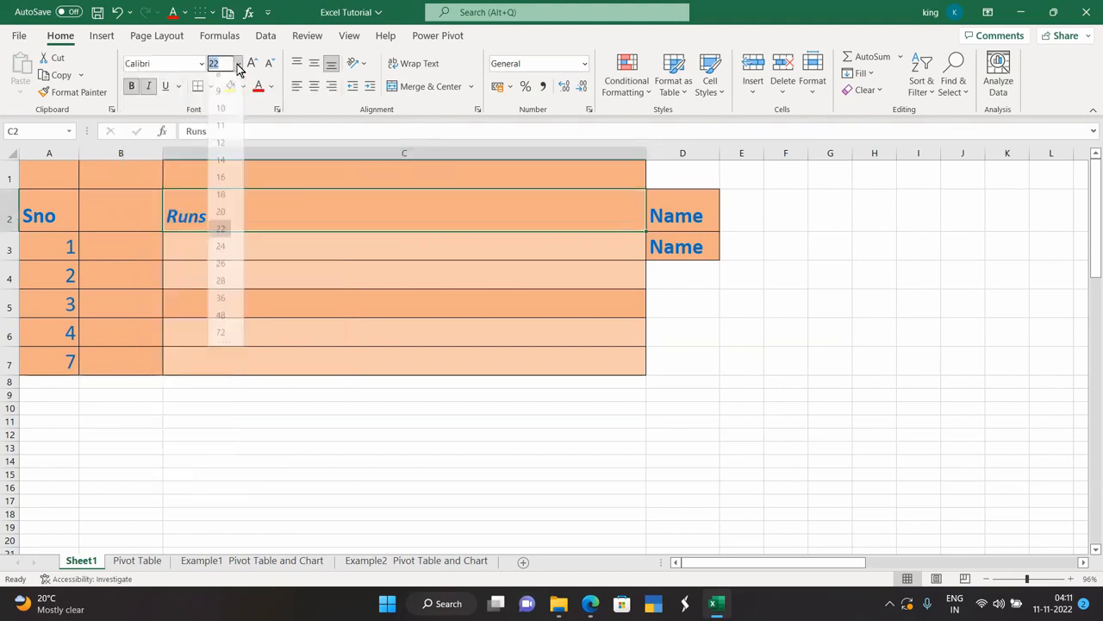
click(221, 340)
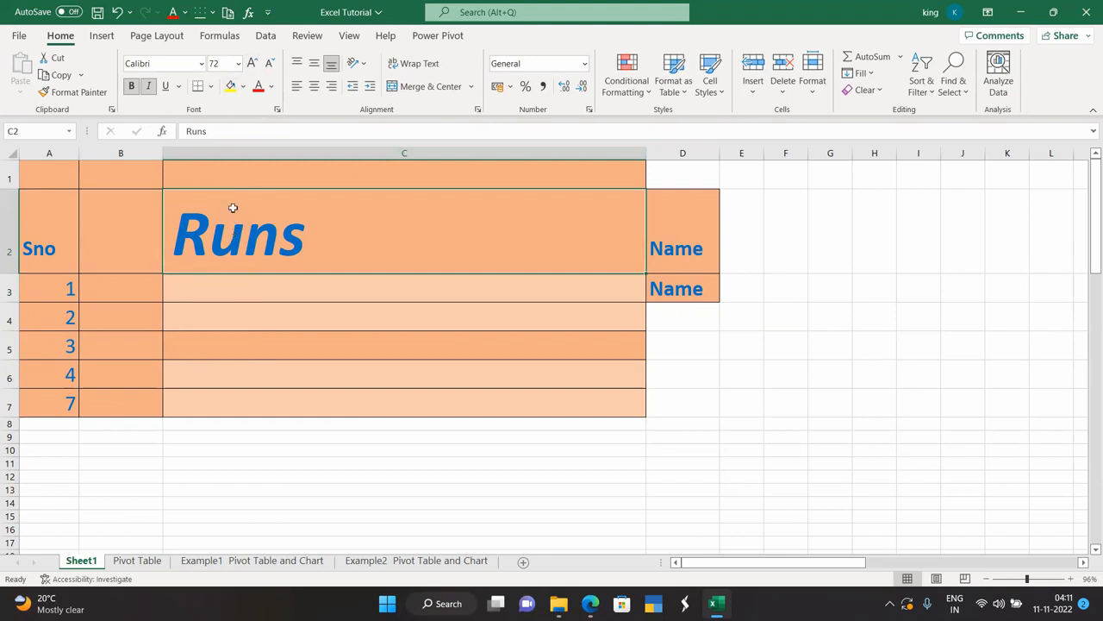
click(270, 66)
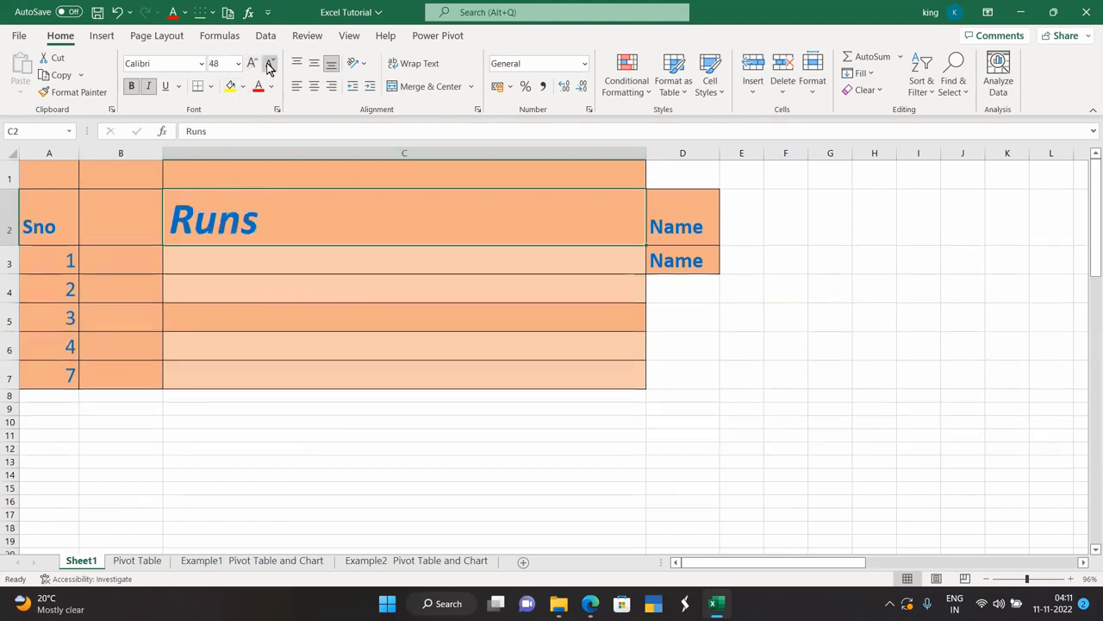
click(270, 65)
click(270, 65)
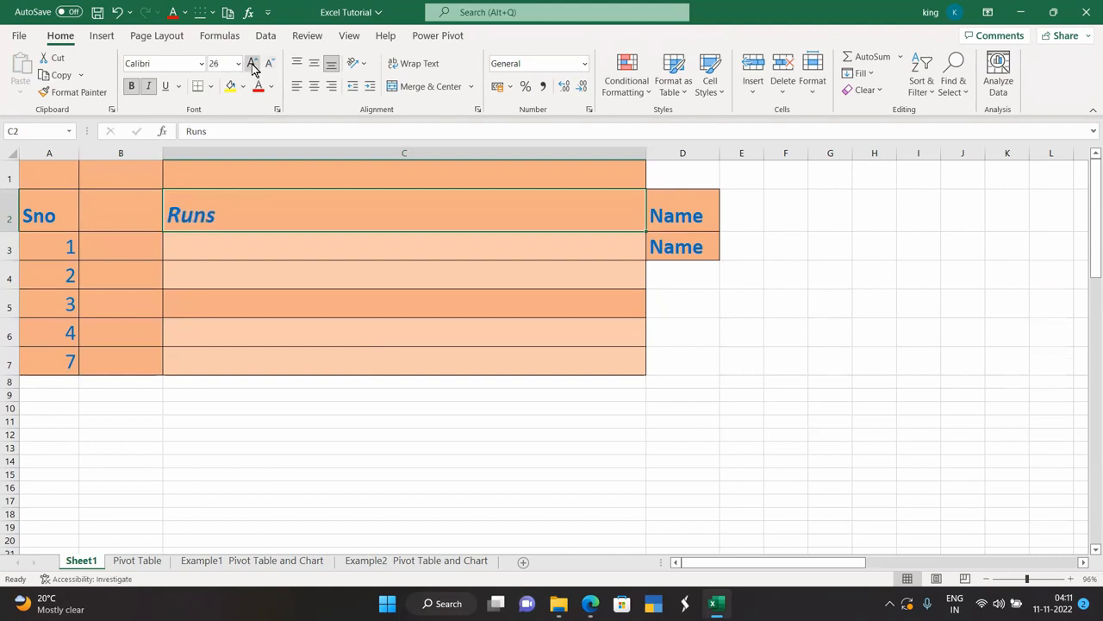
- Enlarge and shrink the Runs heading's font stepwise between 22 and 48, finishing at size 26
click(253, 65)
click(253, 65)
click(270, 65)
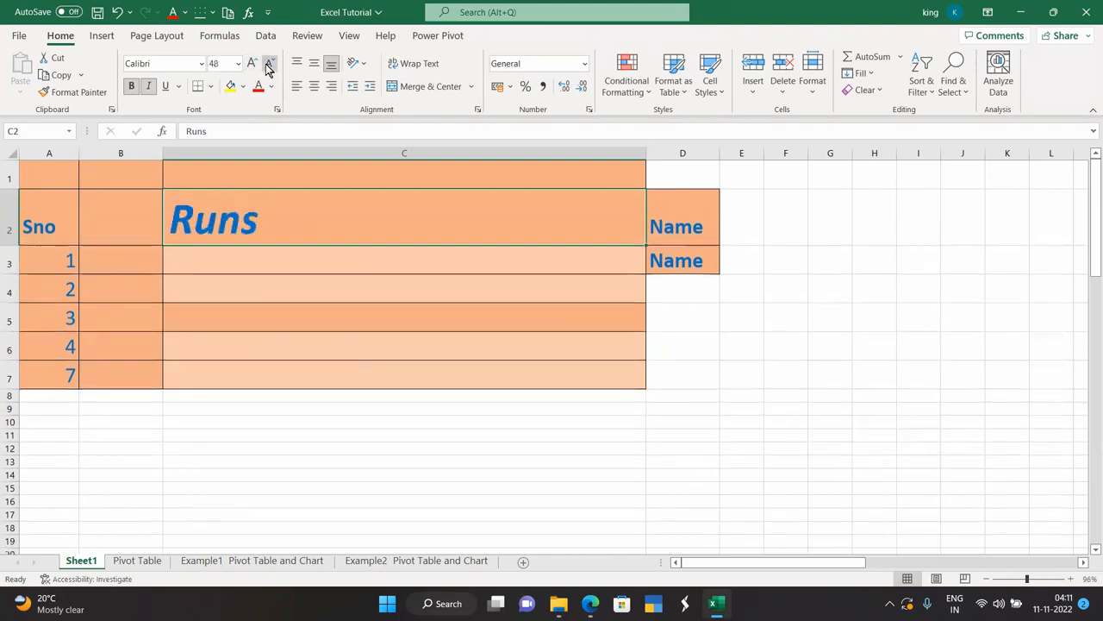
click(270, 66)
click(269, 66)
click(268, 66)
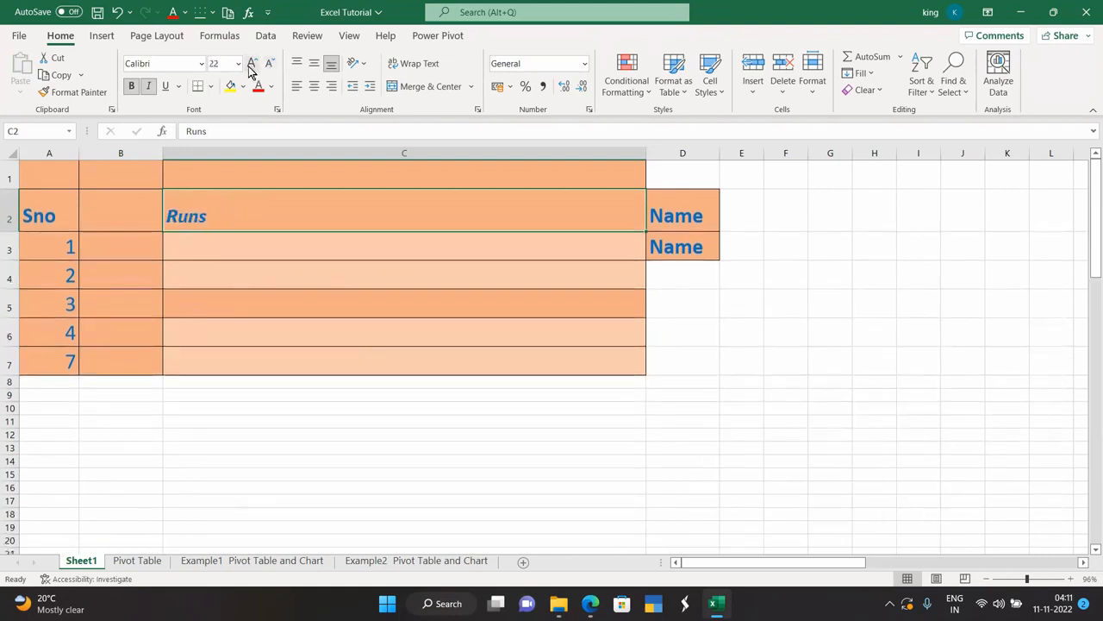
click(251, 67)
click(252, 66)
click(252, 65)
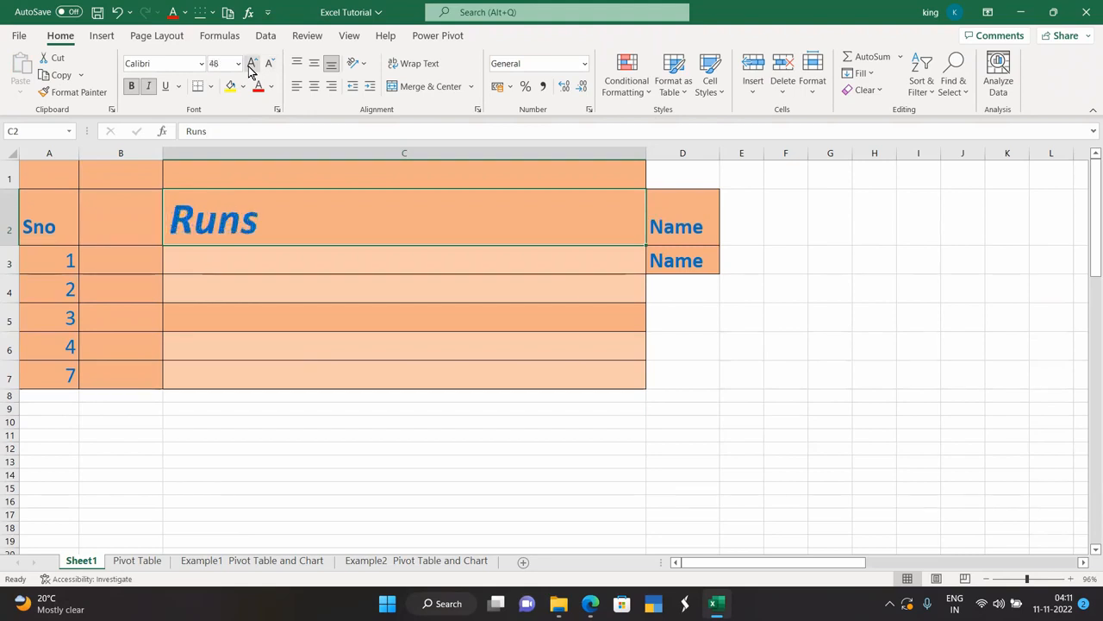
click(268, 66)
click(268, 66)
click(268, 65)
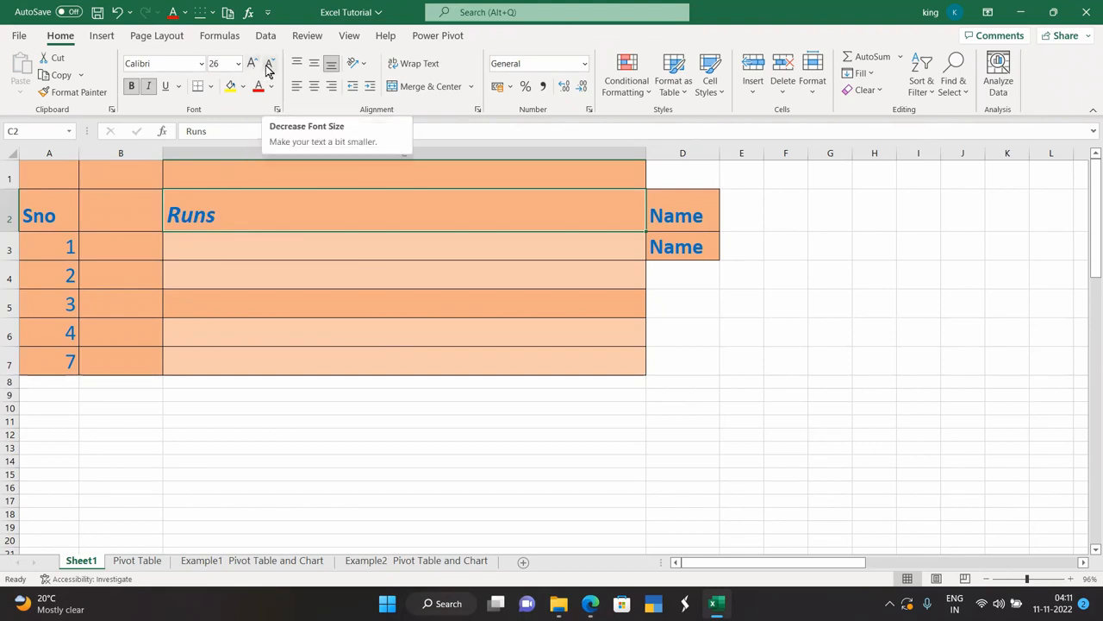
- Underline the Runs heading and apply All Borders to the table range A1:C7
click(167, 88)
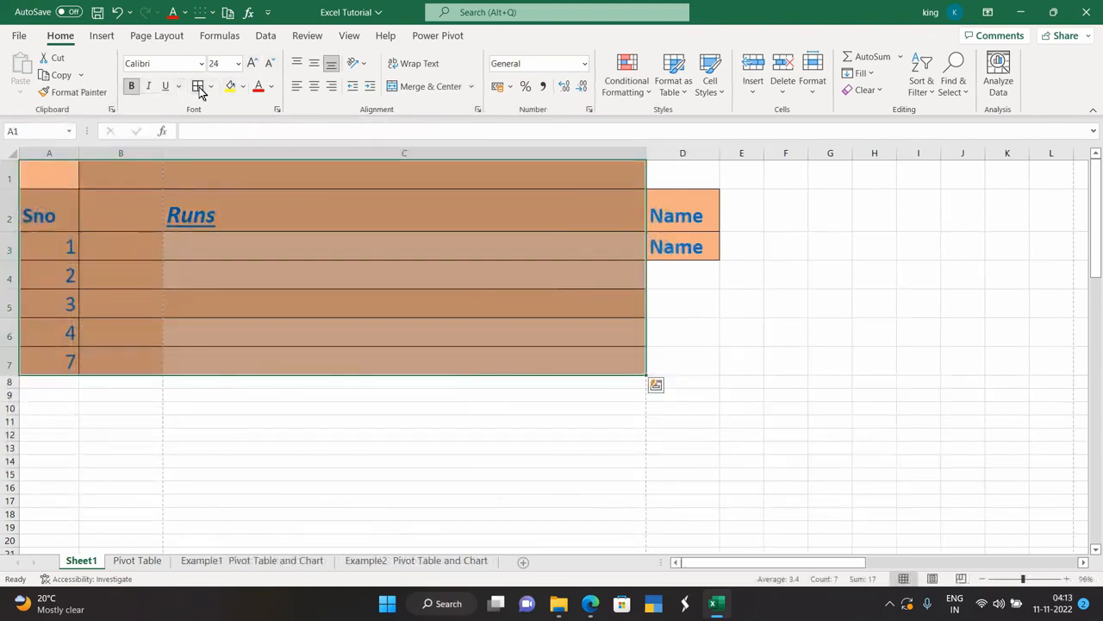
click(211, 88)
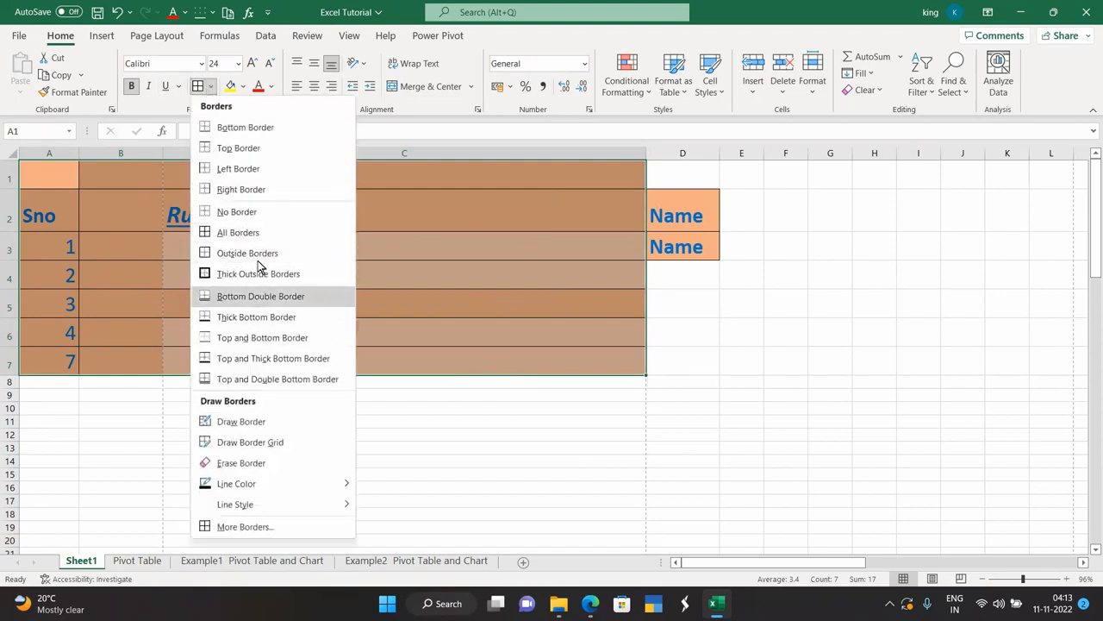
click(257, 235)
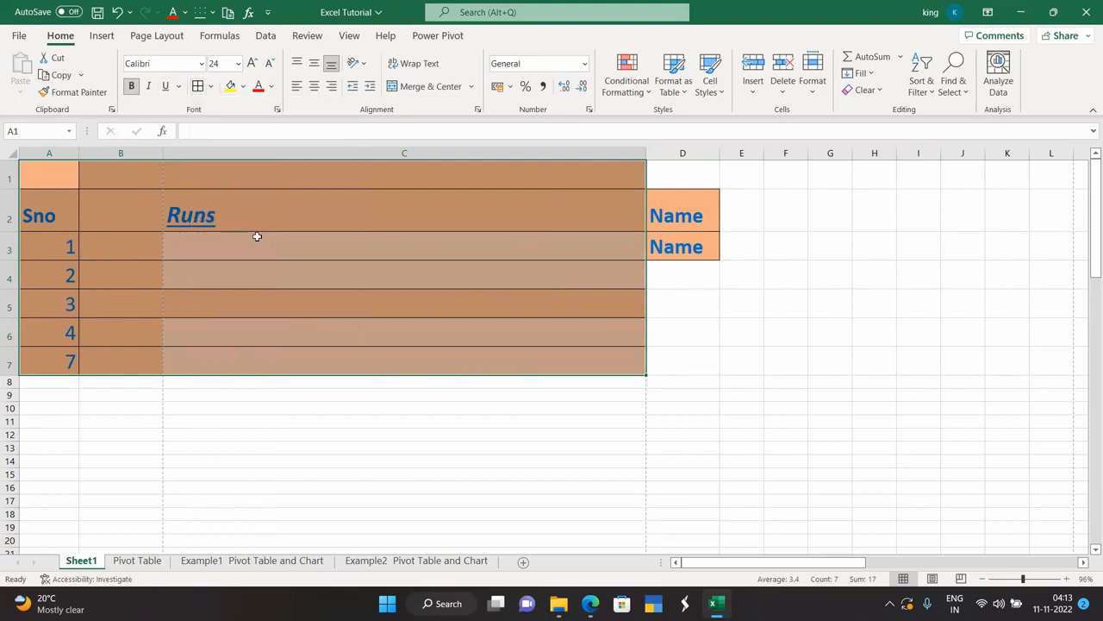
- Select the table range A1:C7 and look at the available border line colours
click(250, 389)
drag(51, 170, 557, 372)
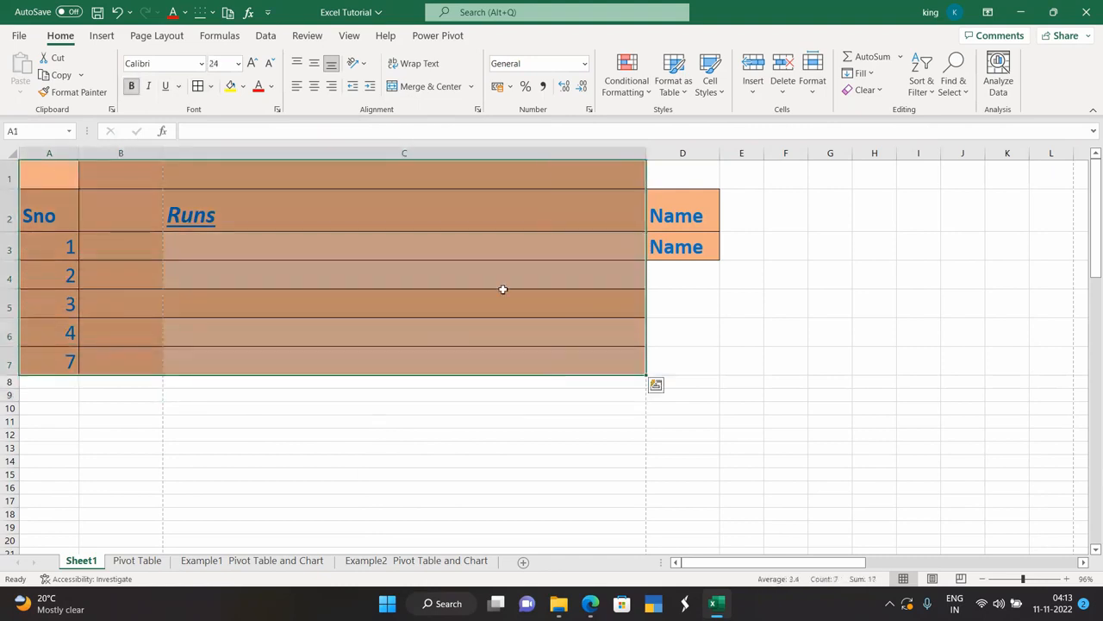
click(211, 87)
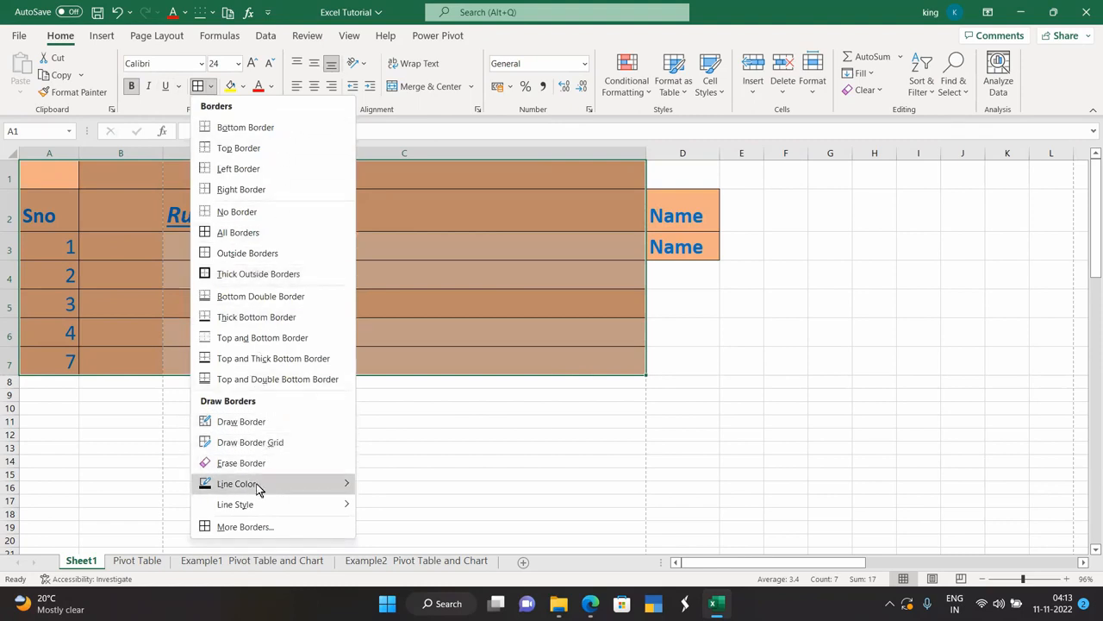
mouse_move(252, 488)
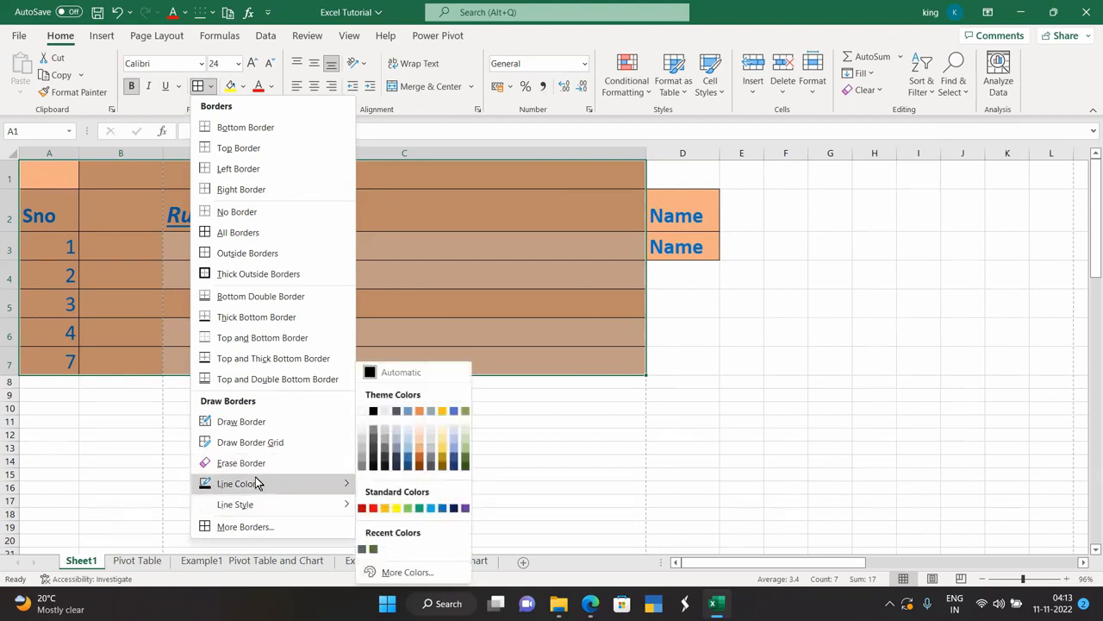
click(132, 473)
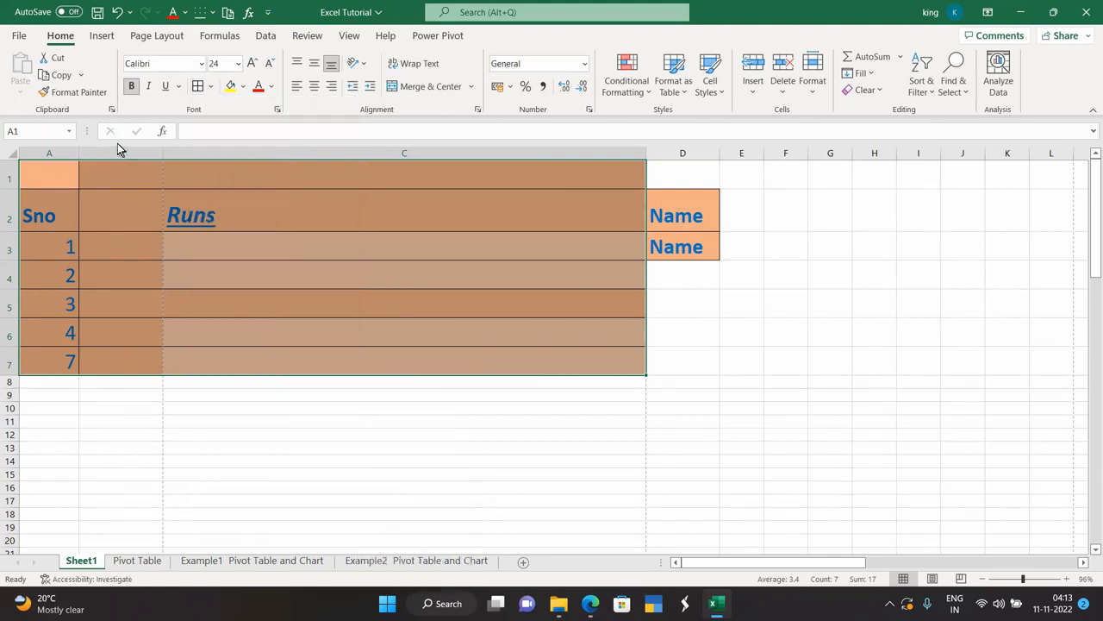
- Draw double-line borders below rows 5, 6 and 7 in column C and along the column's right edge in row 1
click(212, 87)
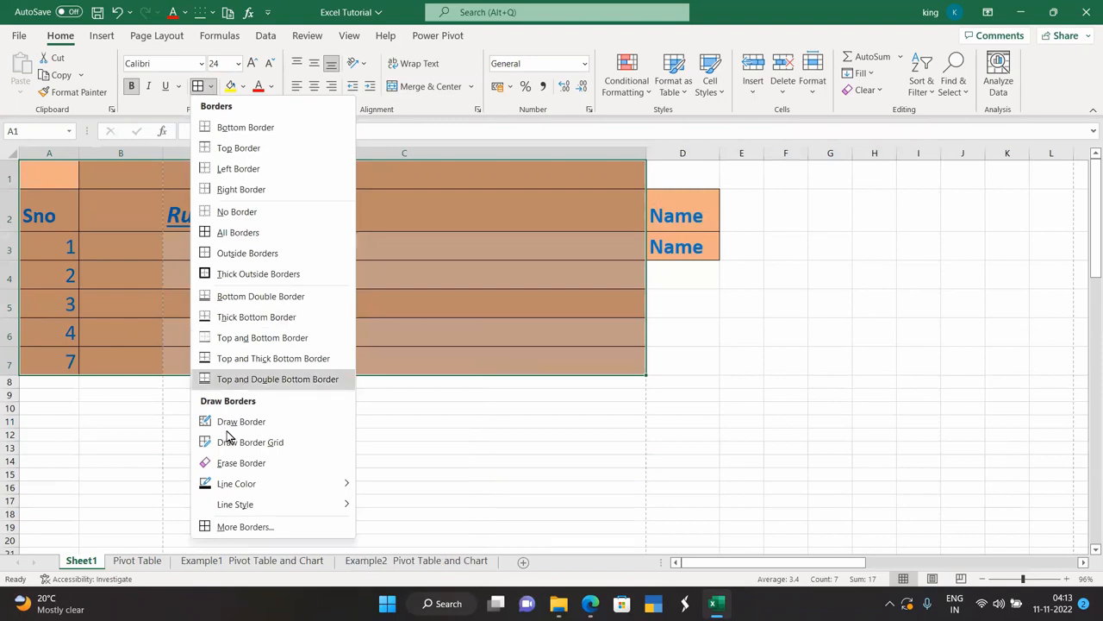
mouse_move(324, 509)
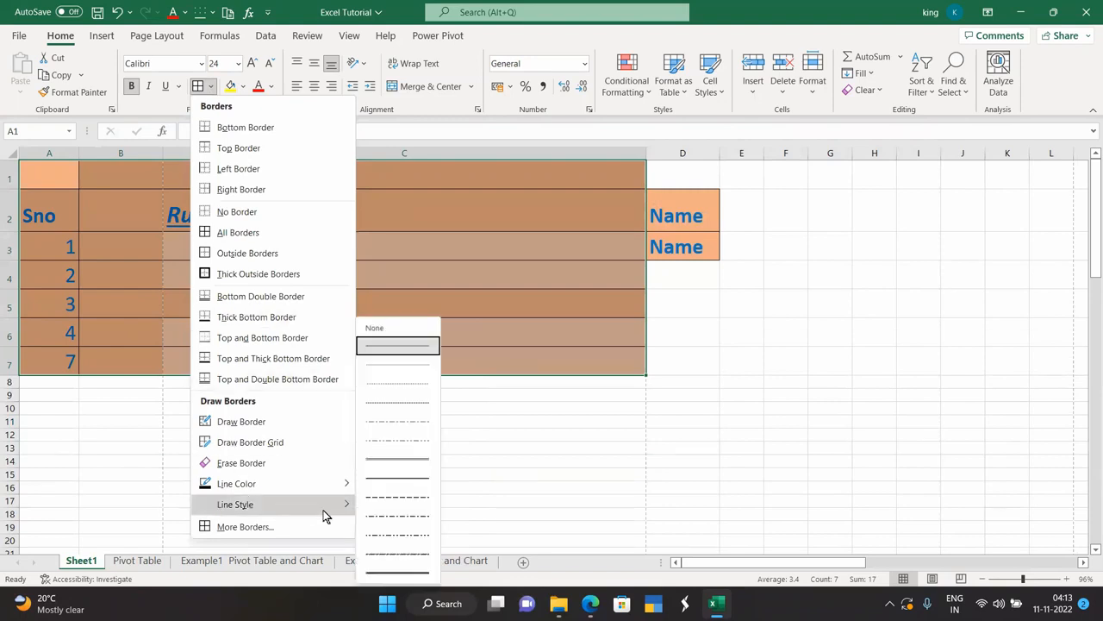
click(398, 458)
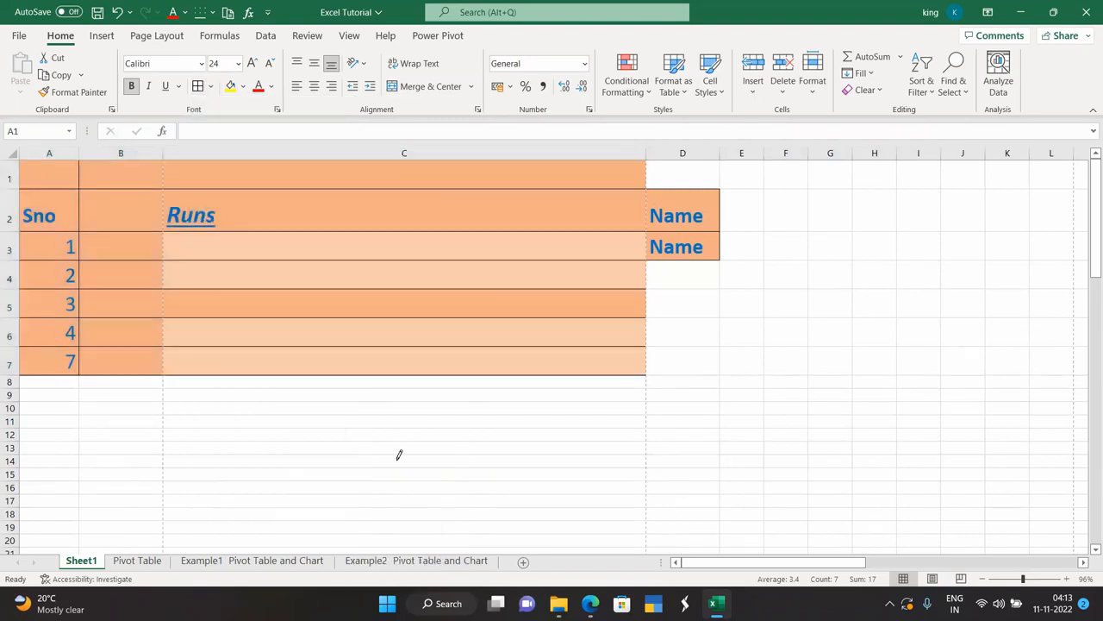
click(354, 375)
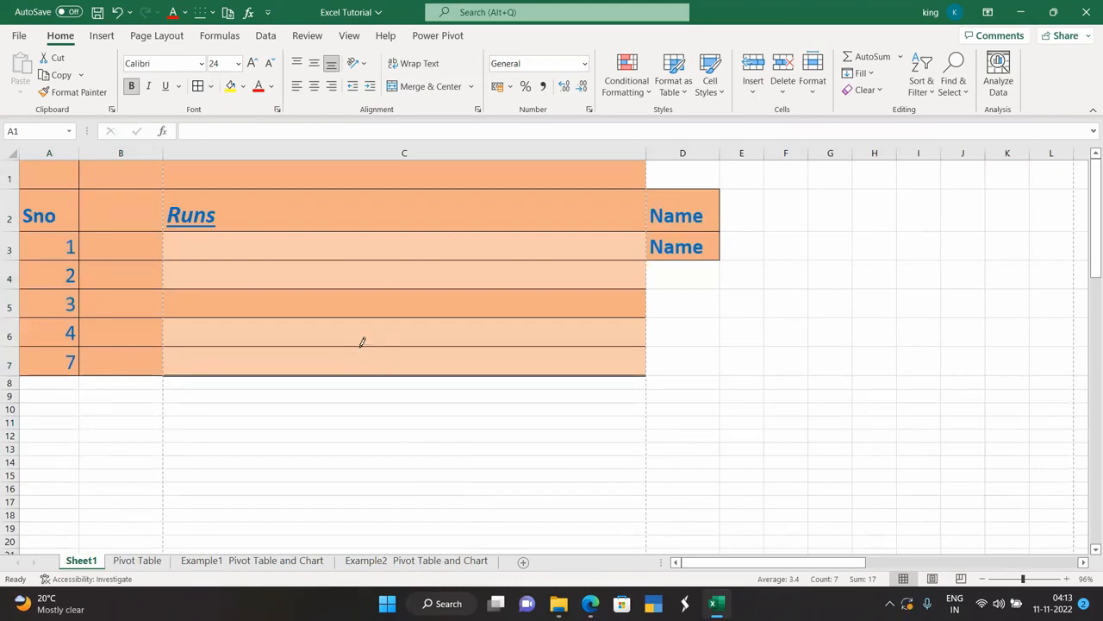
click(360, 346)
click(363, 315)
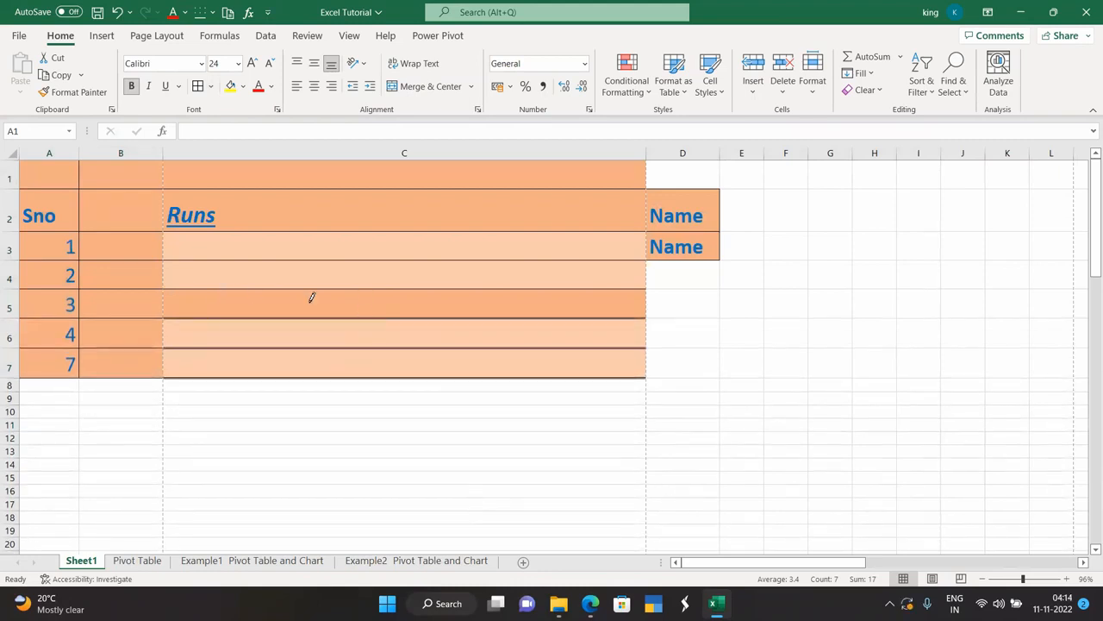
click(647, 176)
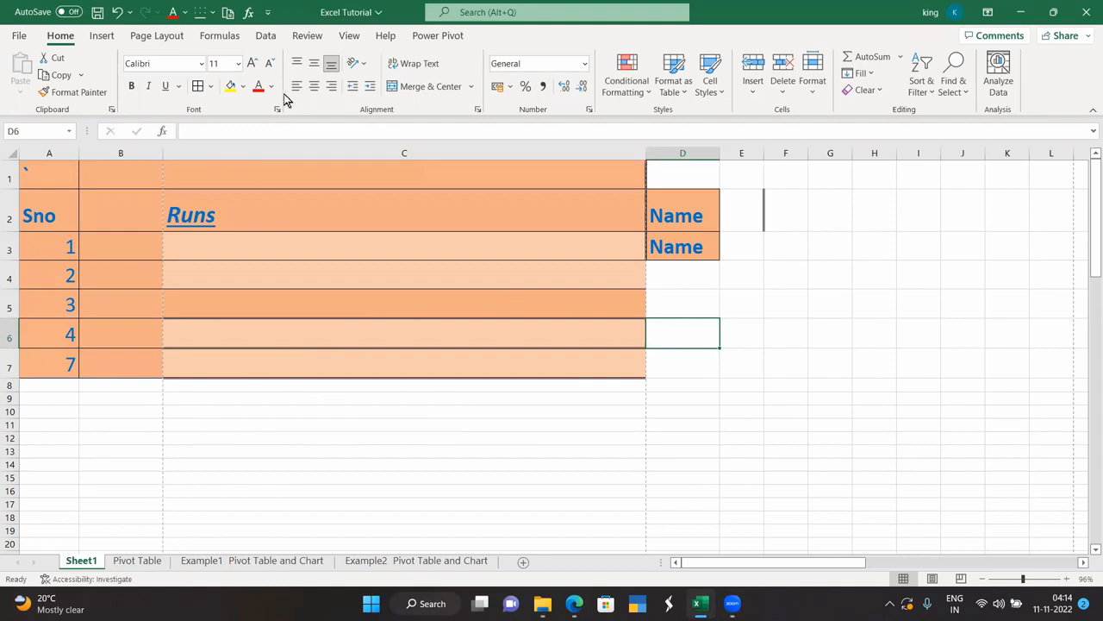
- Fill cell E1 with yellow and set the Runs heading's font colour to red
click(747, 173)
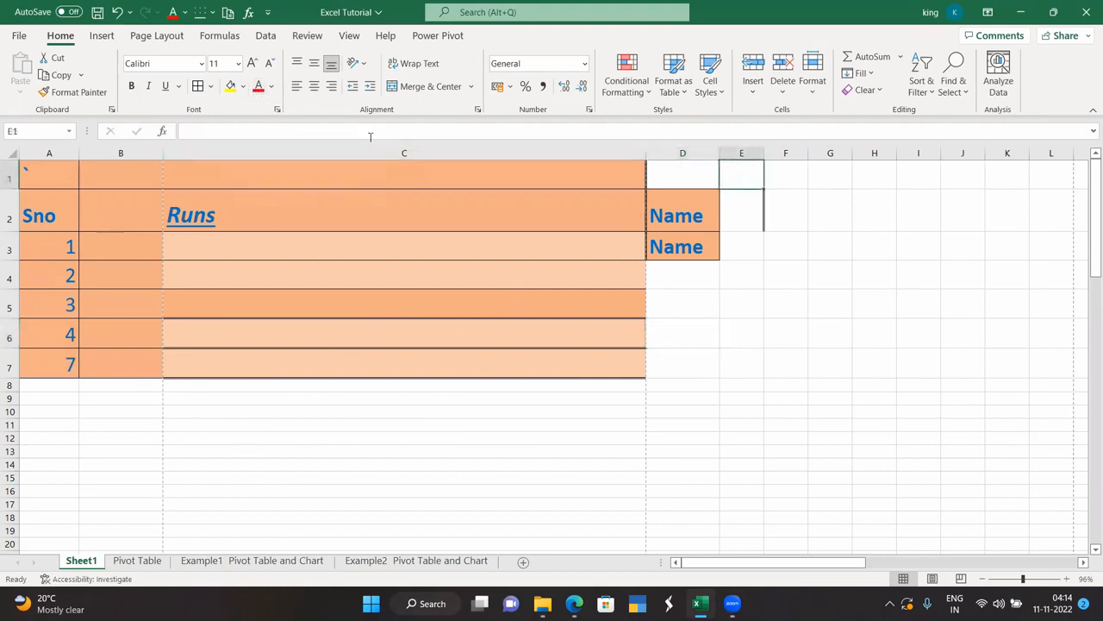
click(230, 87)
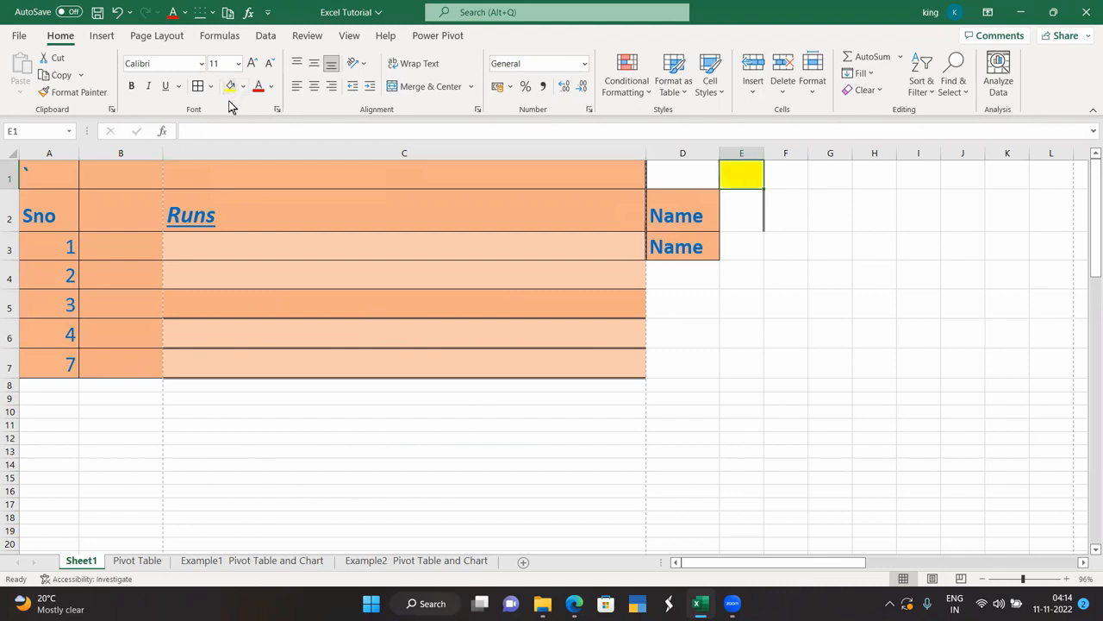
click(198, 198)
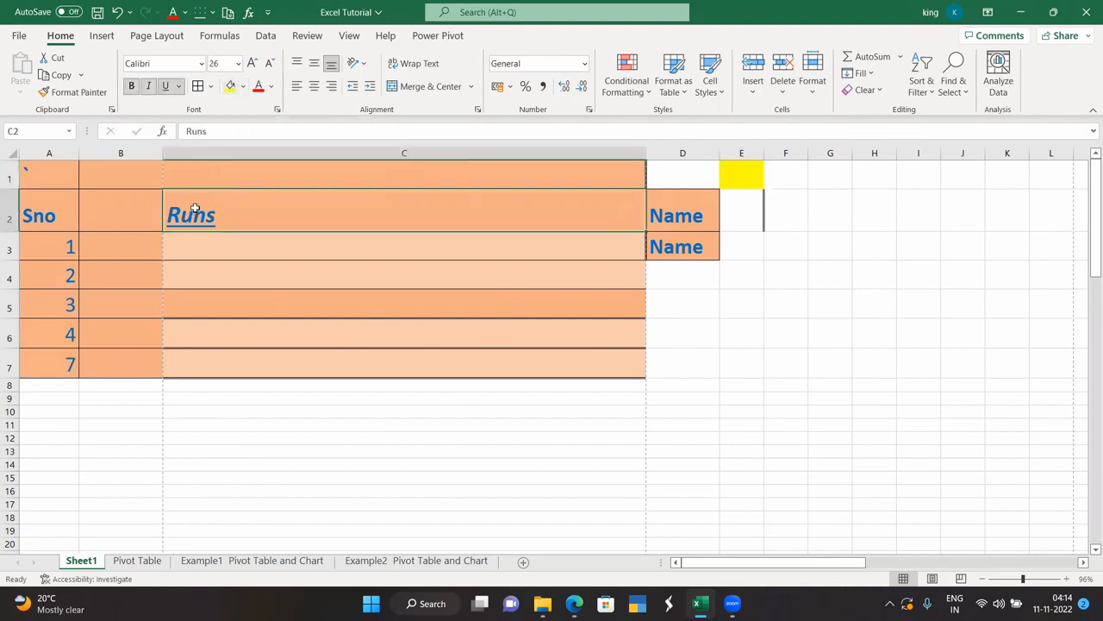
click(272, 88)
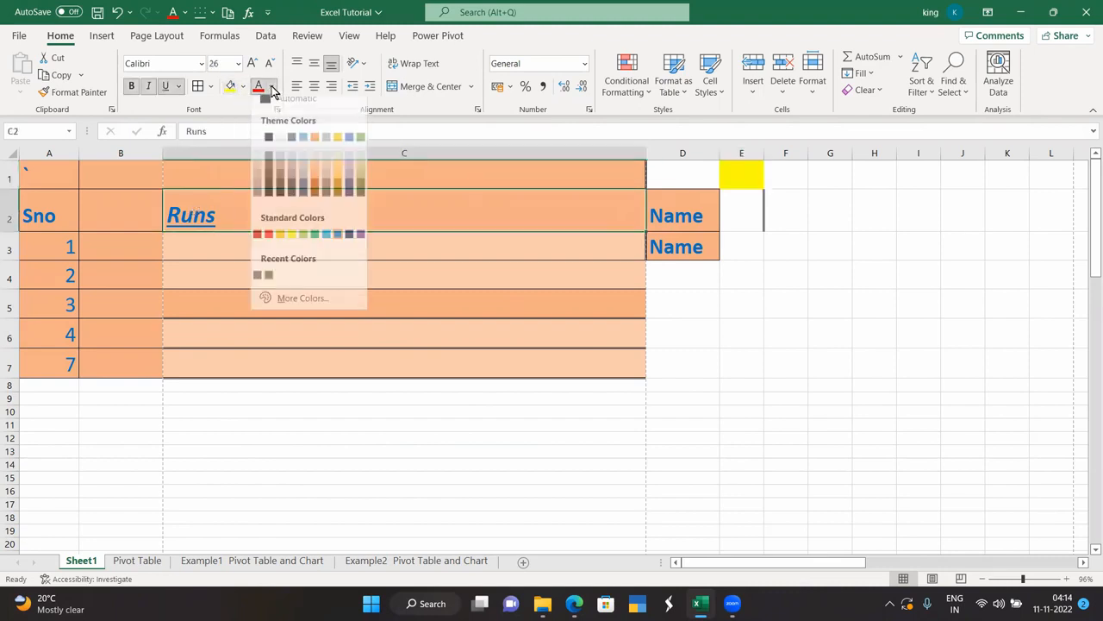
click(268, 234)
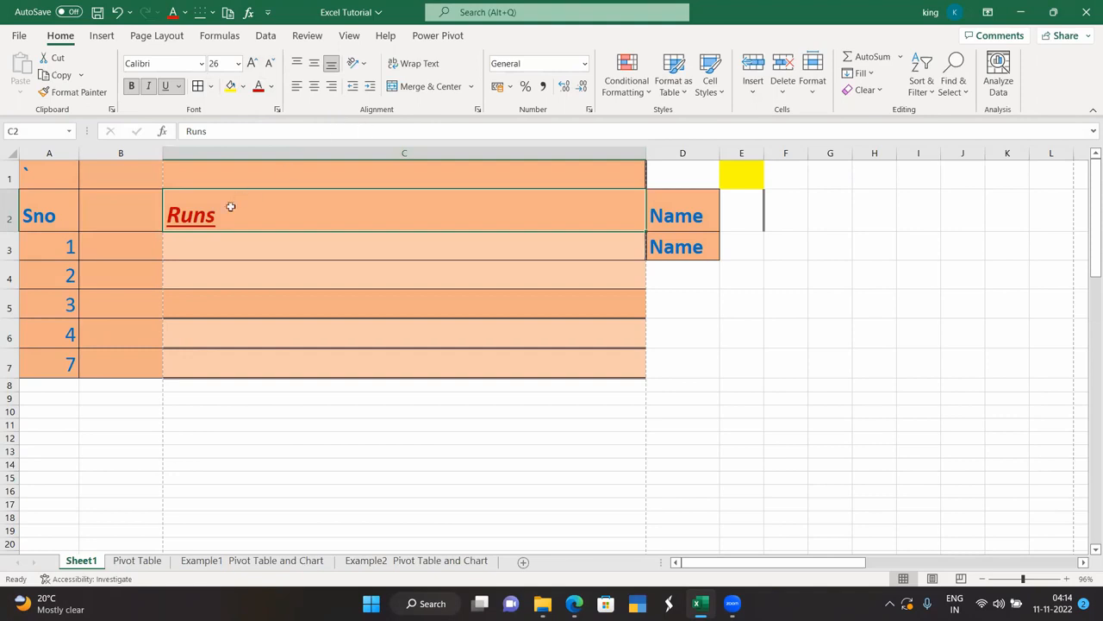
- Centre and then right-align the Runs heading, and cycle its vertical alignment through middle, top and bottom, finishing at top
click(314, 86)
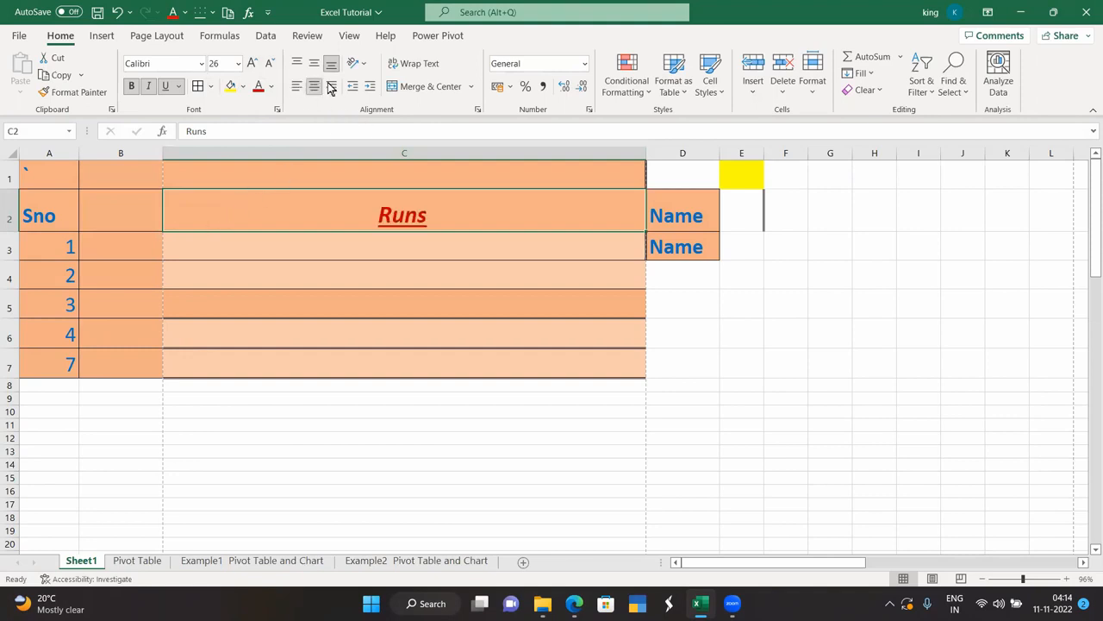
click(332, 86)
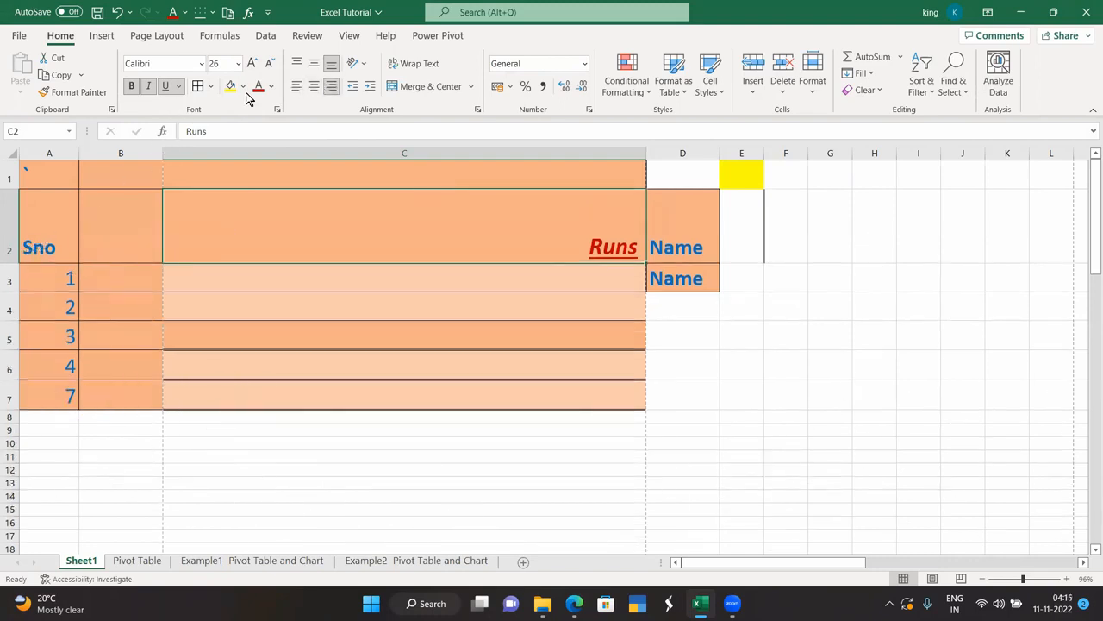
click(315, 65)
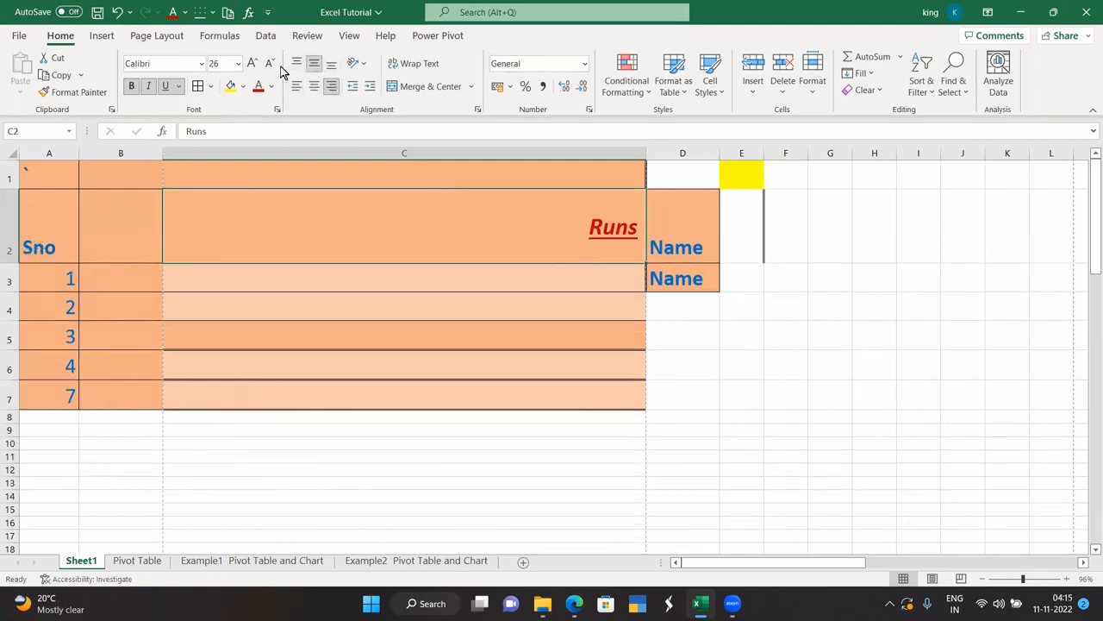
click(295, 67)
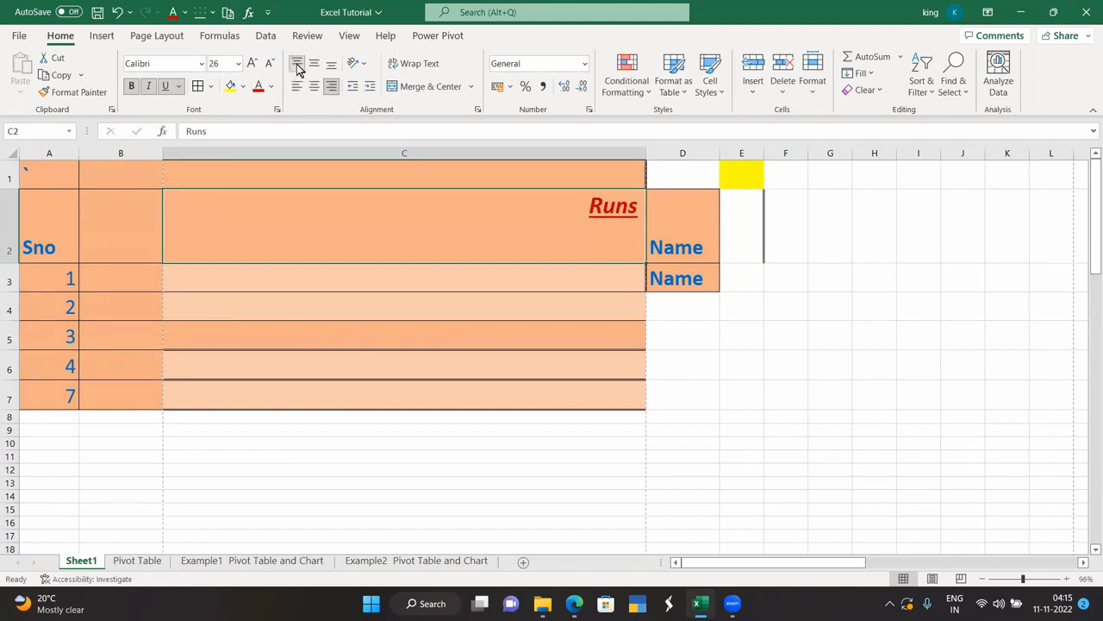
click(314, 65)
click(331, 66)
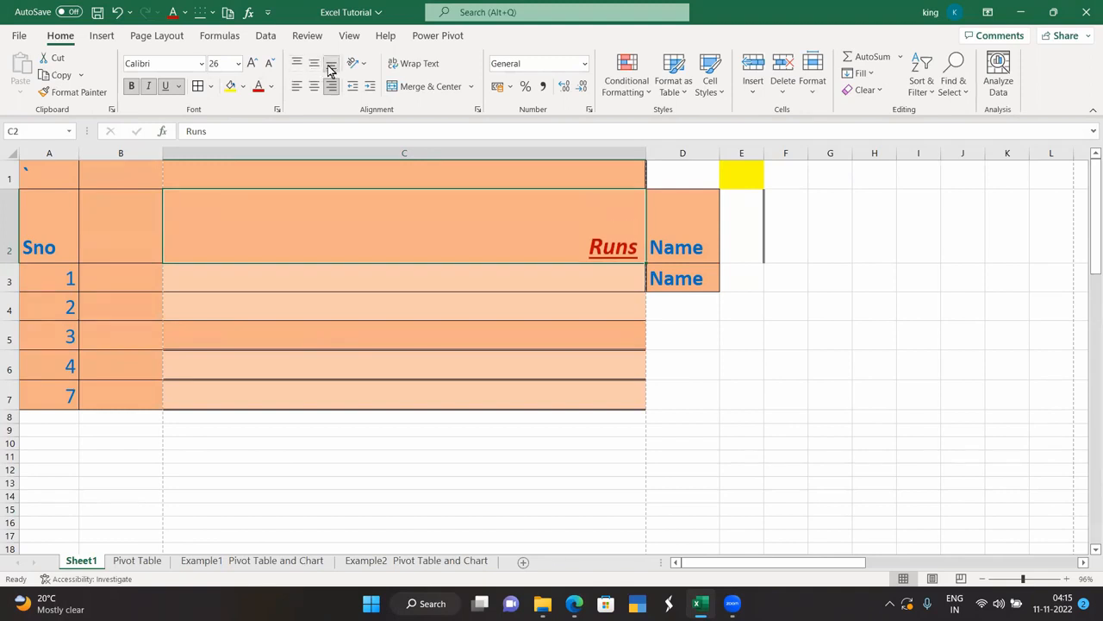
click(315, 65)
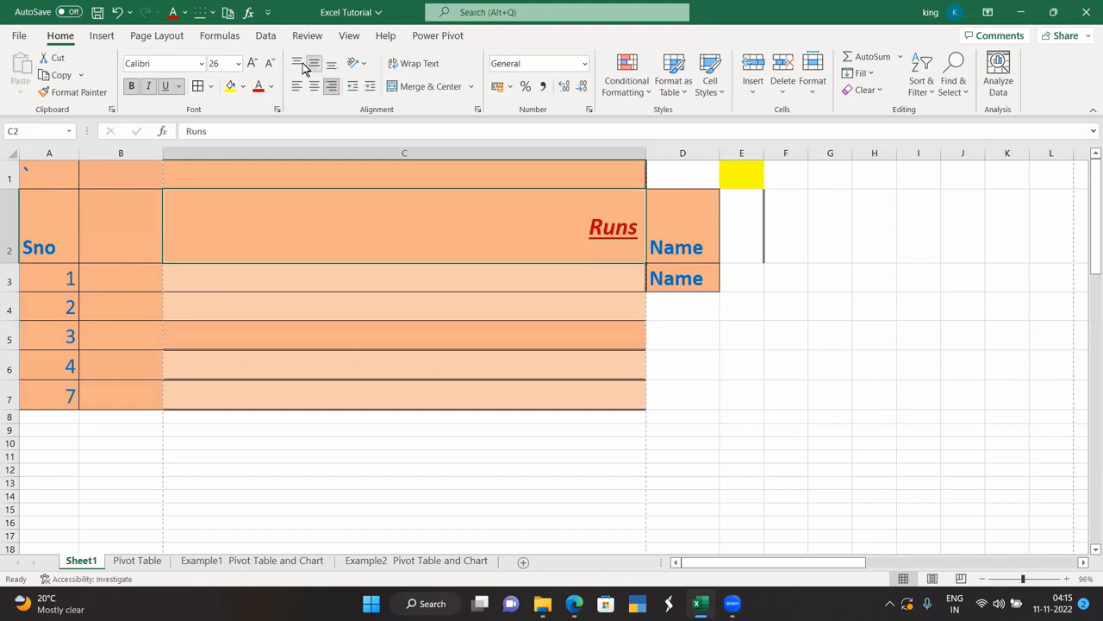
click(295, 67)
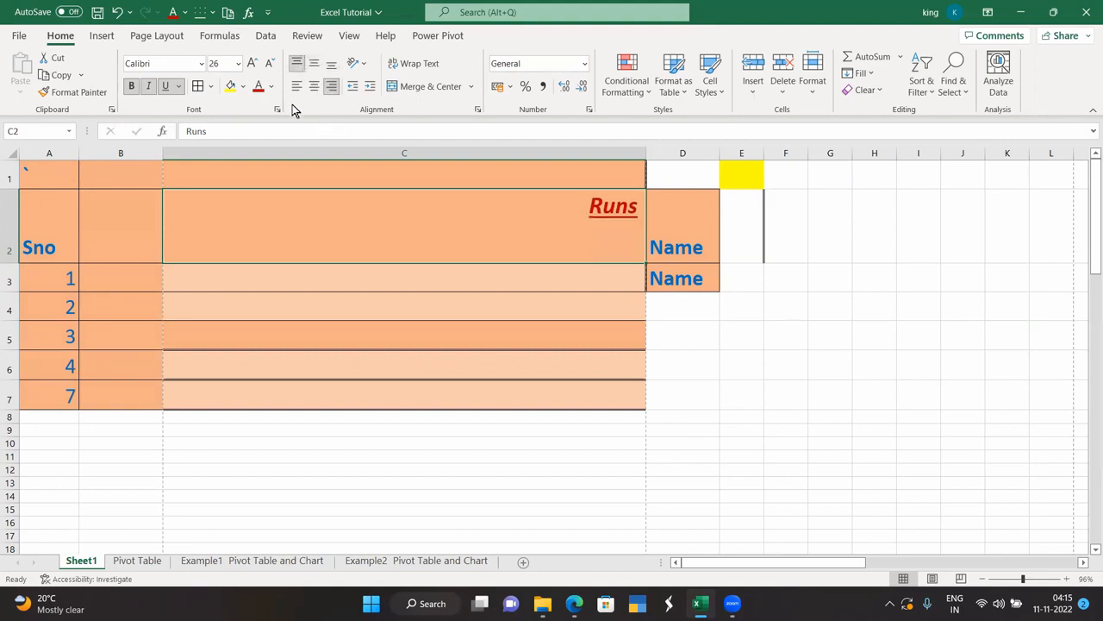
- Apply the Vertical Text orientation to the Runs heading, then set its text orientation to 45 degrees
click(366, 67)
click(385, 129)
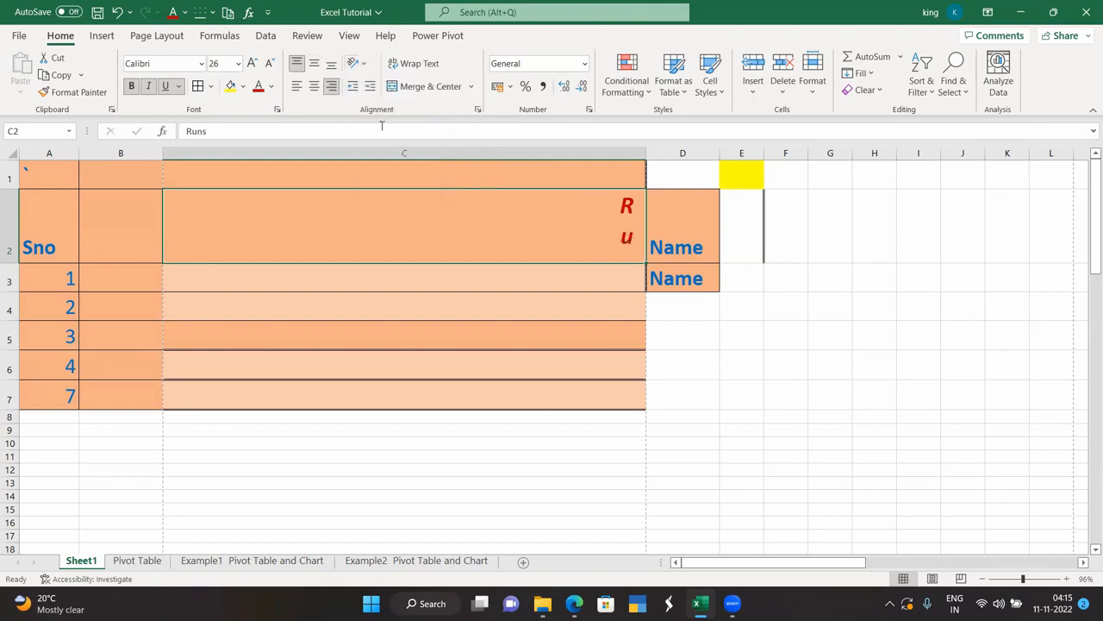
click(363, 69)
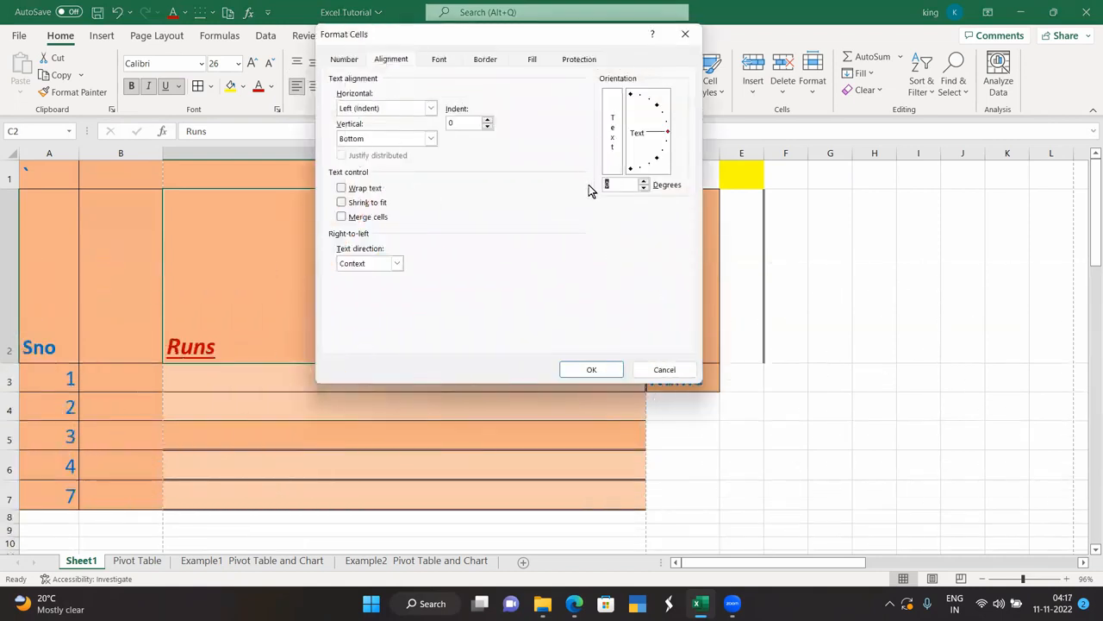
text(45)
key(Return)
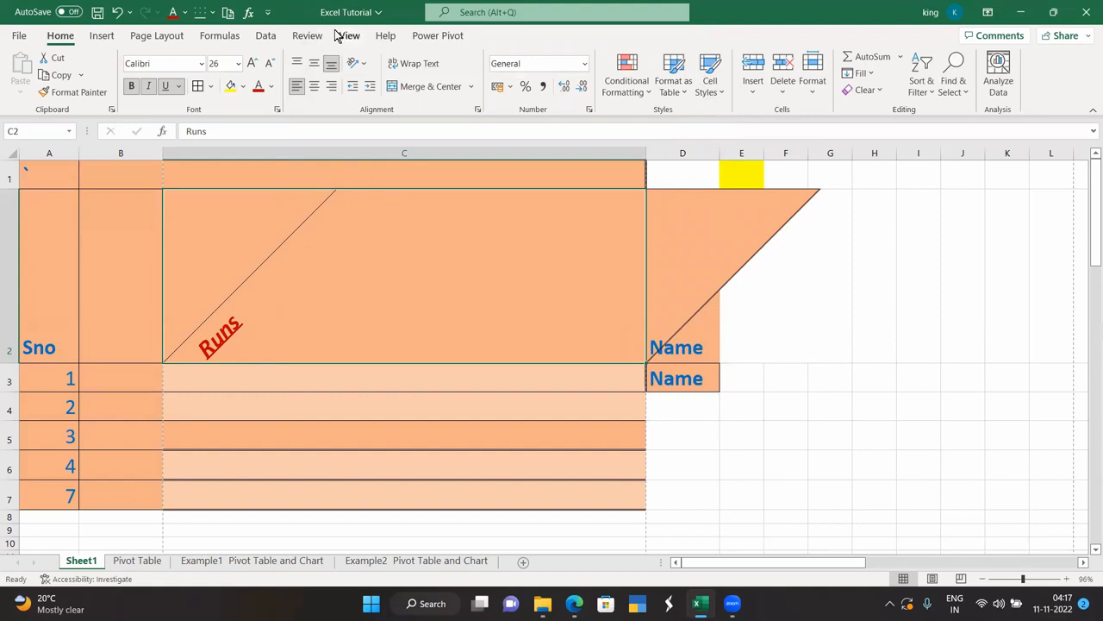
- Increase the Runs heading's indent and decrease it again
click(370, 91)
click(357, 90)
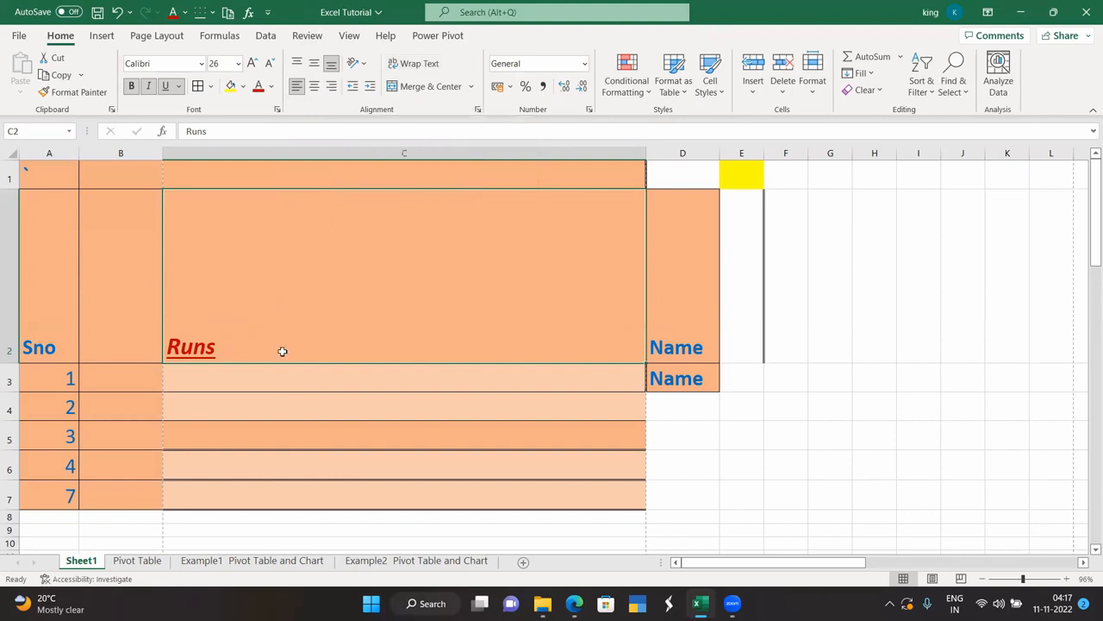
- Narrow column C to less than the width of the Runs heading and wrap the heading's text
drag(646, 153, 600, 173)
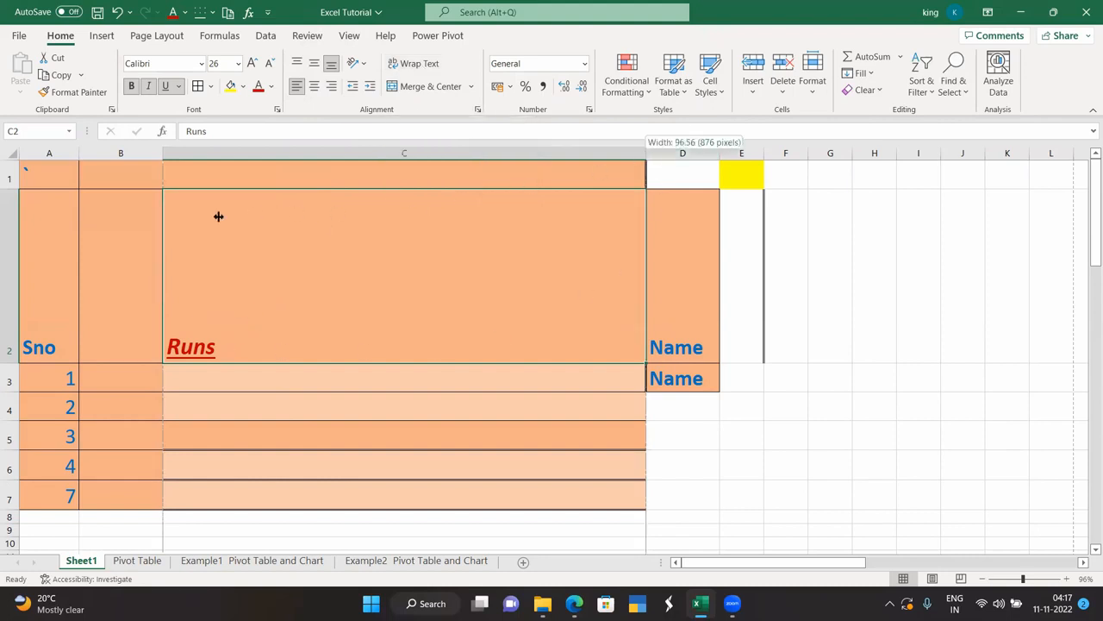
drag(201, 229, 202, 239)
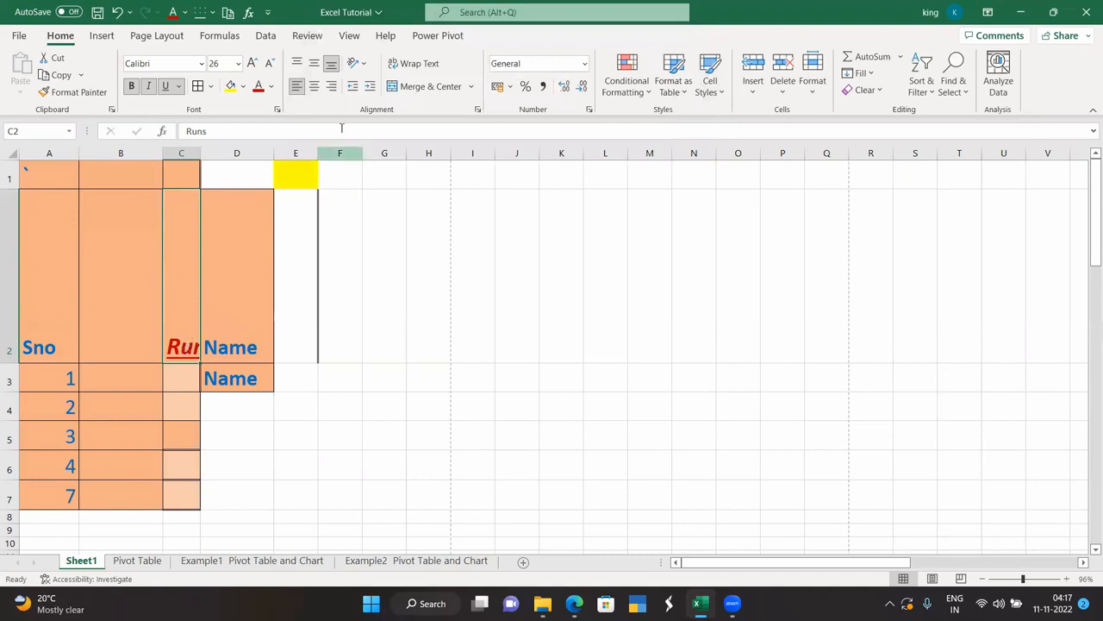
click(419, 66)
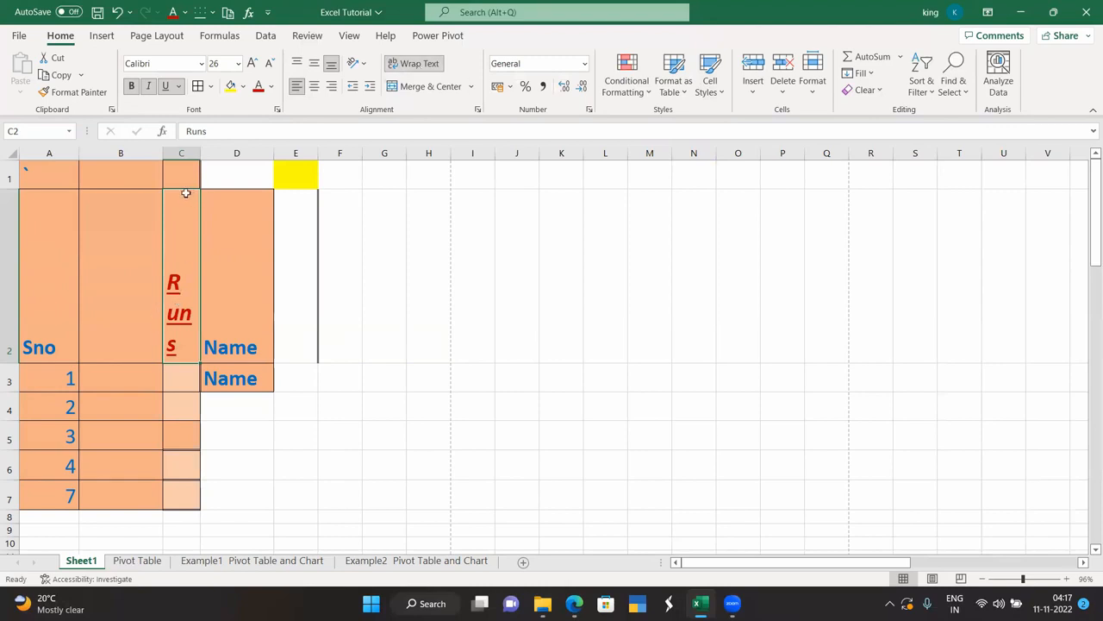
- Try a much taller row 1, undo that and the text wrapping, and redo the wrapping of the Runs heading
drag(10, 189, 12, 326)
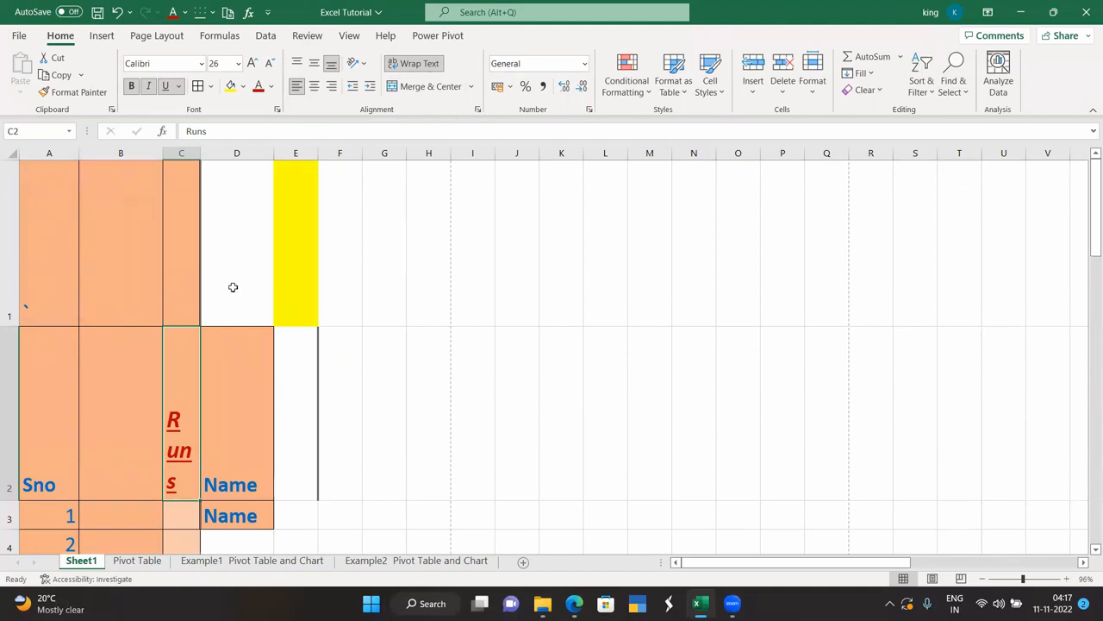
key(ctrl+z)
key(ctrl+z)
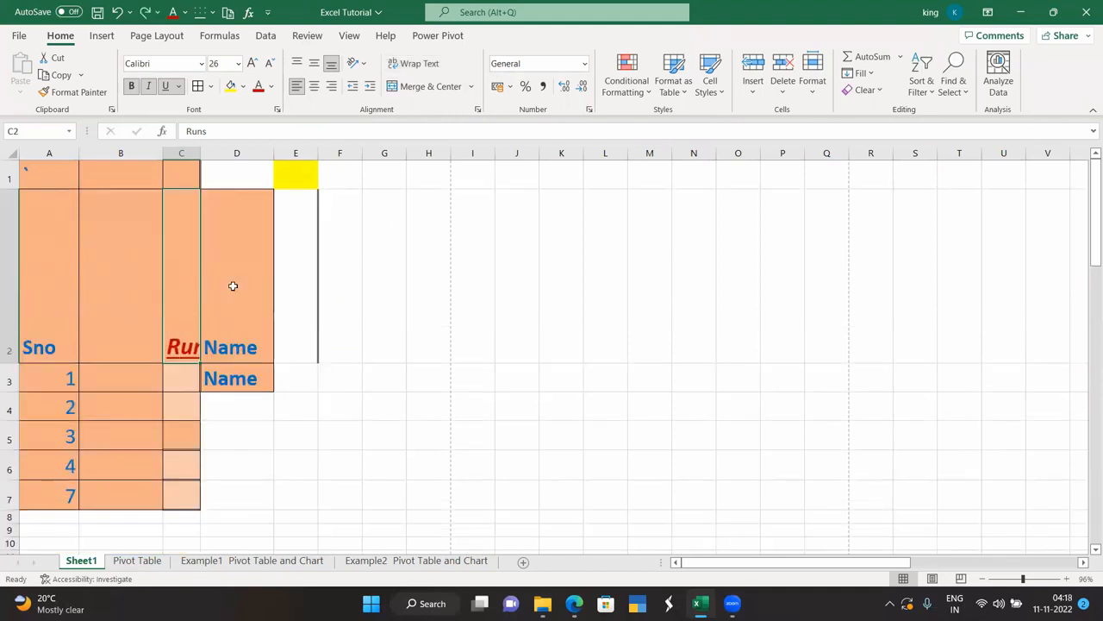
key(ctrl+y)
- Merge and centre cells B2:C2
drag(112, 293, 172, 298)
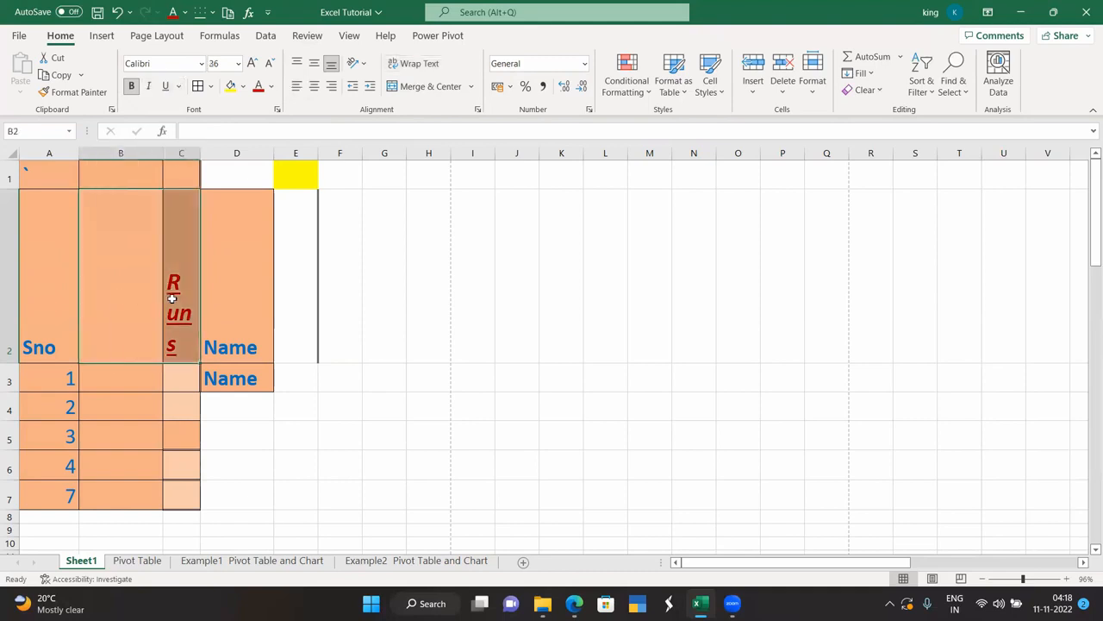
click(423, 86)
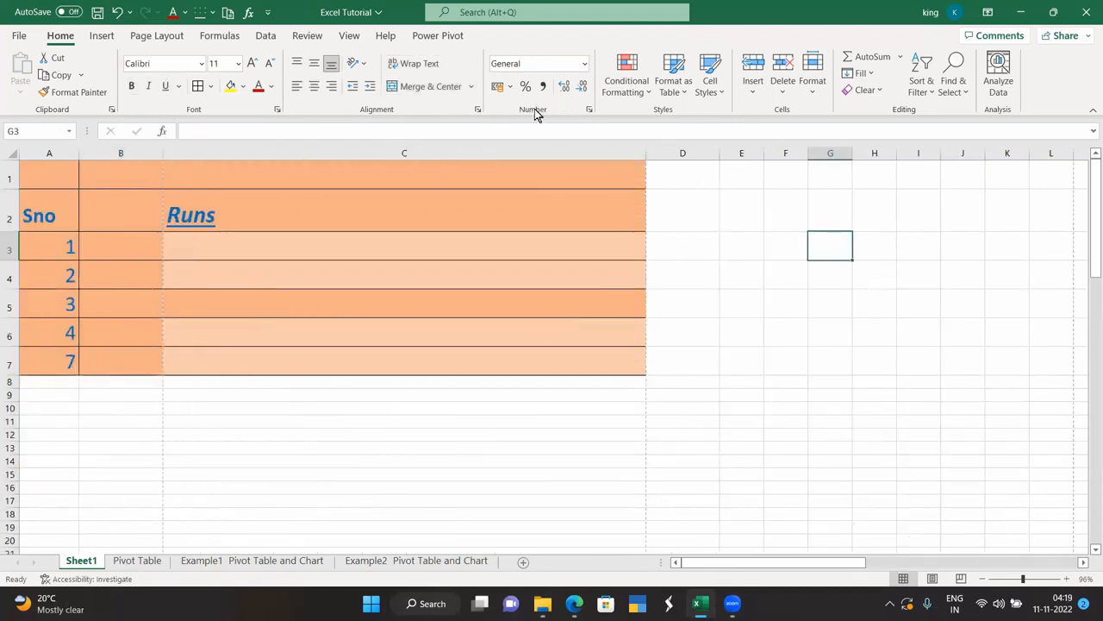
- Enter the heading Amount in cell D1
click(673, 180)
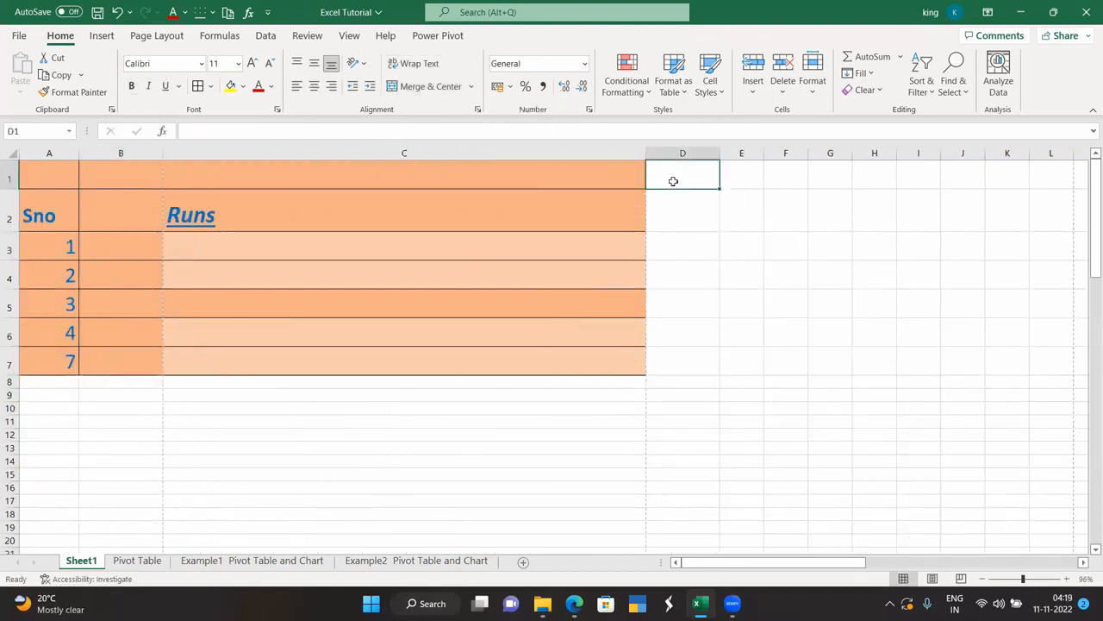
text(MAtr)
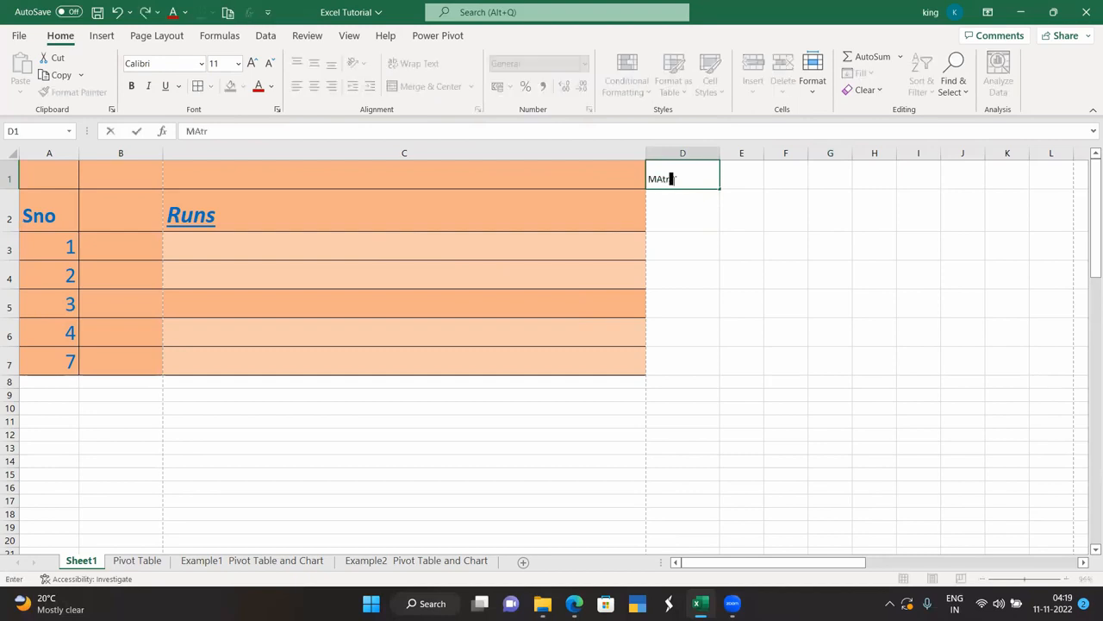
key(BackSpace)
key(BackSpace)
key(BackSpace)
key(BackSpace)
text(Amo)
key(Return)
- Apply the Currency number format to the whole Amount column D
click(586, 65)
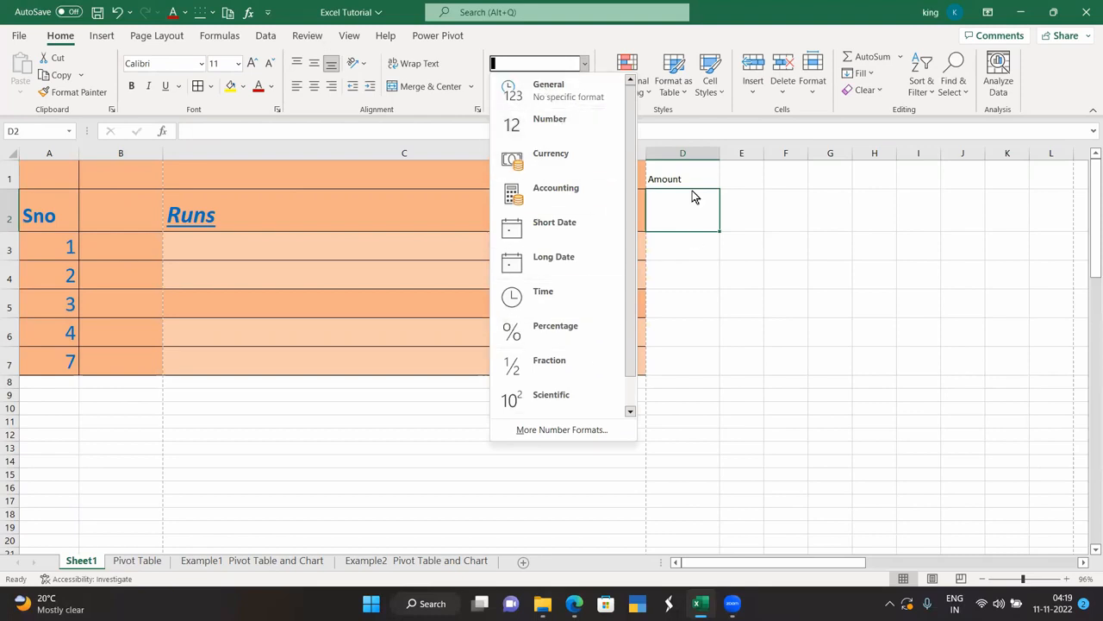
click(681, 149)
click(680, 148)
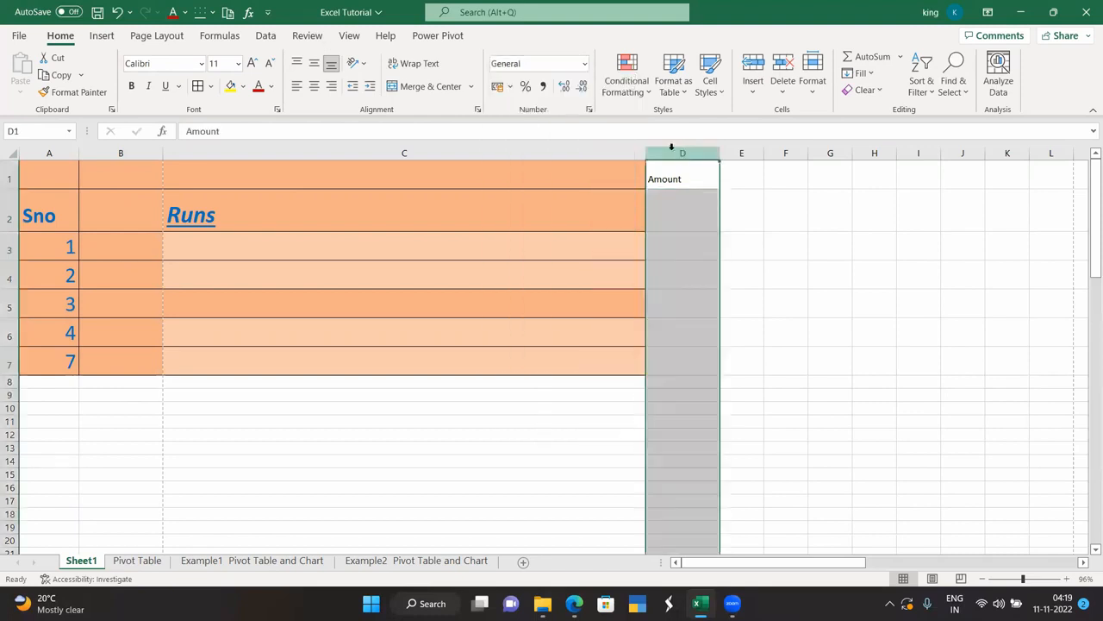
click(585, 65)
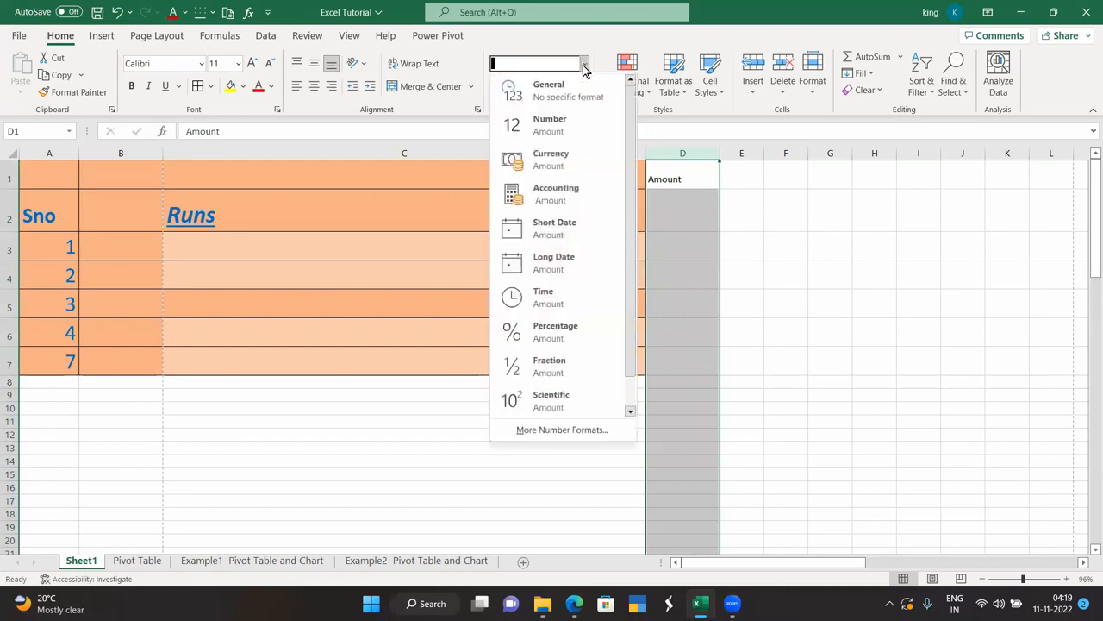
click(557, 164)
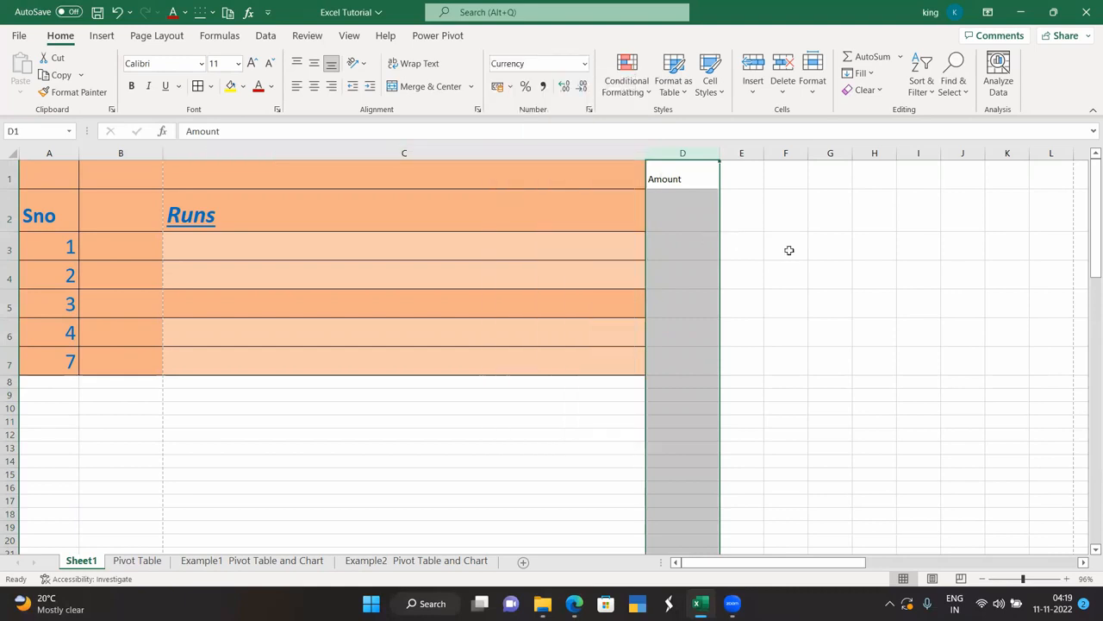
click(791, 250)
click(687, 204)
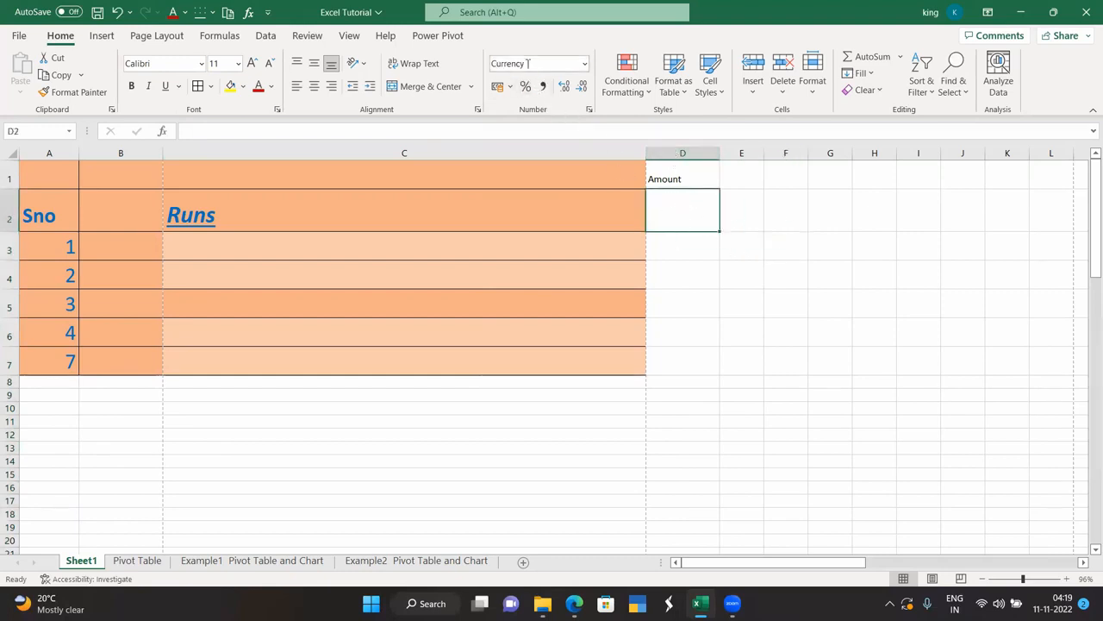
click(736, 176)
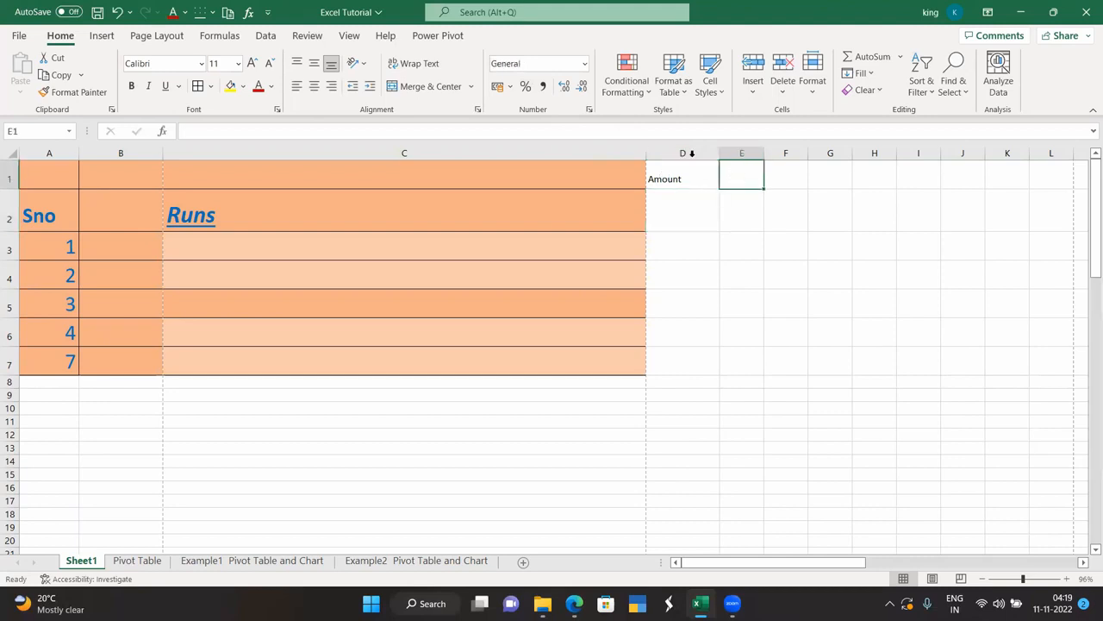
- Apply the Number format to the whole Sno column A
click(49, 152)
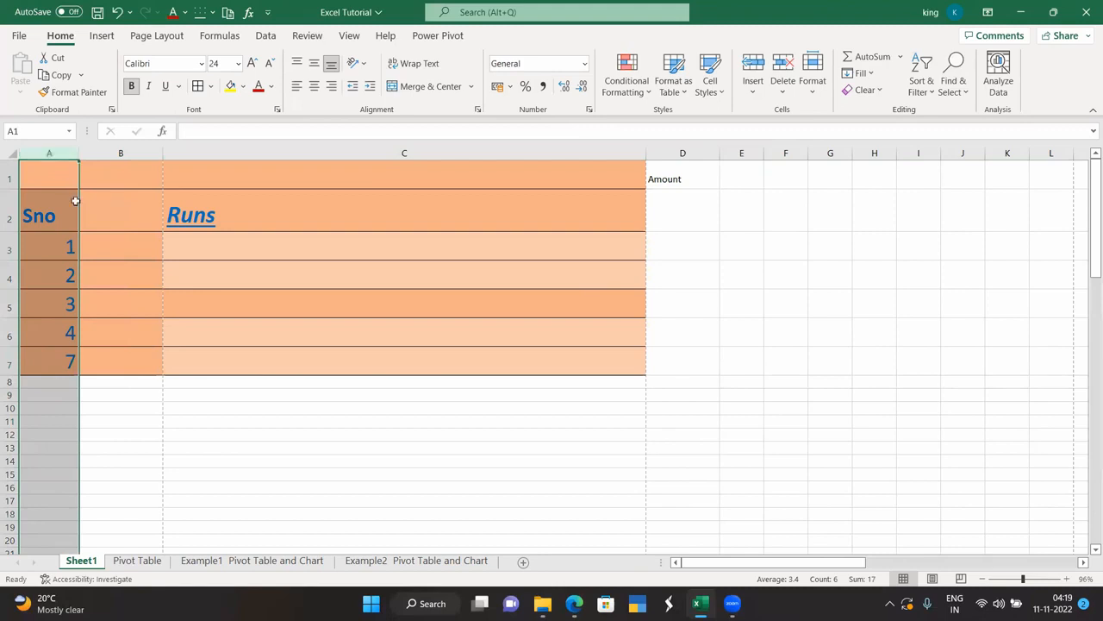
click(583, 67)
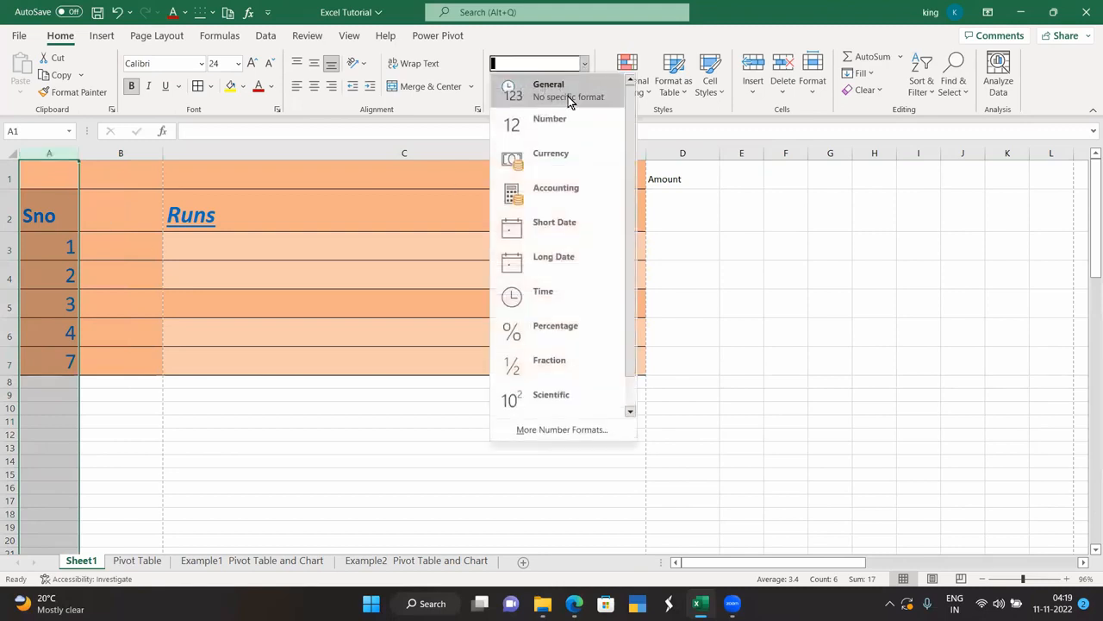
click(559, 121)
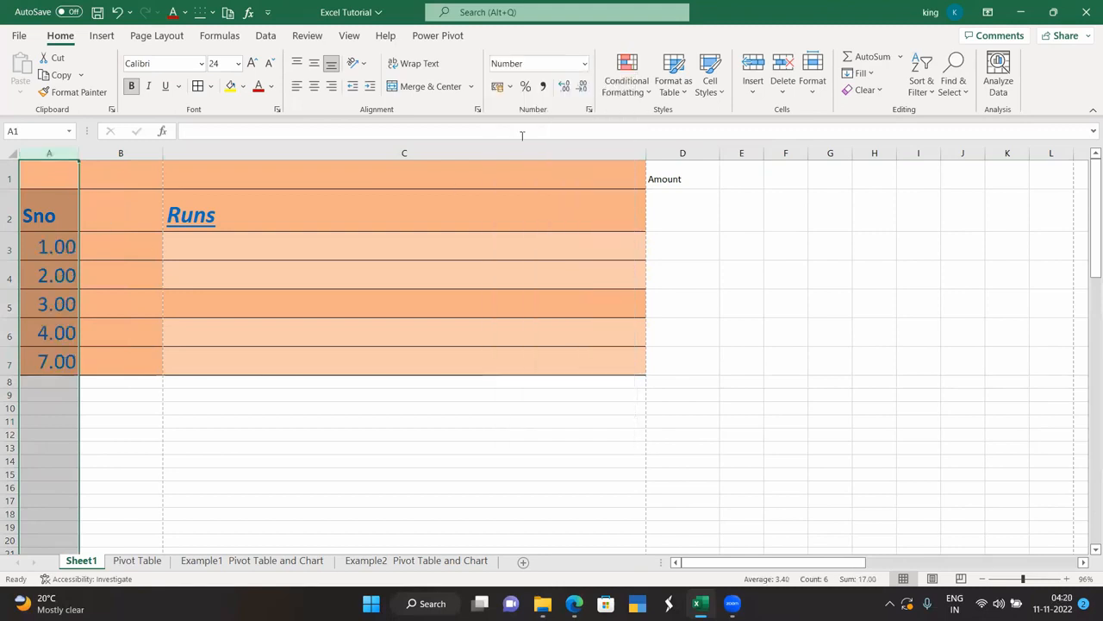
- Try three decimal places on cell A3, reduce it to none, and fill the cell down through A7
click(52, 253)
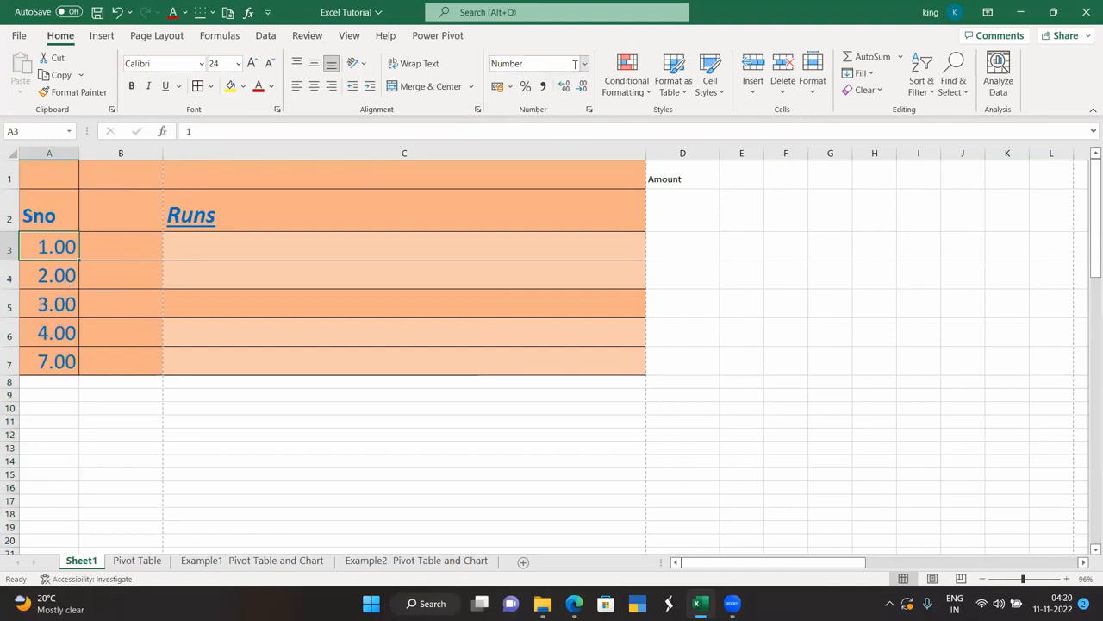
click(564, 88)
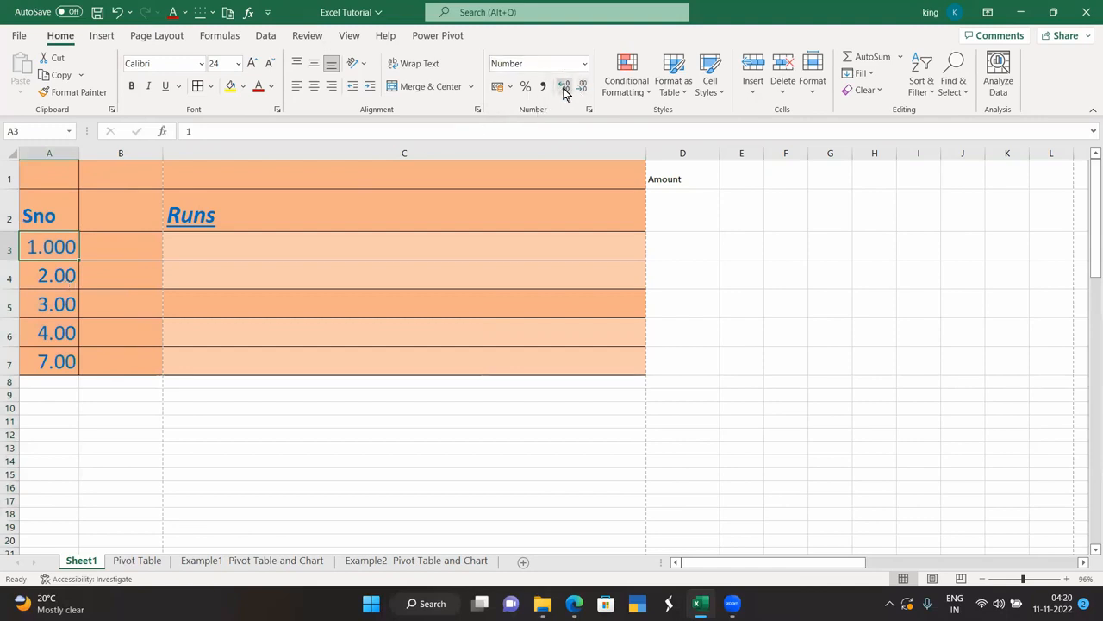
click(581, 88)
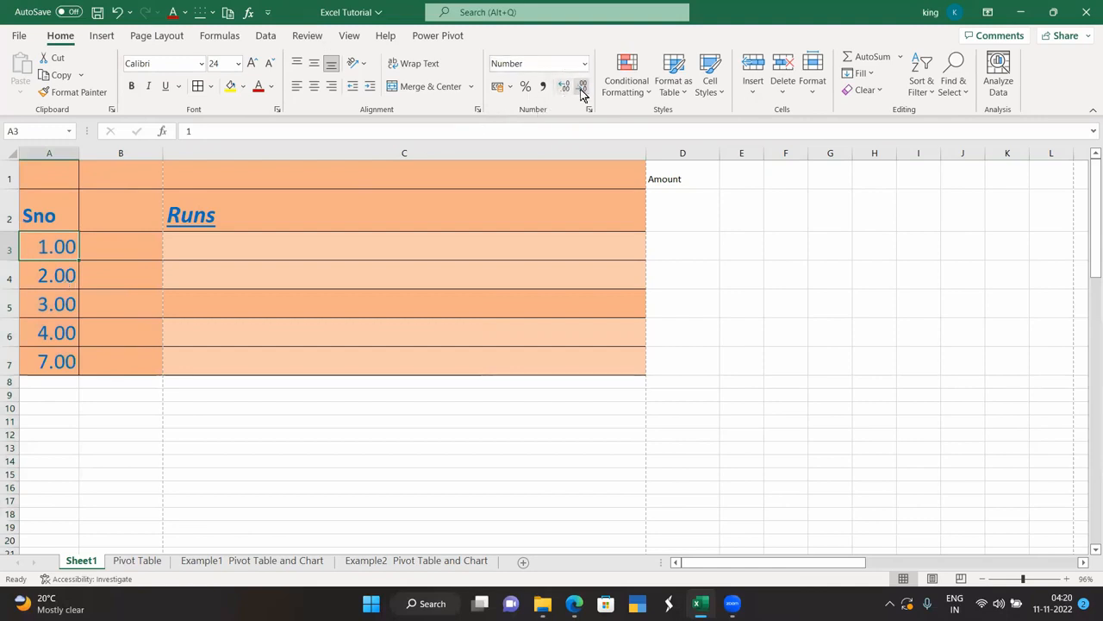
click(582, 88)
click(582, 88)
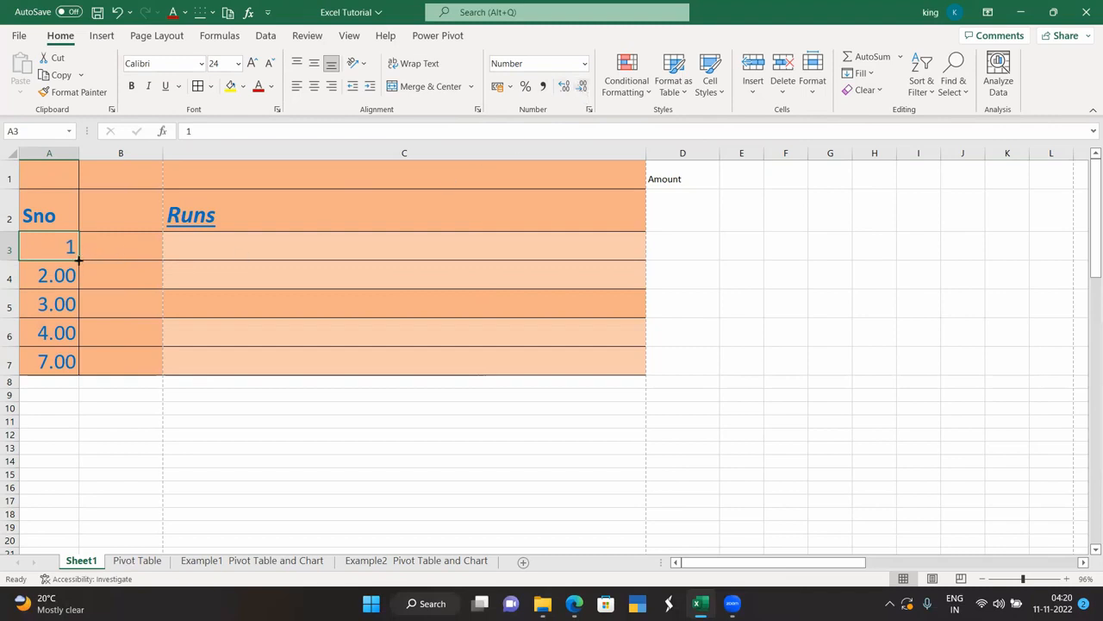
drag(79, 260, 79, 372)
click(109, 399)
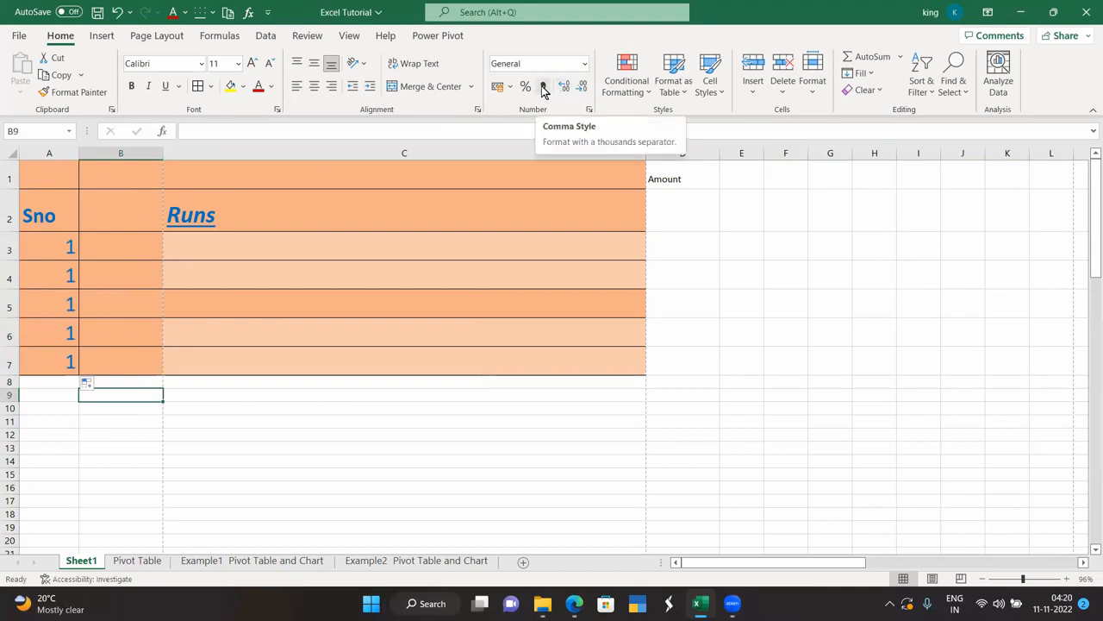
- Enter 10000 in cell D2 under the Amount heading
click(675, 212)
text(10000)
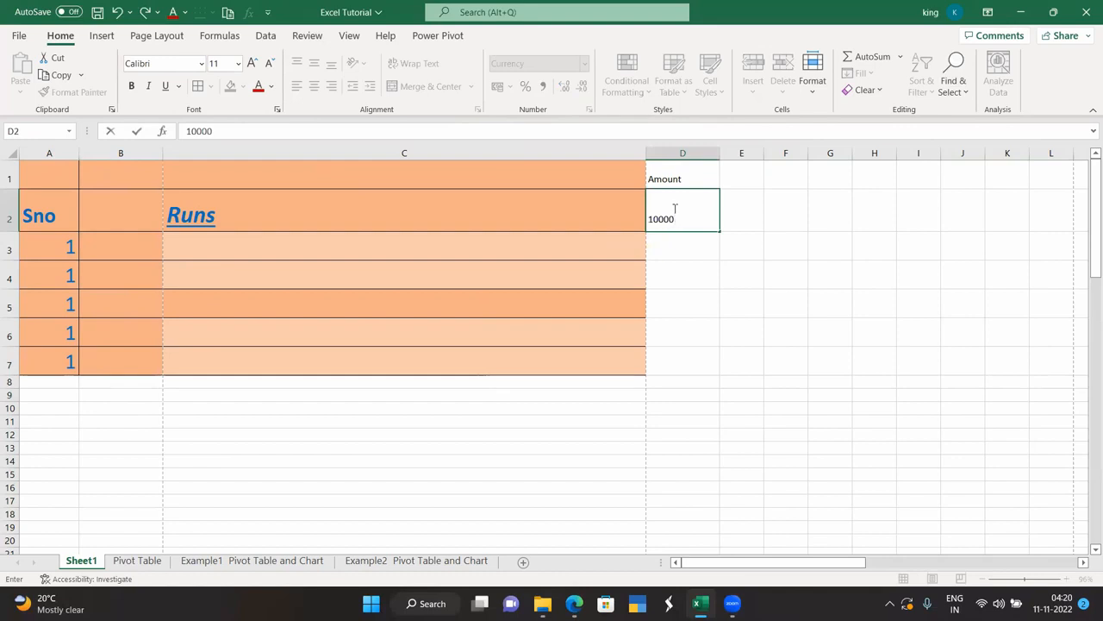
key(Return)
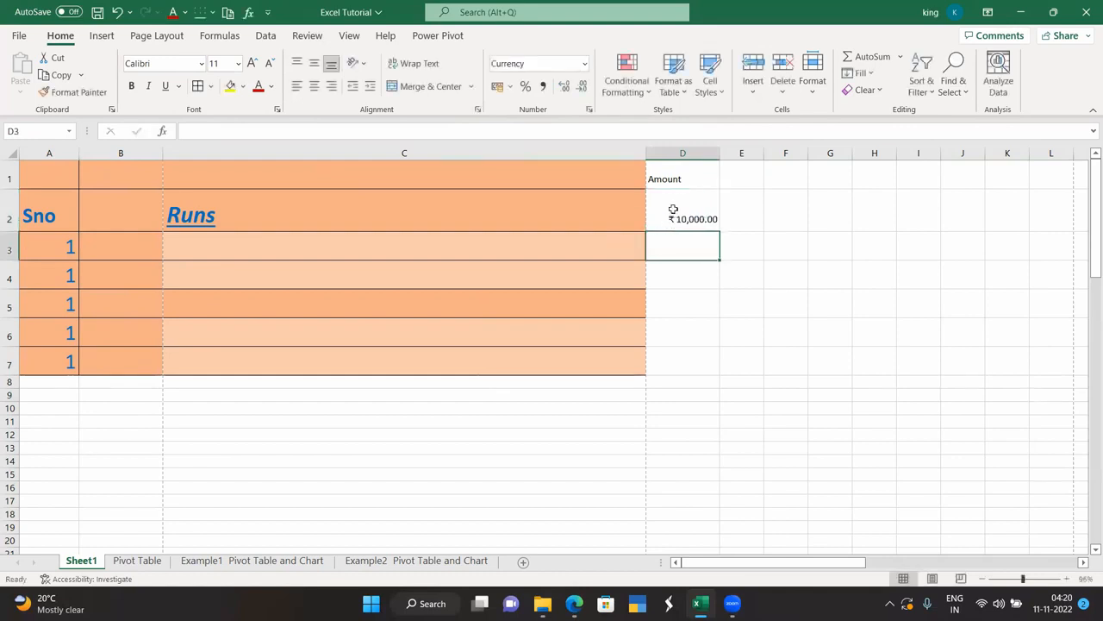
- Try decreasing and increasing the number of decimal places of the amount in cell D2
click(698, 221)
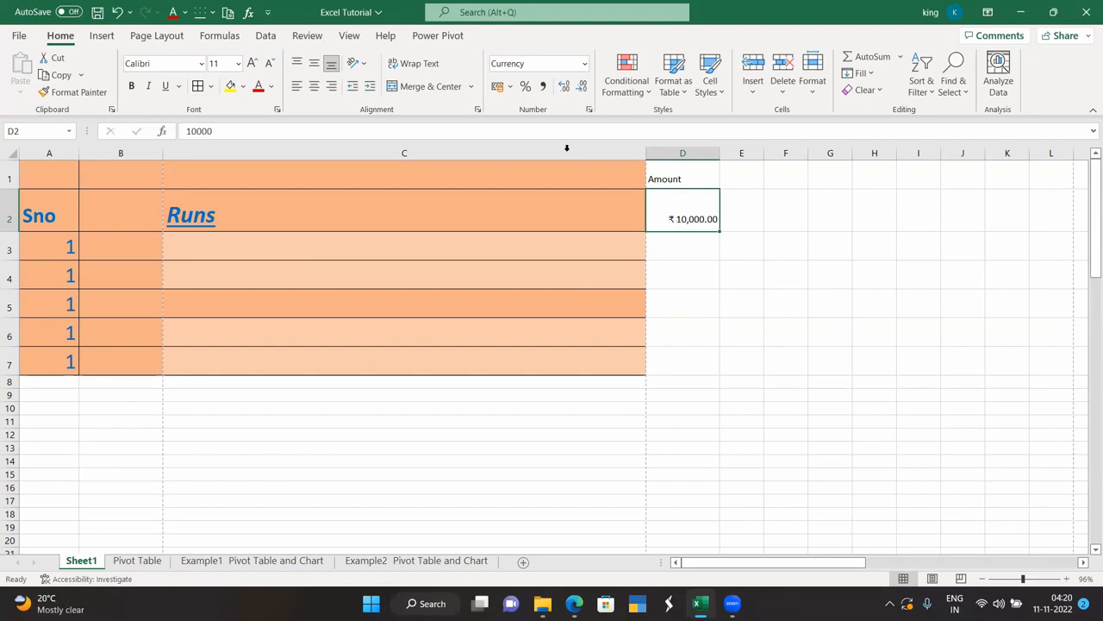
click(511, 87)
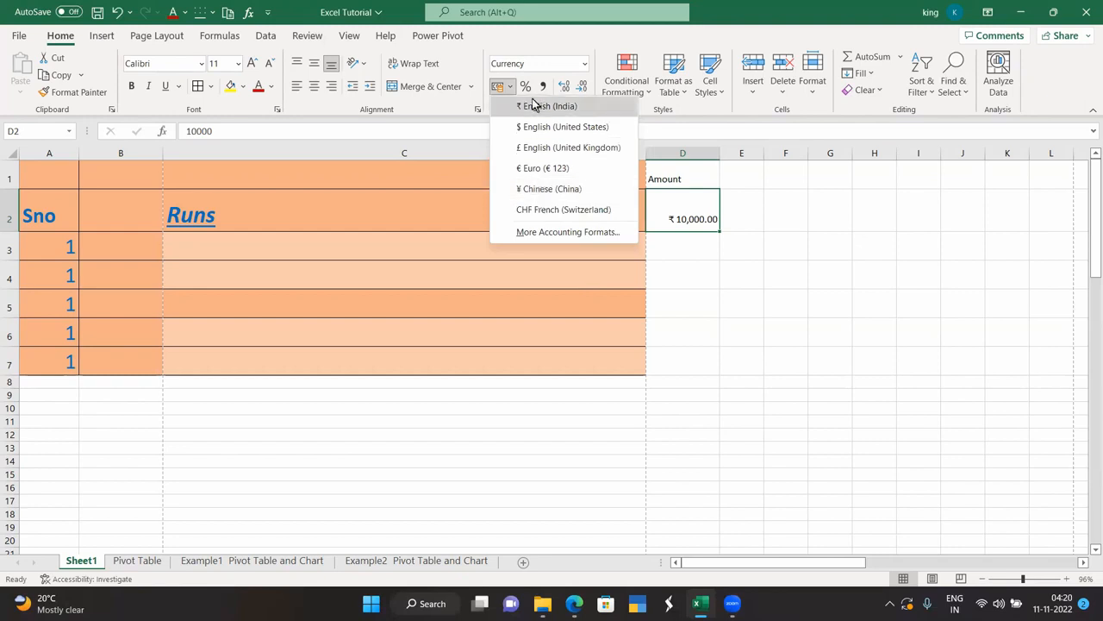
click(479, 149)
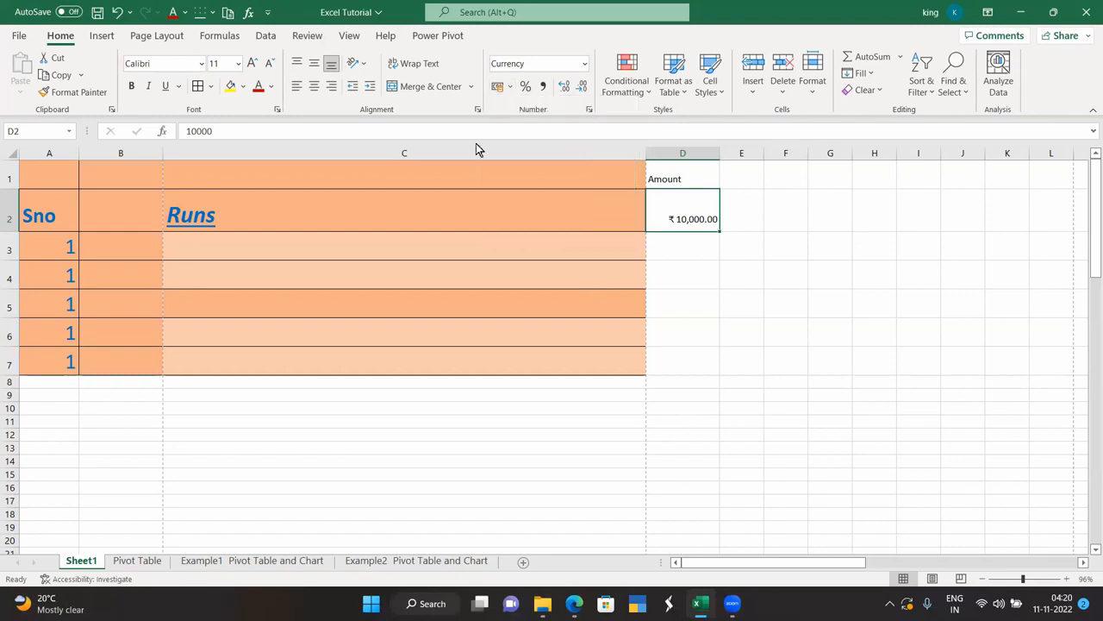
click(580, 92)
click(581, 92)
click(569, 91)
click(568, 91)
click(568, 91)
click(568, 91)
click(585, 92)
click(585, 92)
click(585, 91)
click(585, 92)
- Apply the Comma Style to cell D2, followed by the ₹ English (India) accounting format
click(543, 89)
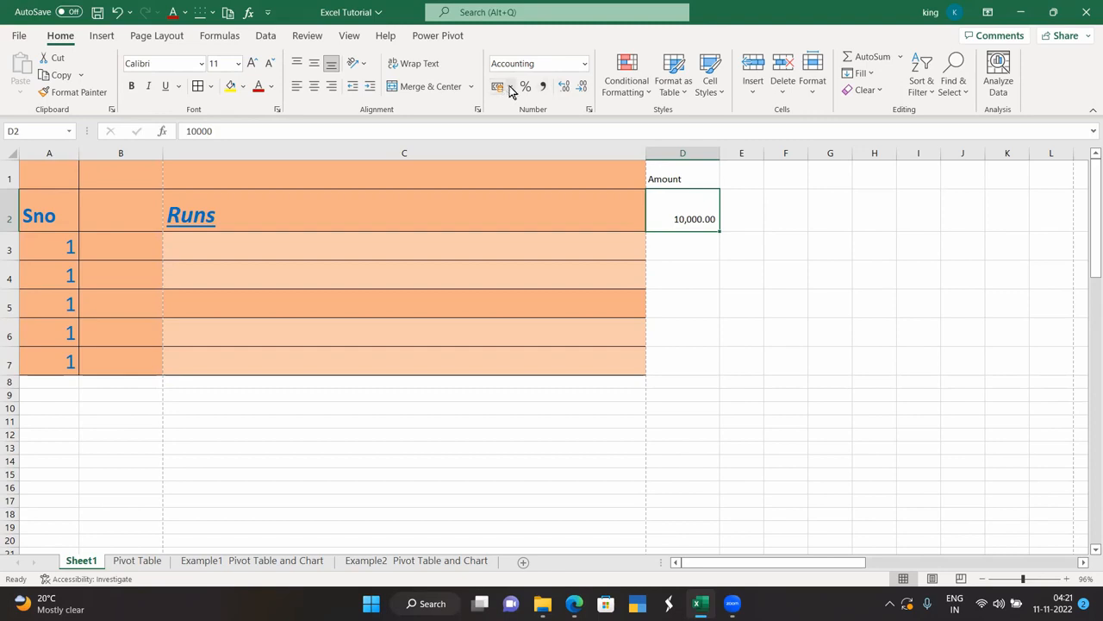
click(510, 86)
click(530, 108)
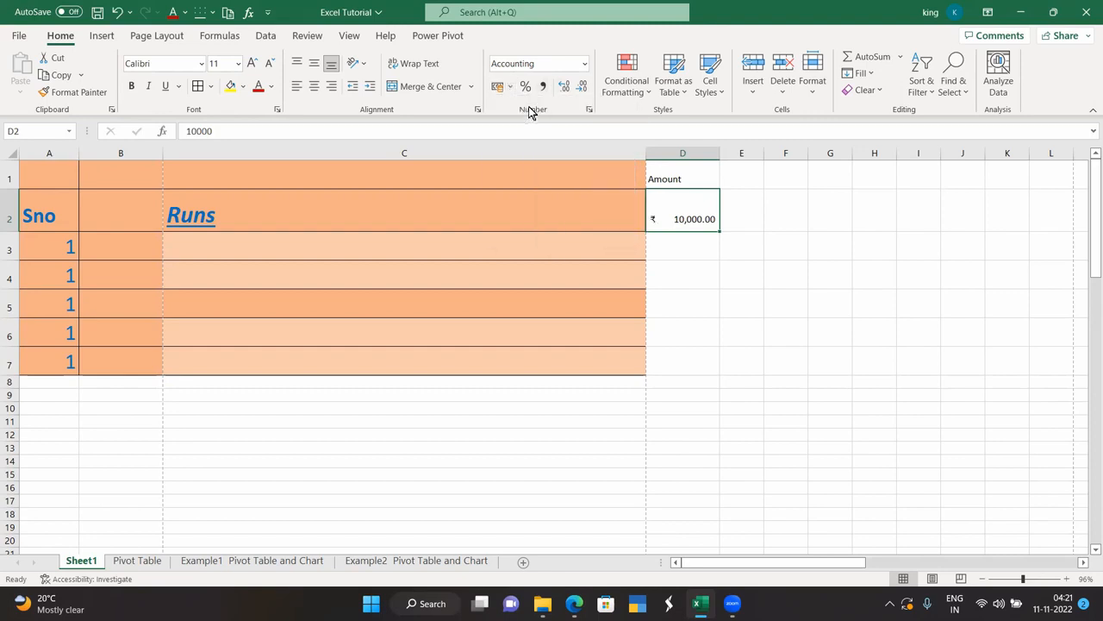
- Apply the Percent Style to the empty cell D3
click(695, 249)
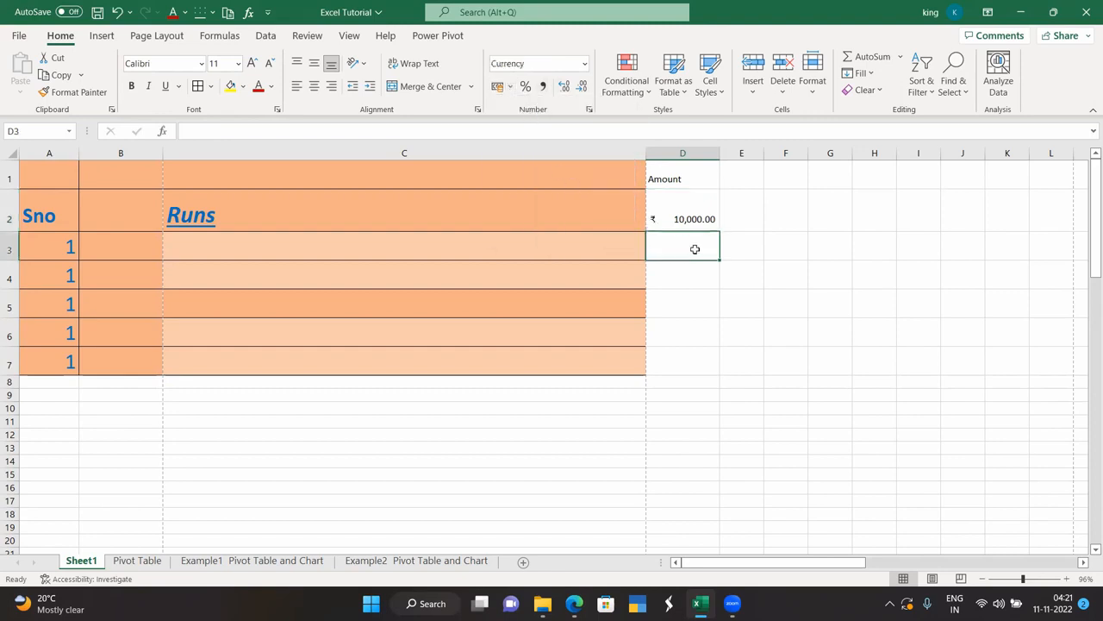
click(525, 87)
click(758, 237)
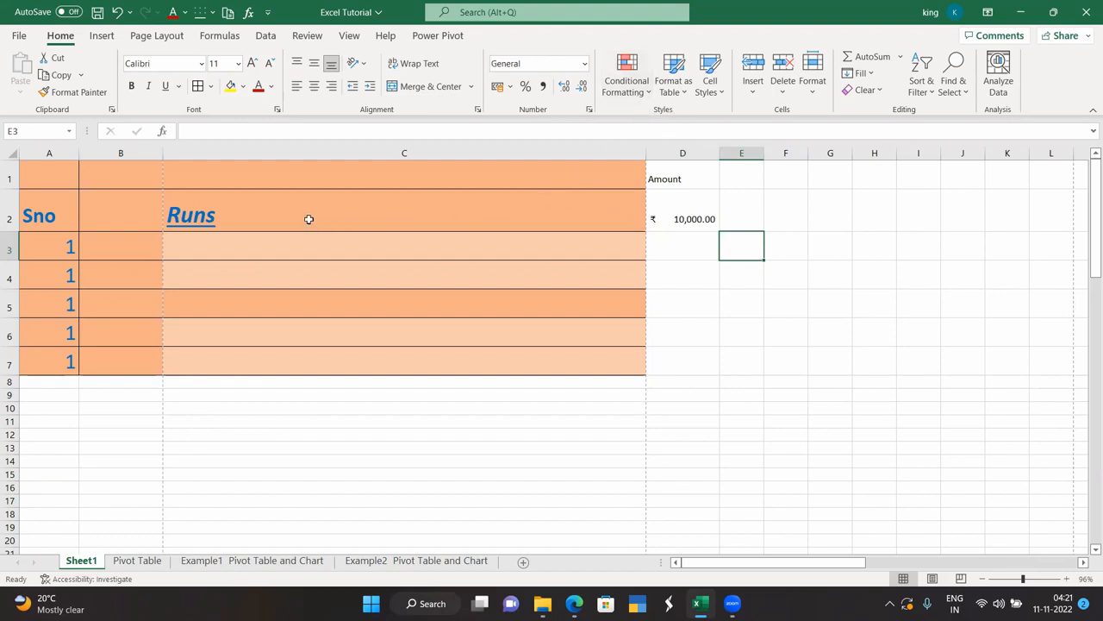
- Examine the conditional formatting categories for column D, including highlight rules, top/bottom rules, data bars, color scales and icon sets
click(681, 217)
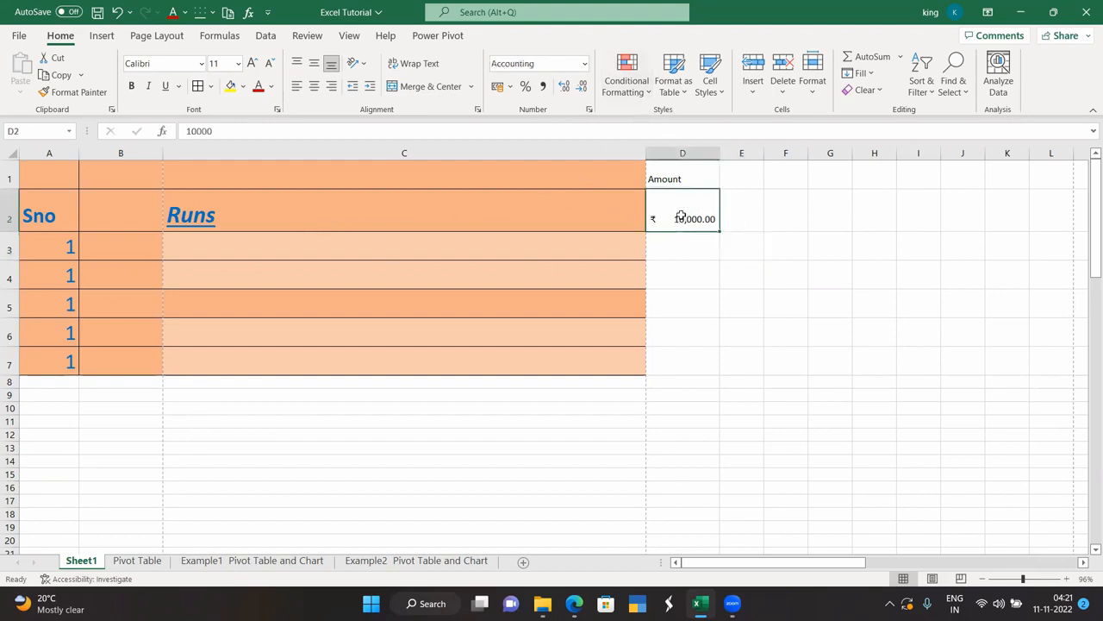
click(692, 153)
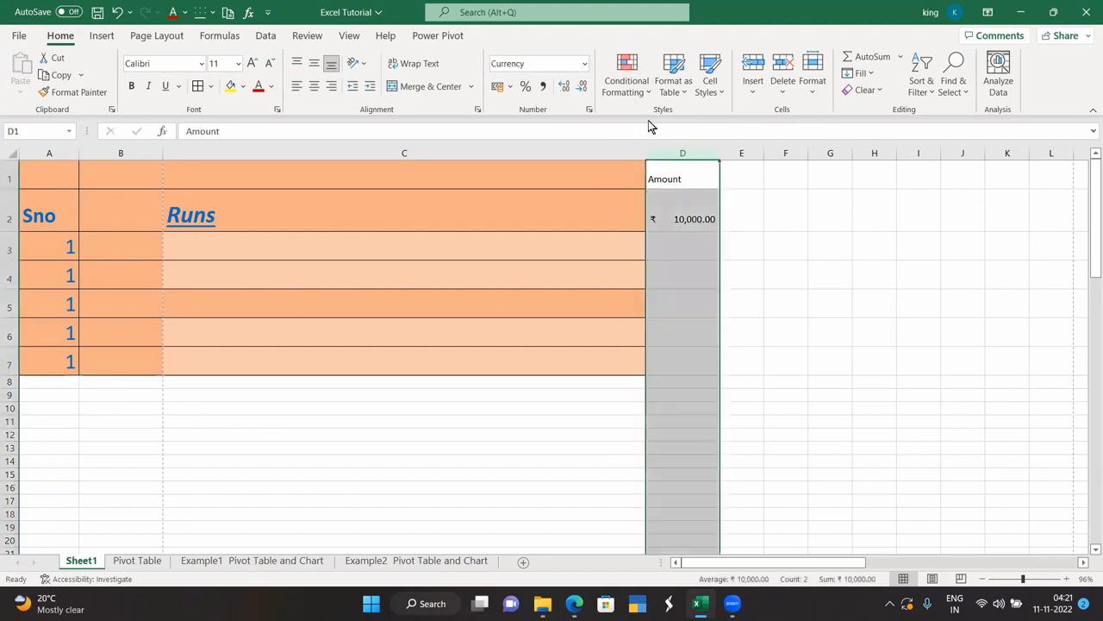
click(634, 91)
mouse_move(670, 126)
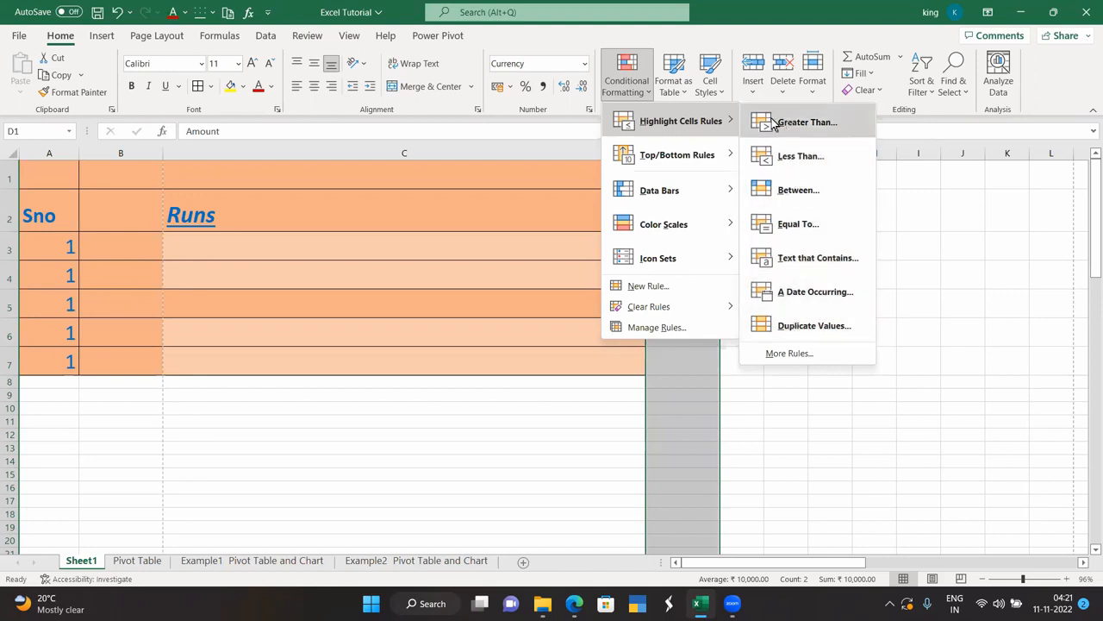
mouse_move(677, 158)
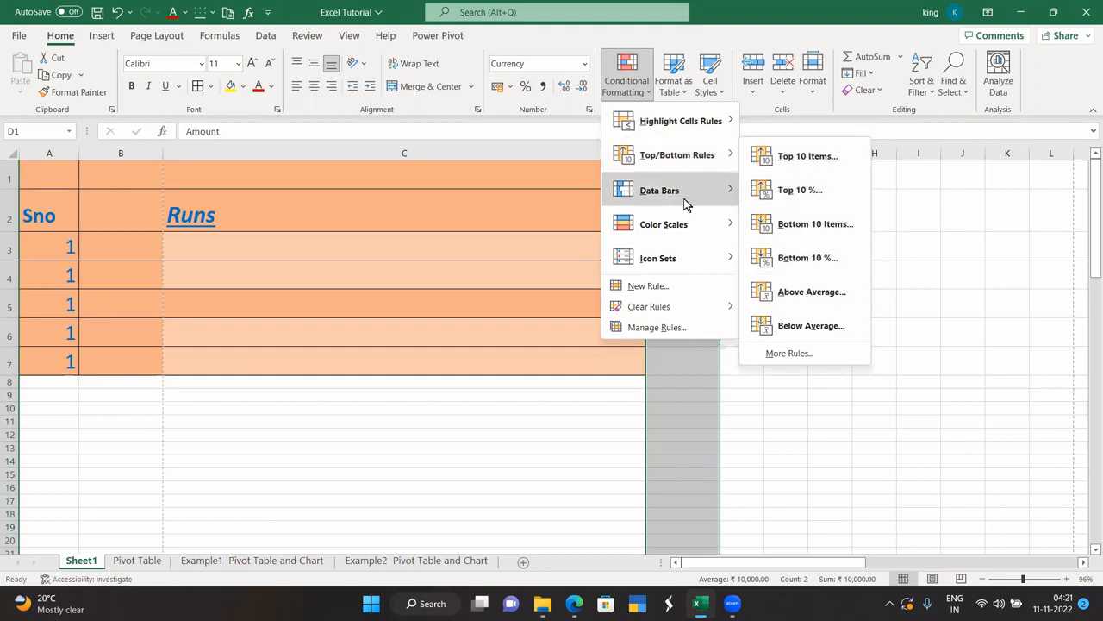
mouse_move(687, 192)
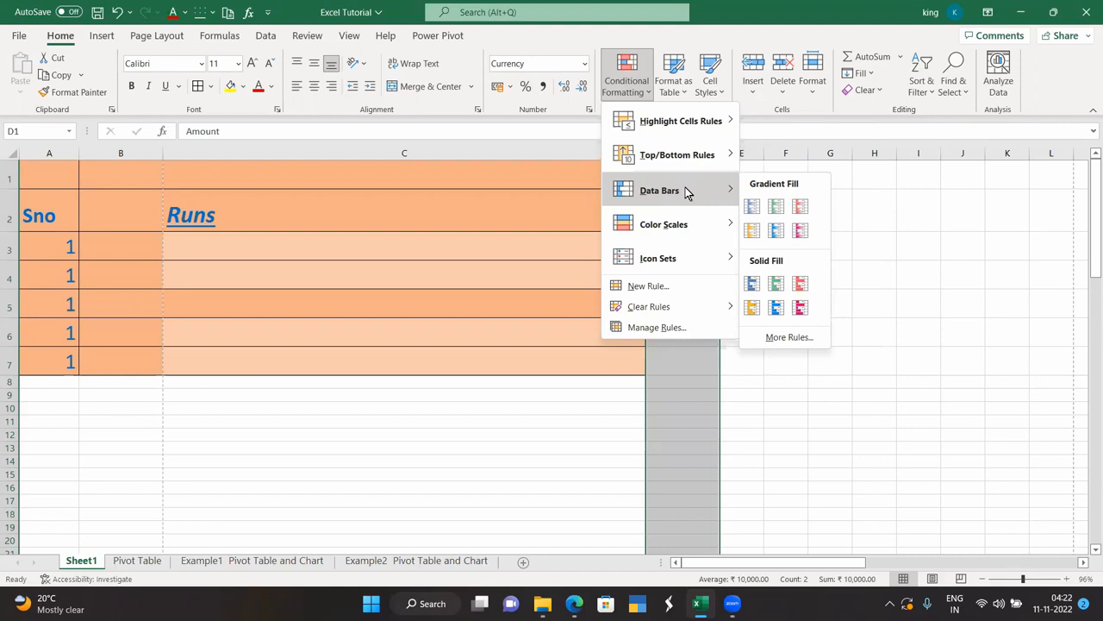
mouse_move(669, 223)
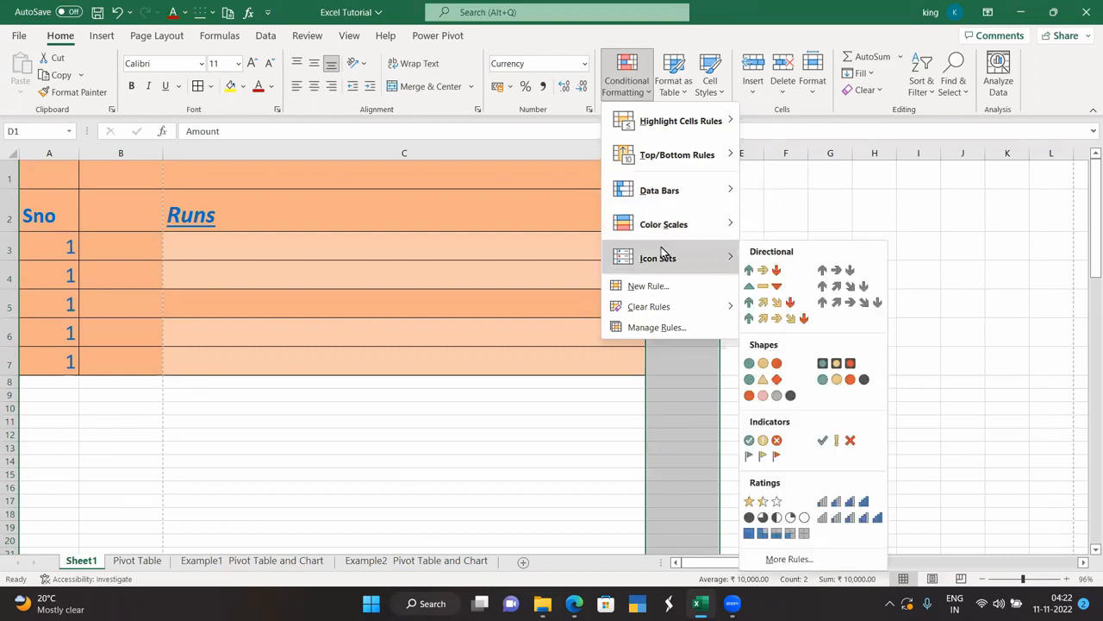
key(Escape)
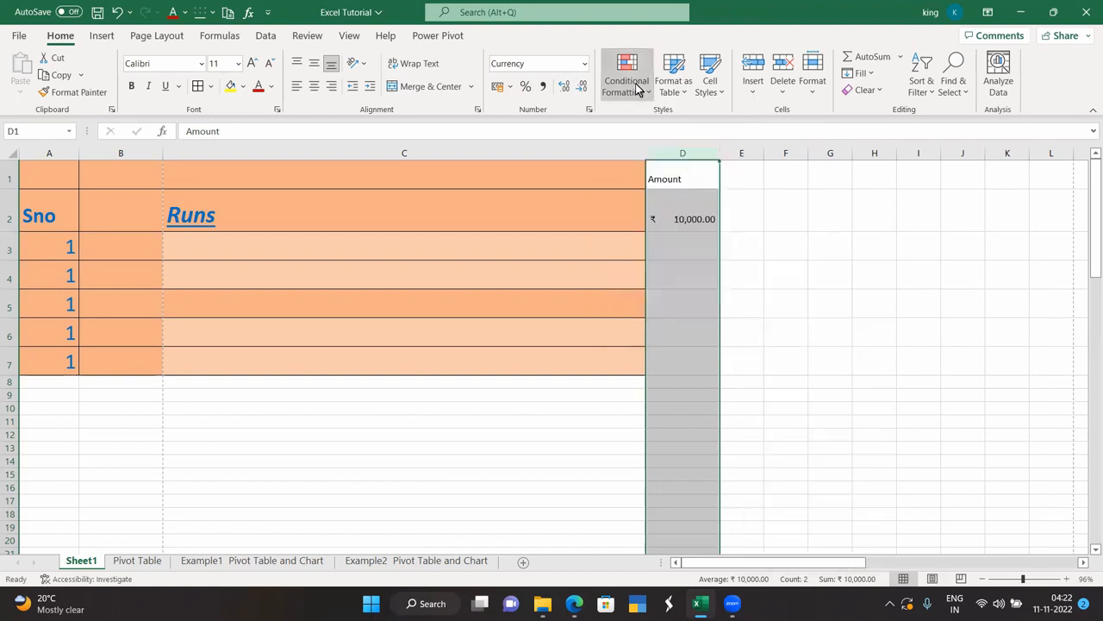
- Add a Greater Than highlight rule to column D that formats cells above 5000 with Red Text
click(638, 91)
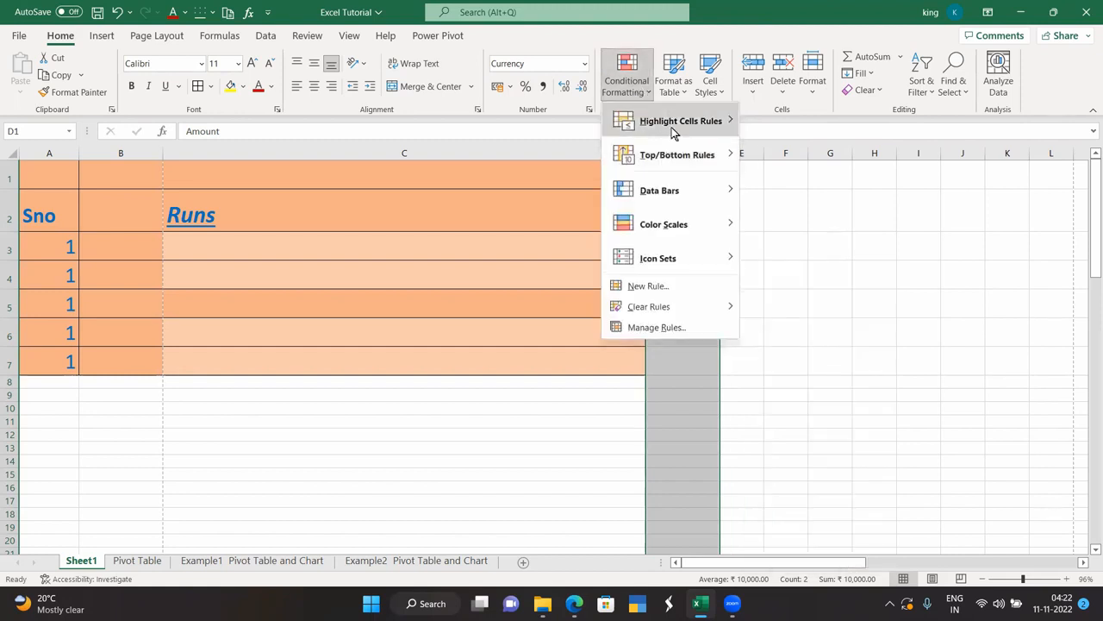
click(782, 123)
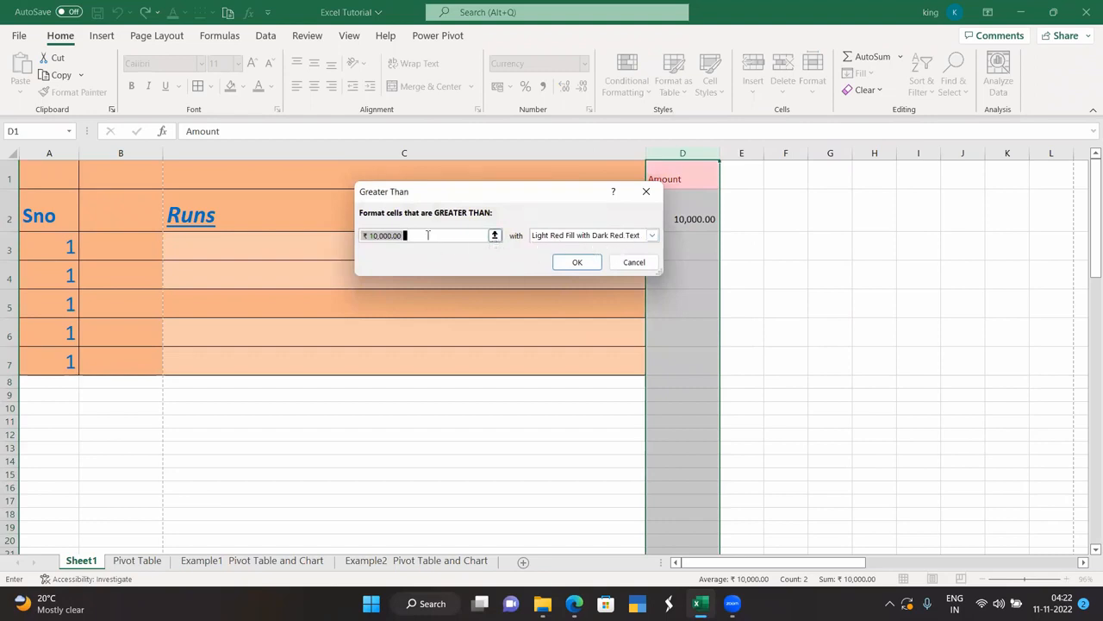
key(BackSpace)
text(50)
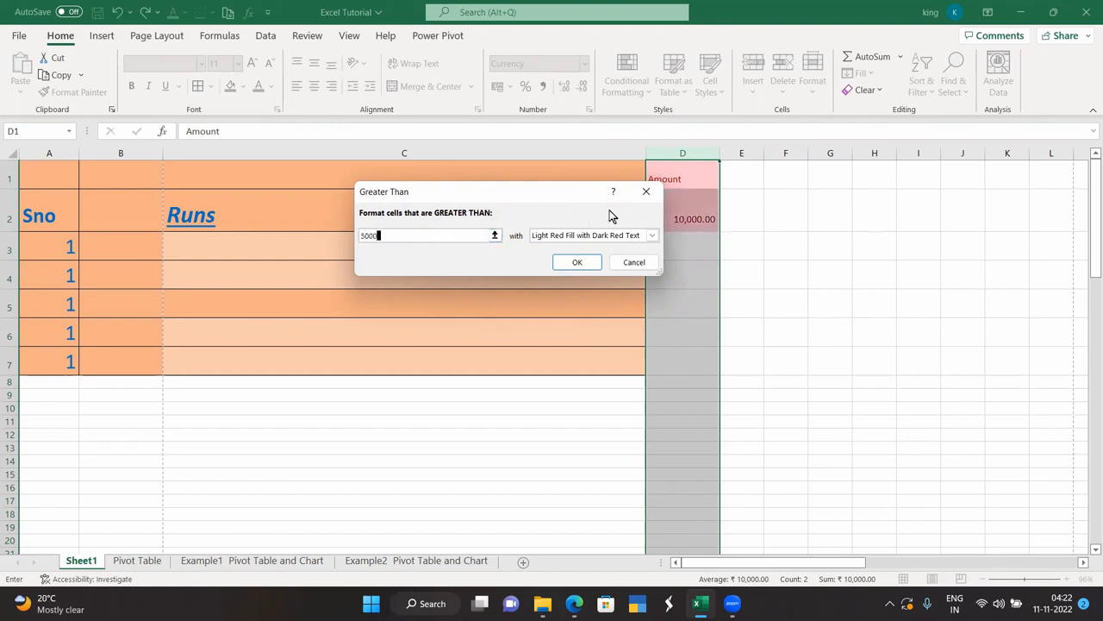
click(653, 236)
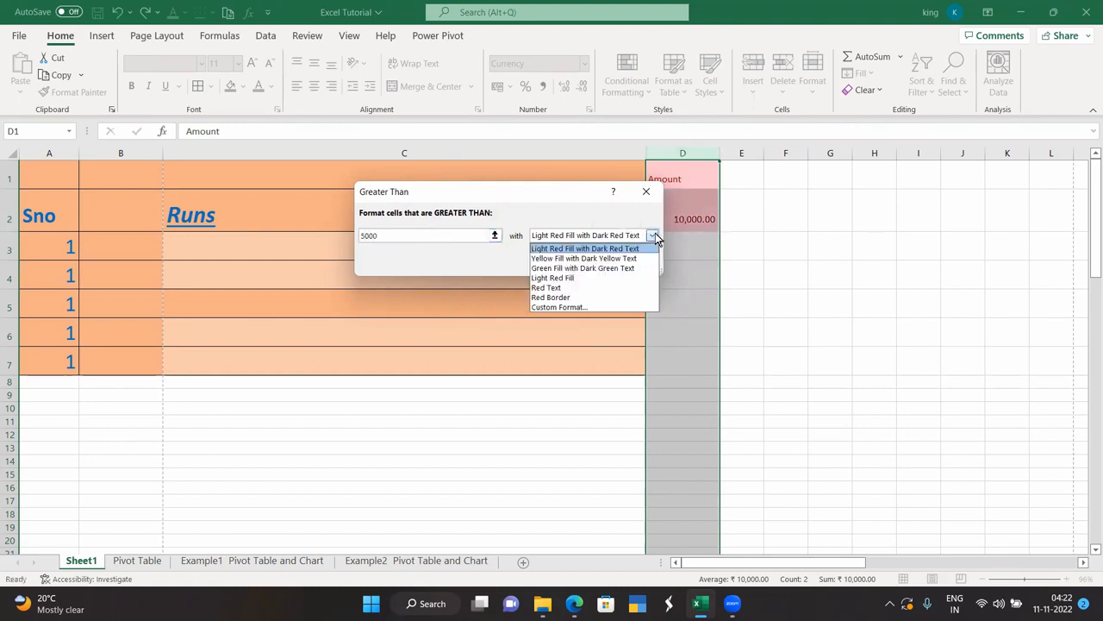
click(552, 288)
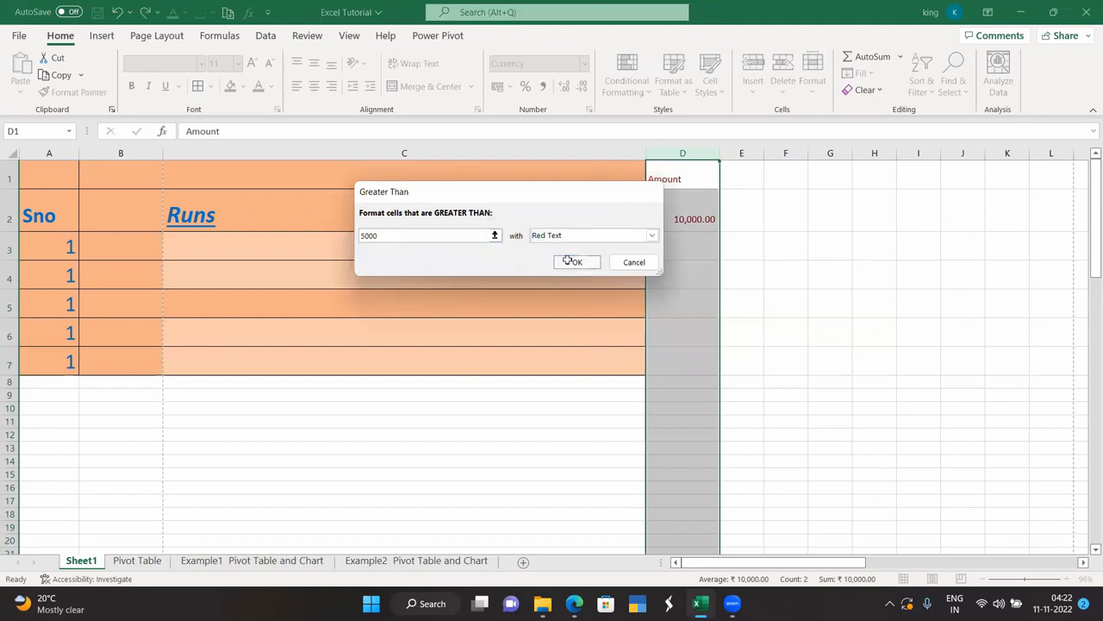
click(571, 262)
click(793, 217)
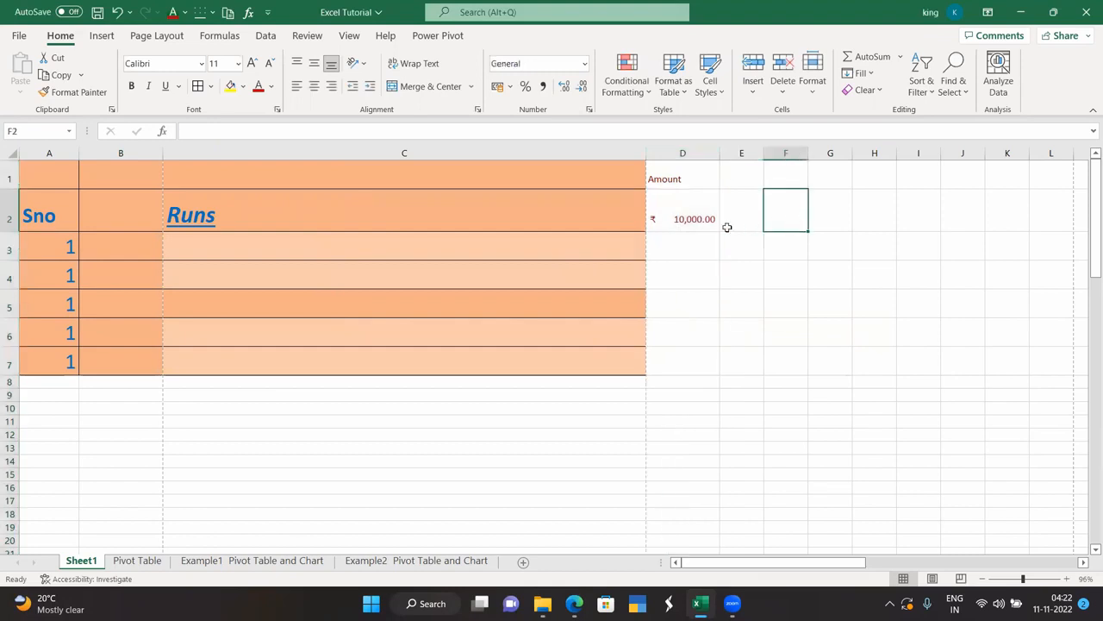
- Enter 4000 in cell D3 below the first amount
click(660, 220)
click(679, 245)
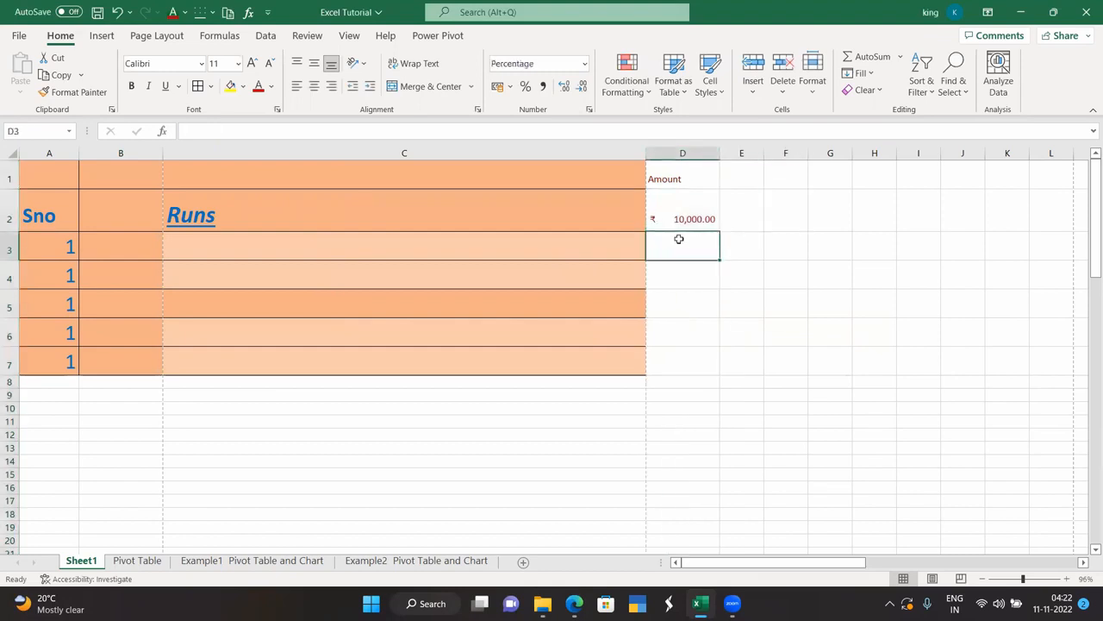
text(4000)
key(Return)
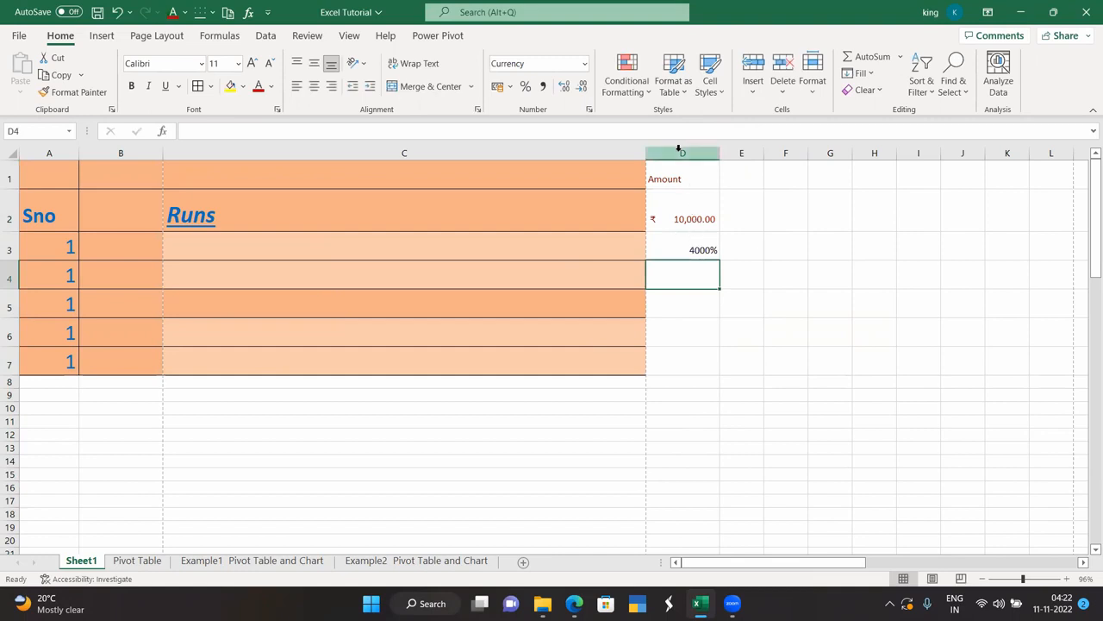
- Apply the Currency number format to the whole of column D
click(679, 148)
click(585, 64)
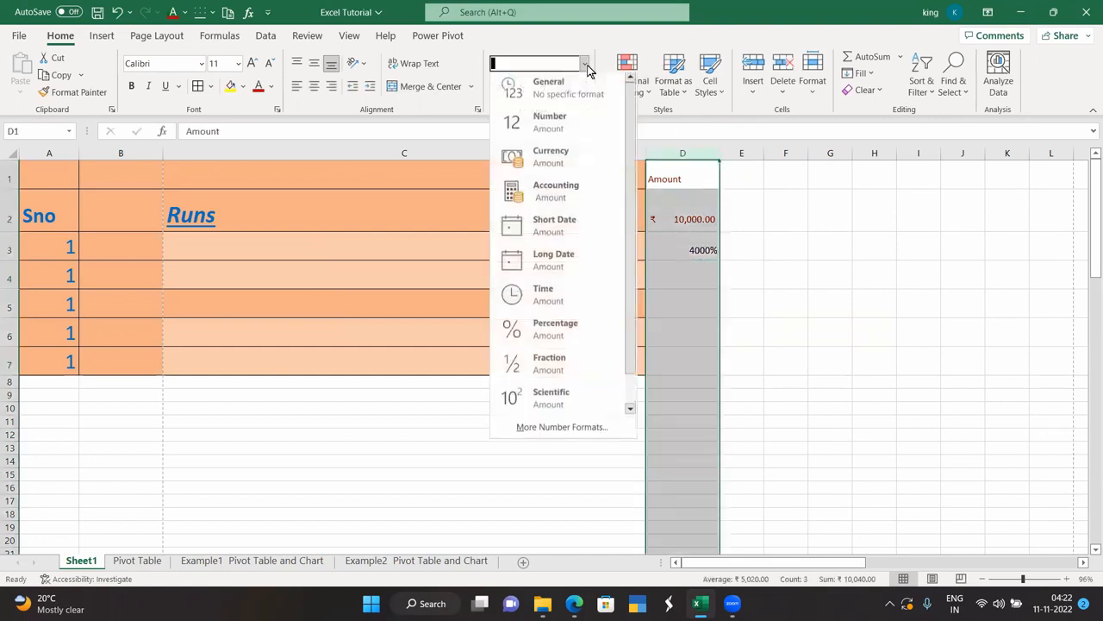
click(567, 163)
click(758, 219)
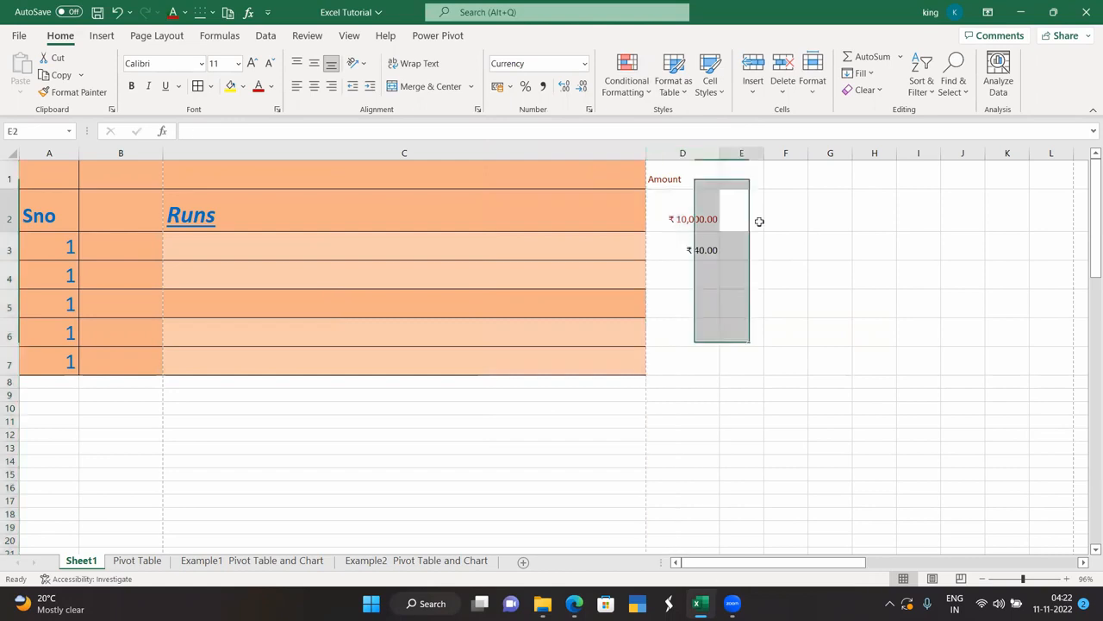
click(699, 245)
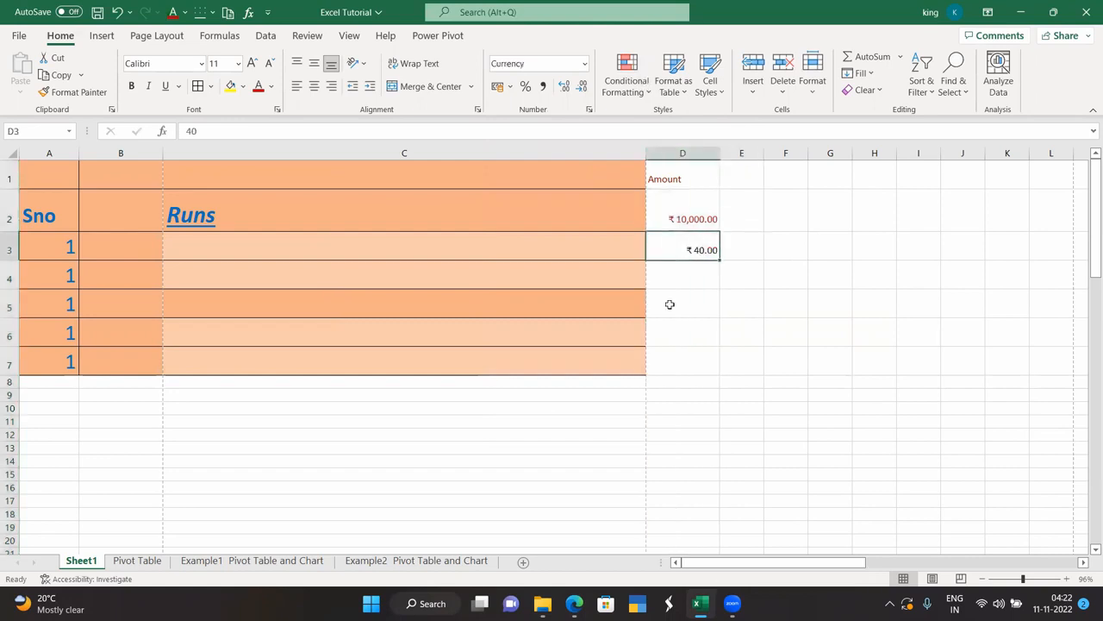
- Enter the amount 5454 in cell D4
click(681, 274)
text(54)
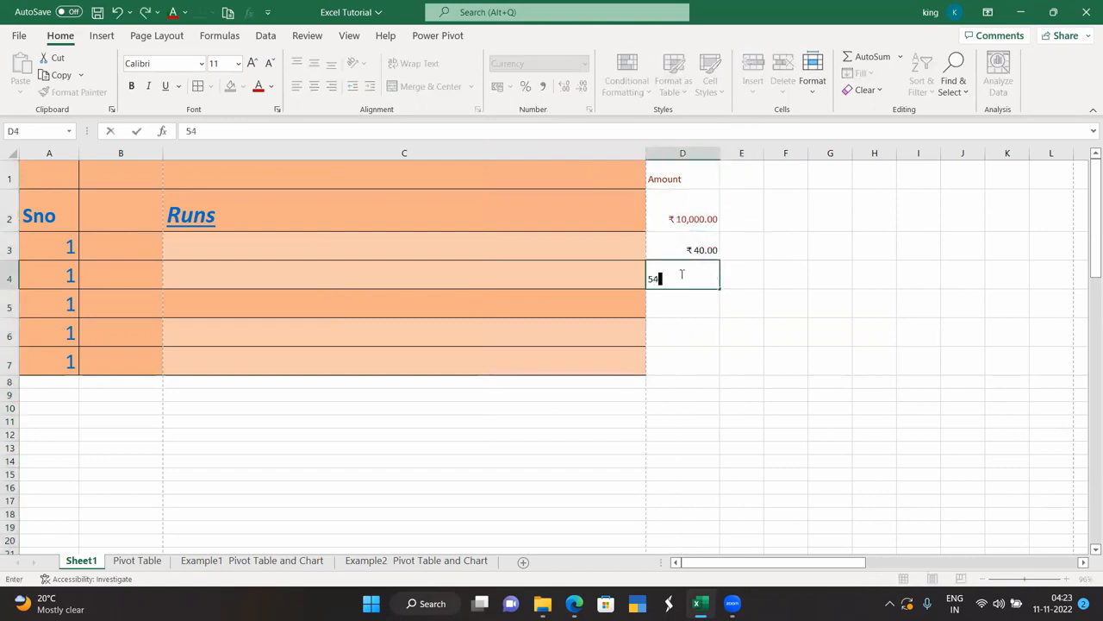
text(54)
key(Return)
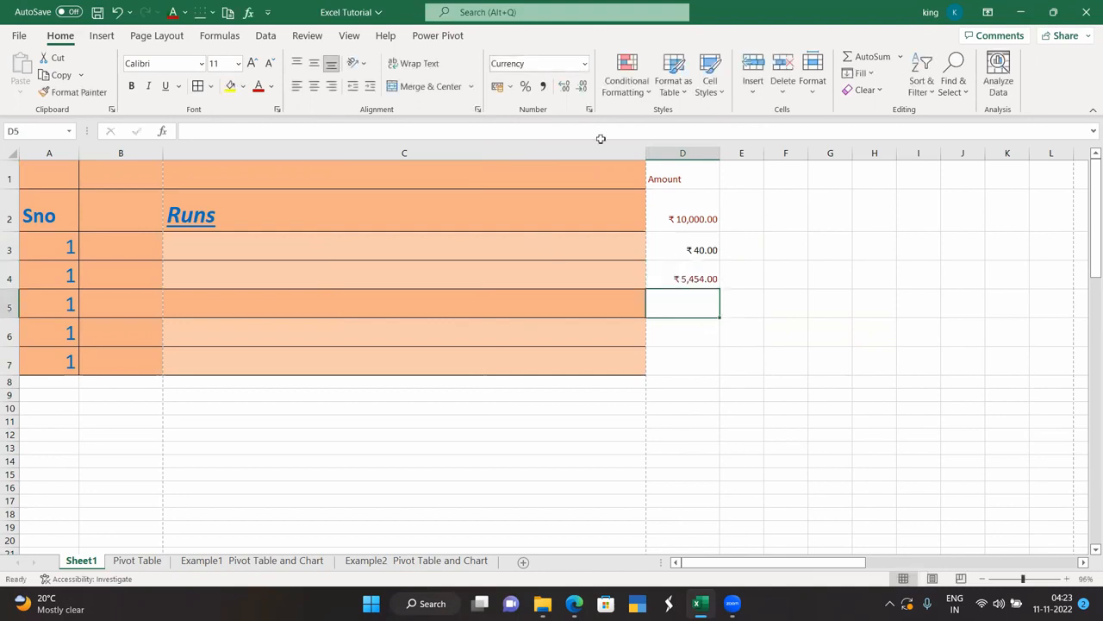
- Examine the conditional formatting options for highlight cells rules, top/bottom rules and data bars
click(635, 99)
mouse_move(658, 126)
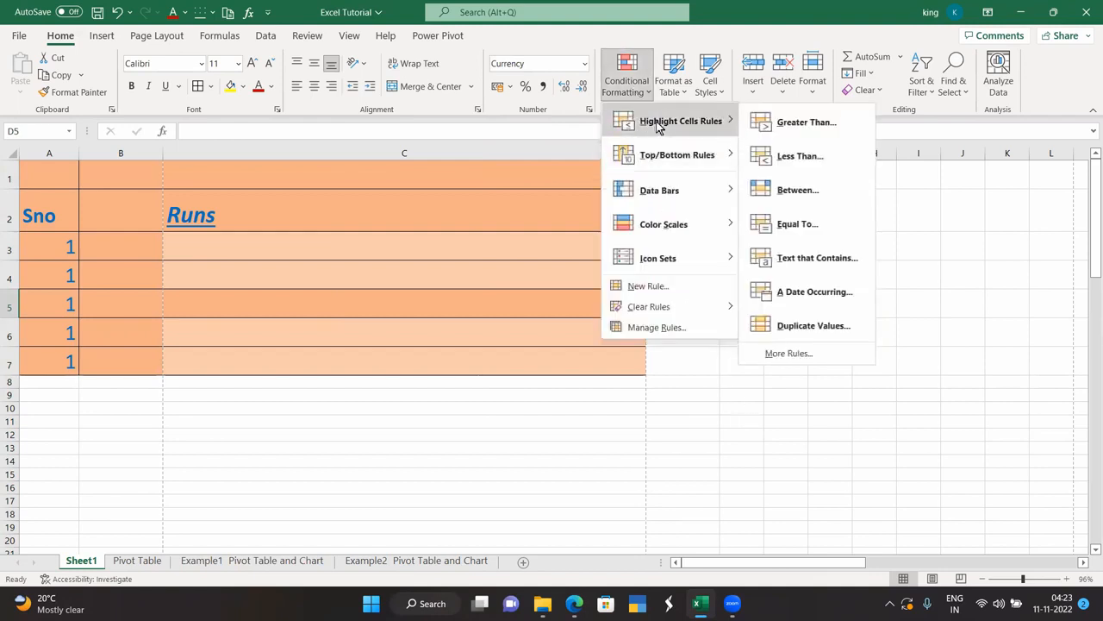
mouse_move(662, 165)
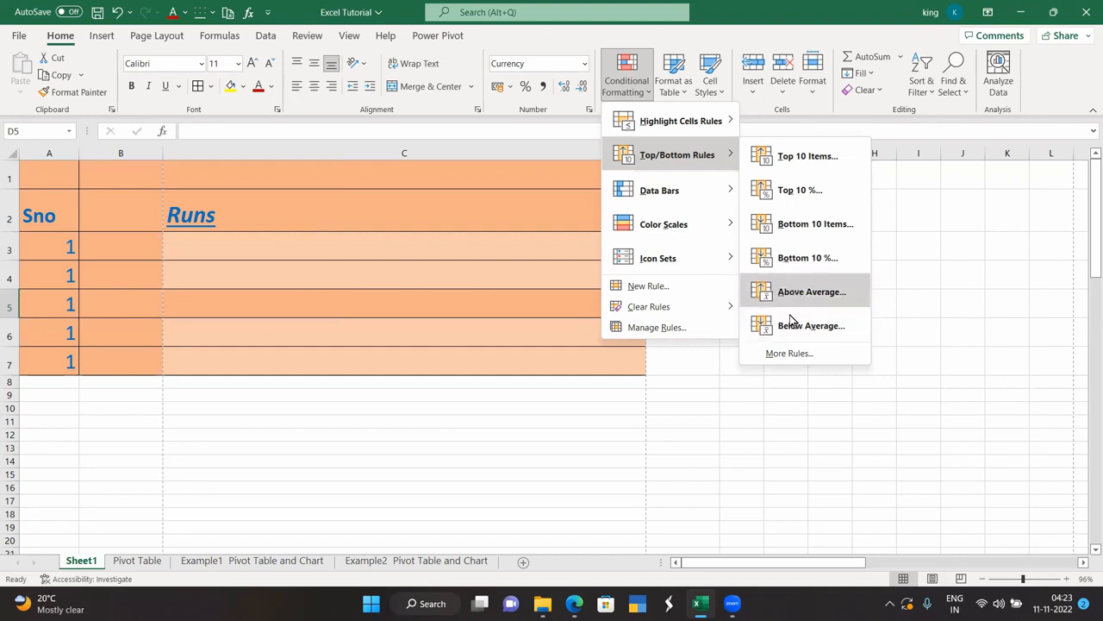
mouse_move(664, 200)
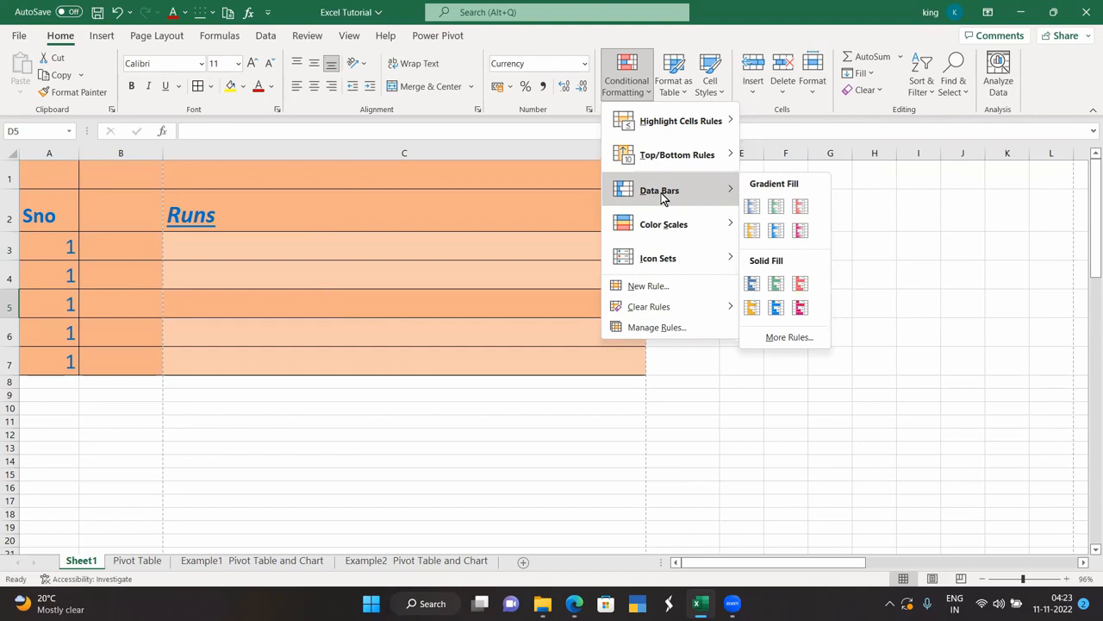
click(695, 414)
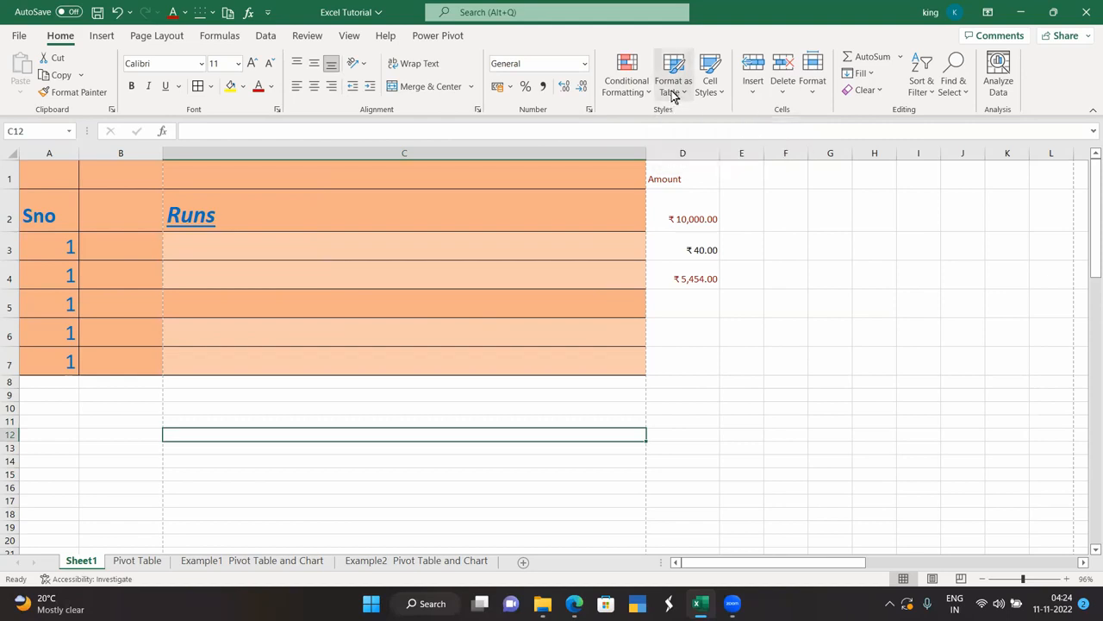
- Format the range A1:C7 as a table with a black gridded Light style, leaving the headers option off
drag(48, 185, 475, 354)
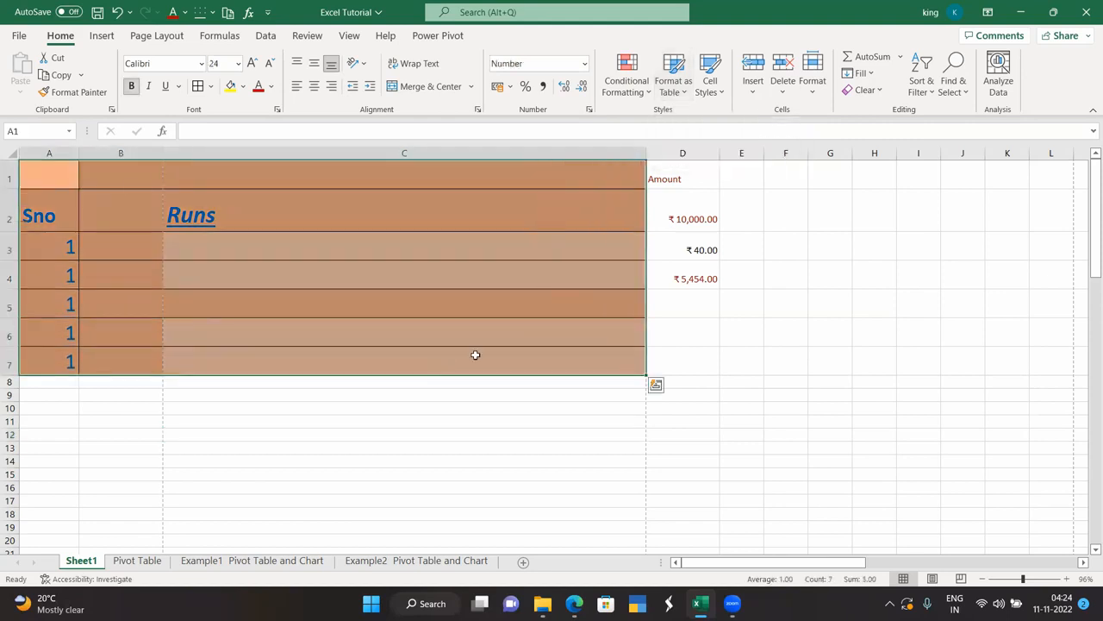
click(672, 78)
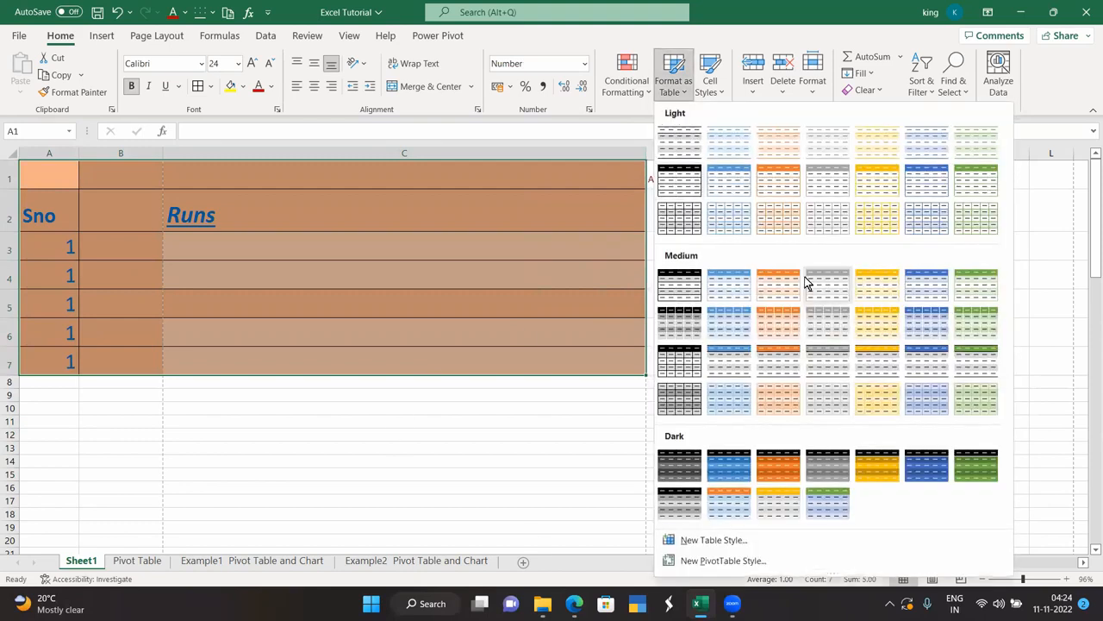
click(689, 213)
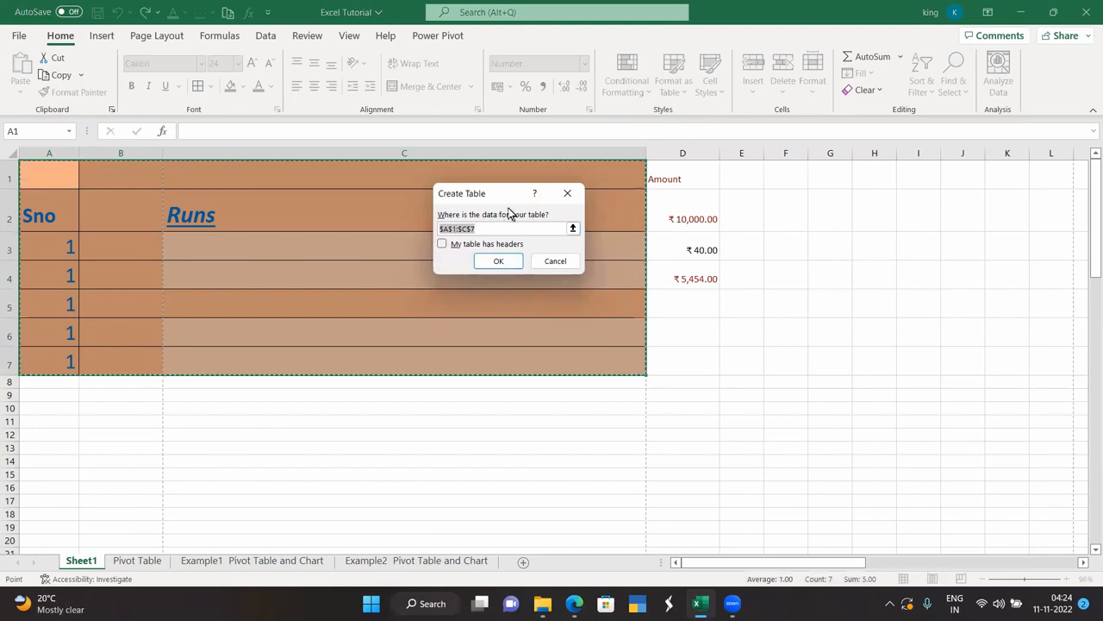
click(501, 263)
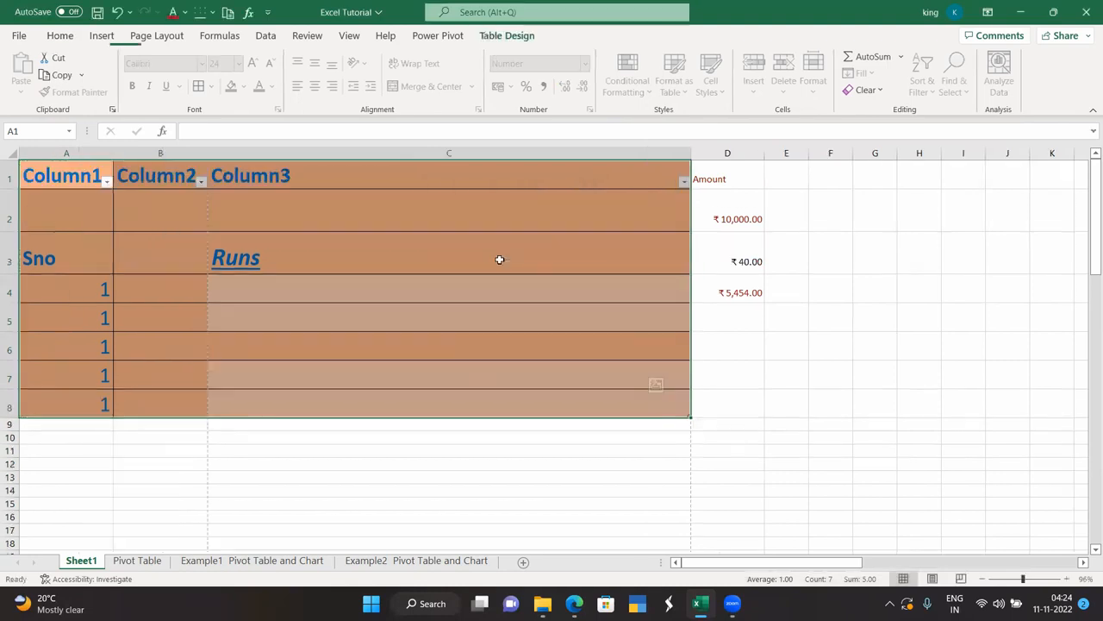
click(416, 453)
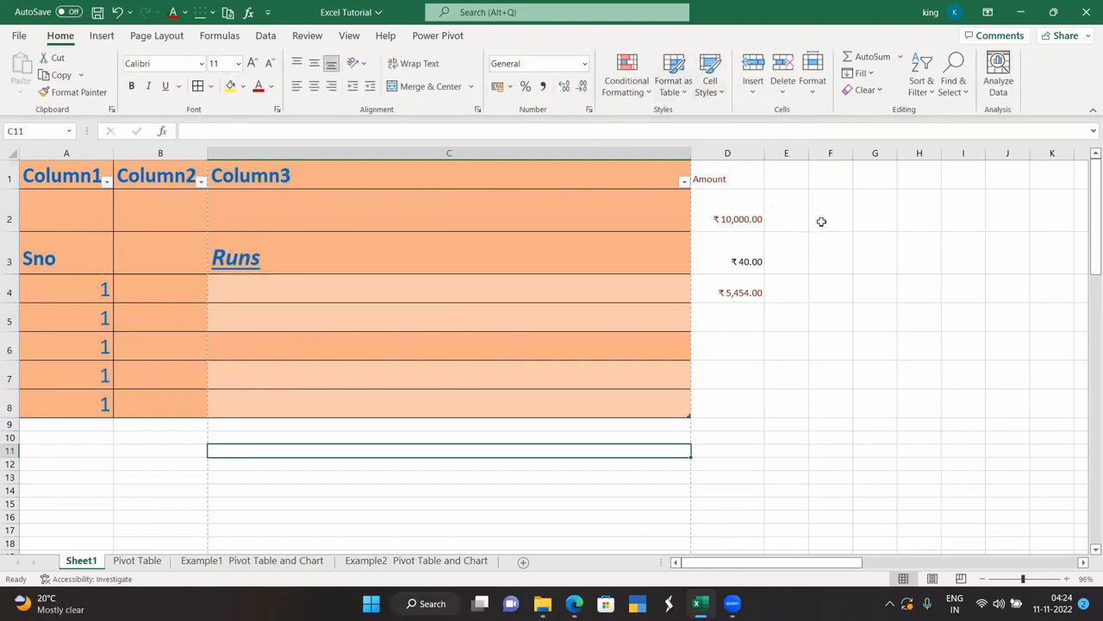
- Apply the Accent4 cell style to cell E1
click(794, 180)
click(709, 78)
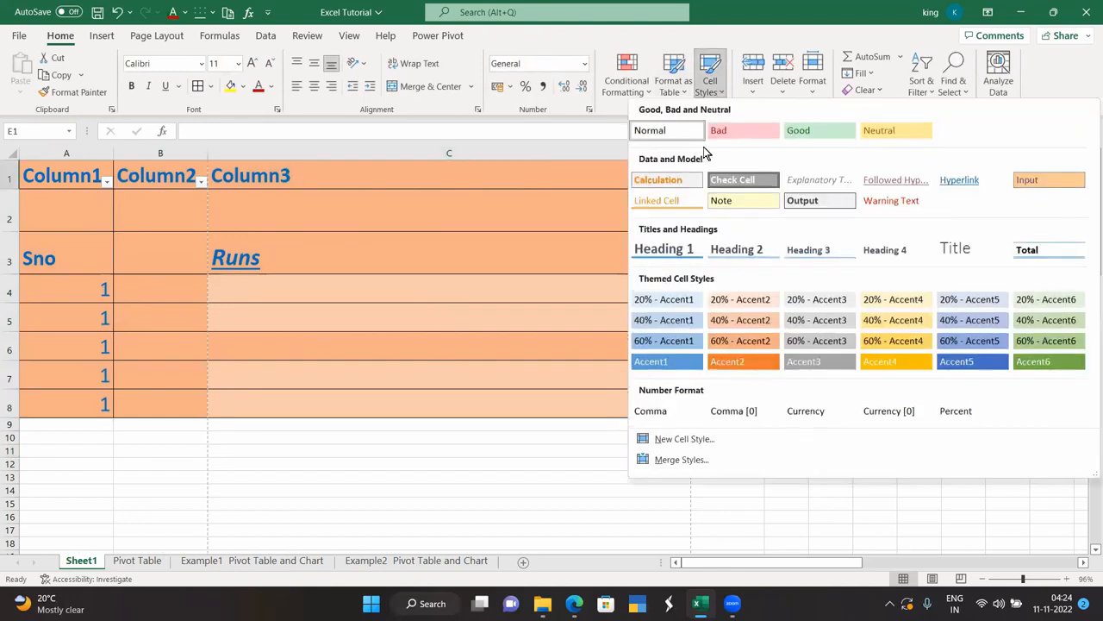
click(904, 361)
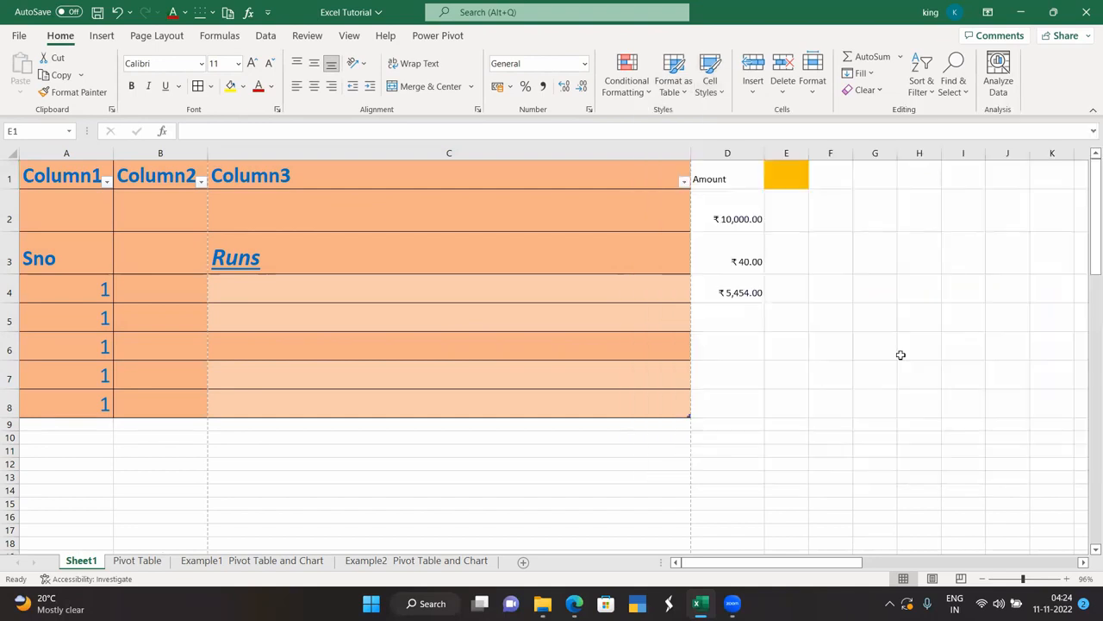
- Apply the Accent2 cell style to cell G2
click(877, 214)
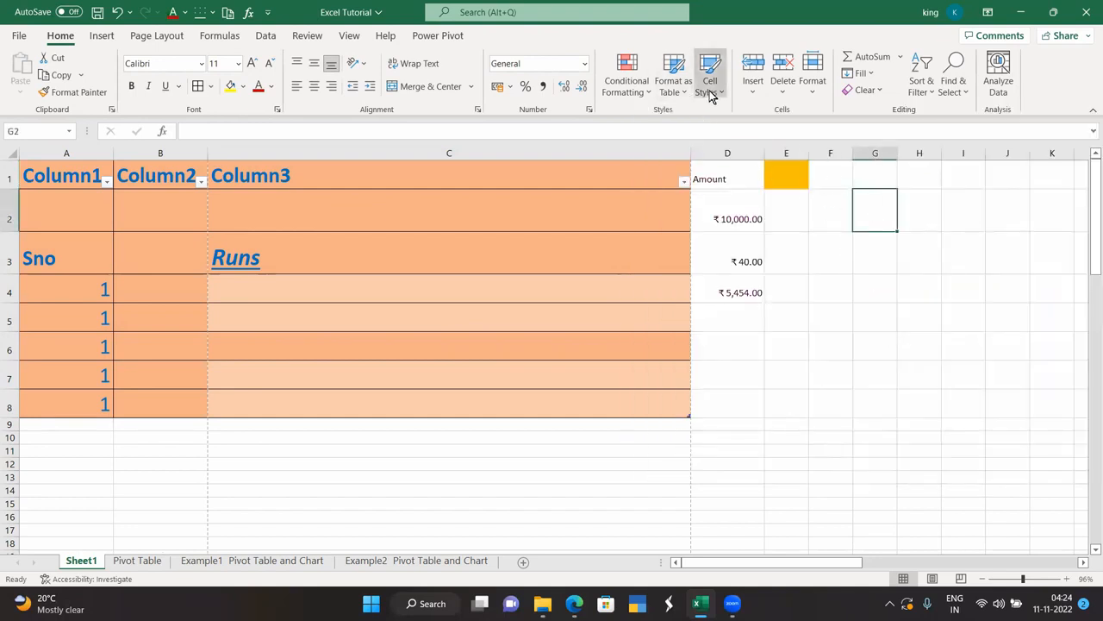
click(709, 76)
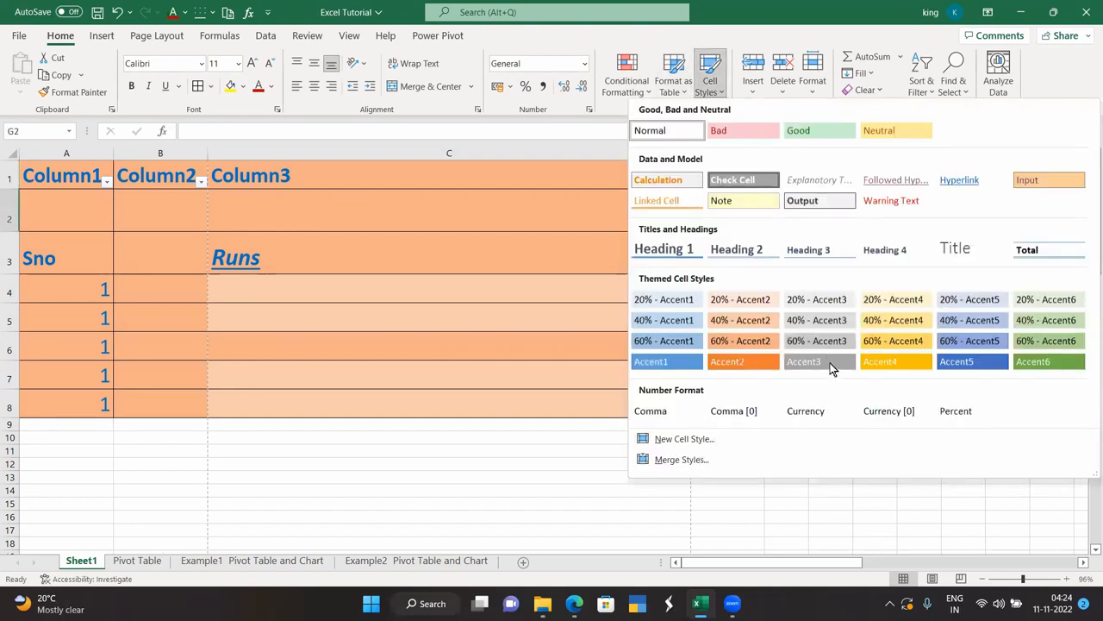
click(772, 361)
click(869, 376)
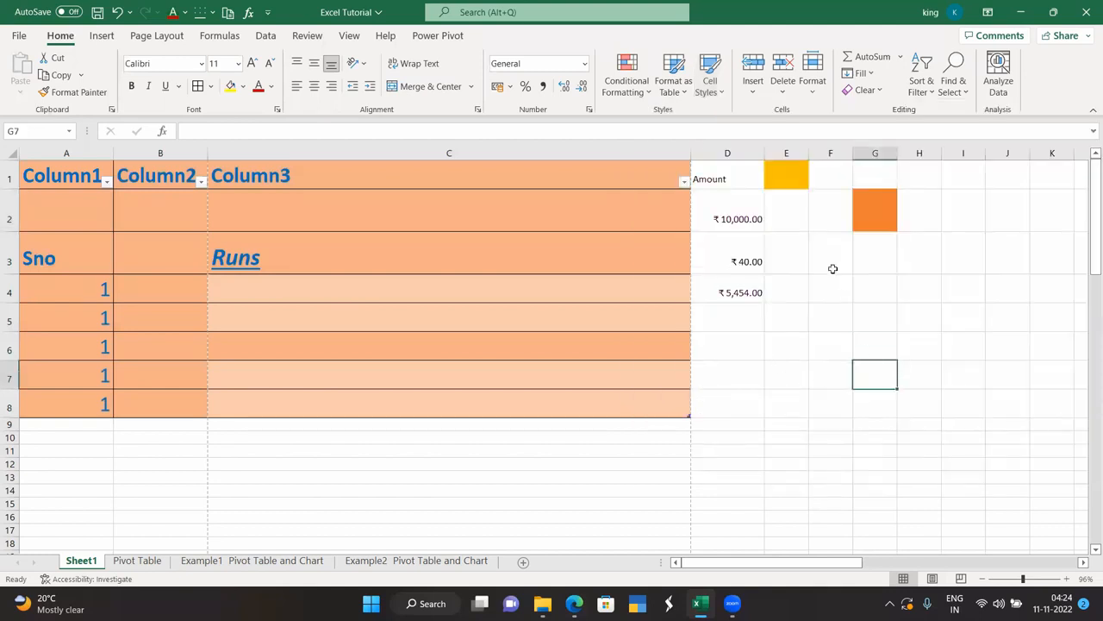
- Insert an entire row above the ₹ 10,000.00 amount in cell D2
click(753, 82)
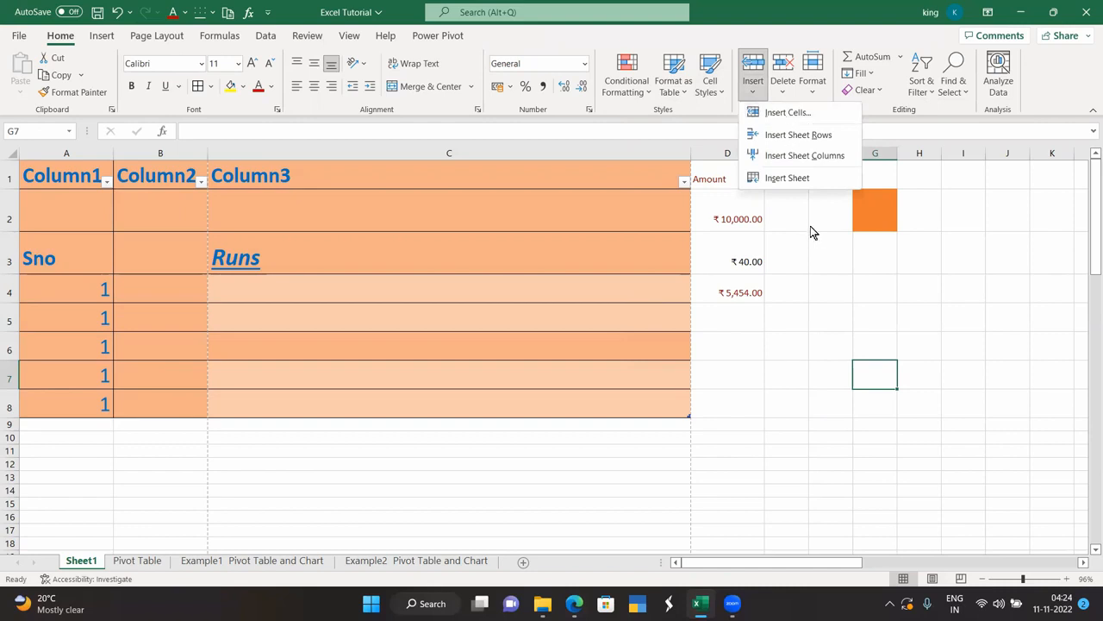
click(712, 213)
click(710, 209)
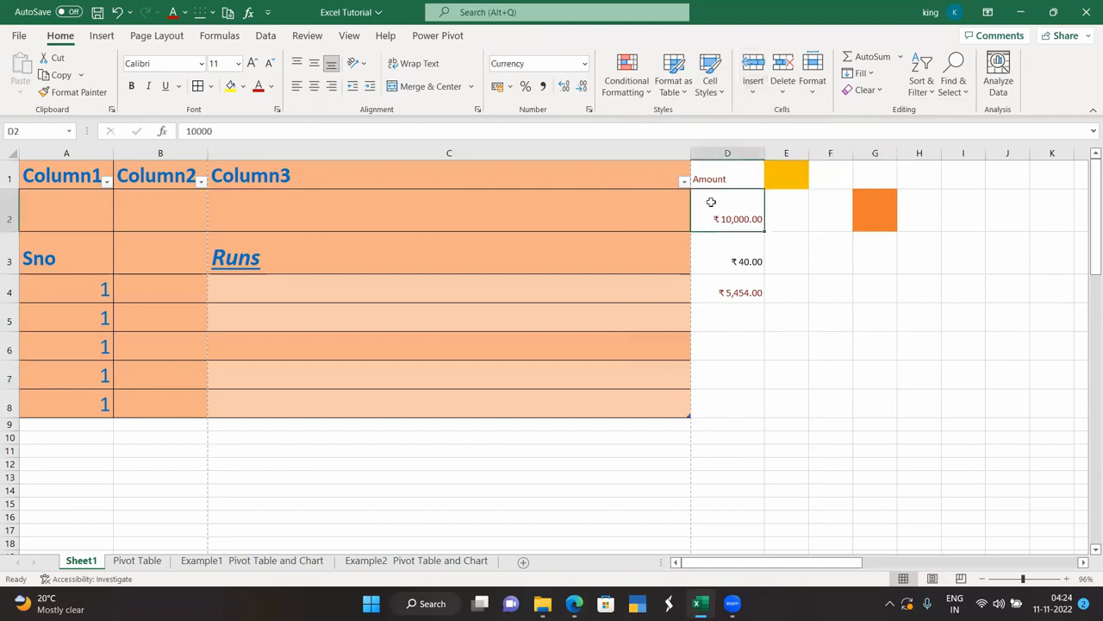
click(753, 93)
click(772, 111)
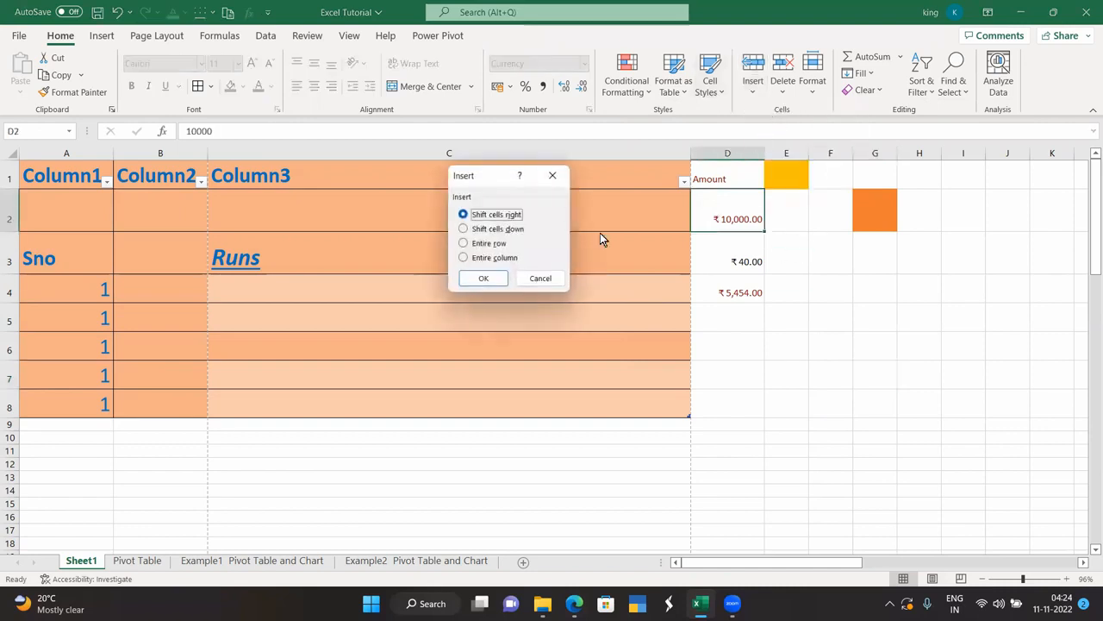
click(497, 243)
click(485, 278)
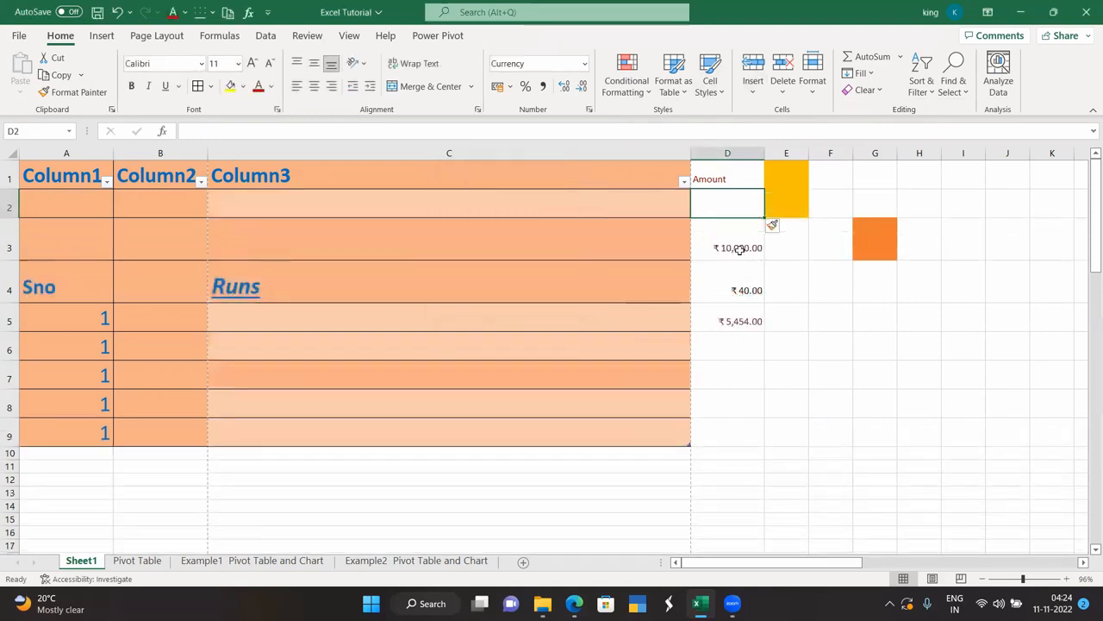
- Review the available options for inserting and deleting cells, sheet rows, sheet columns and sheets
click(753, 91)
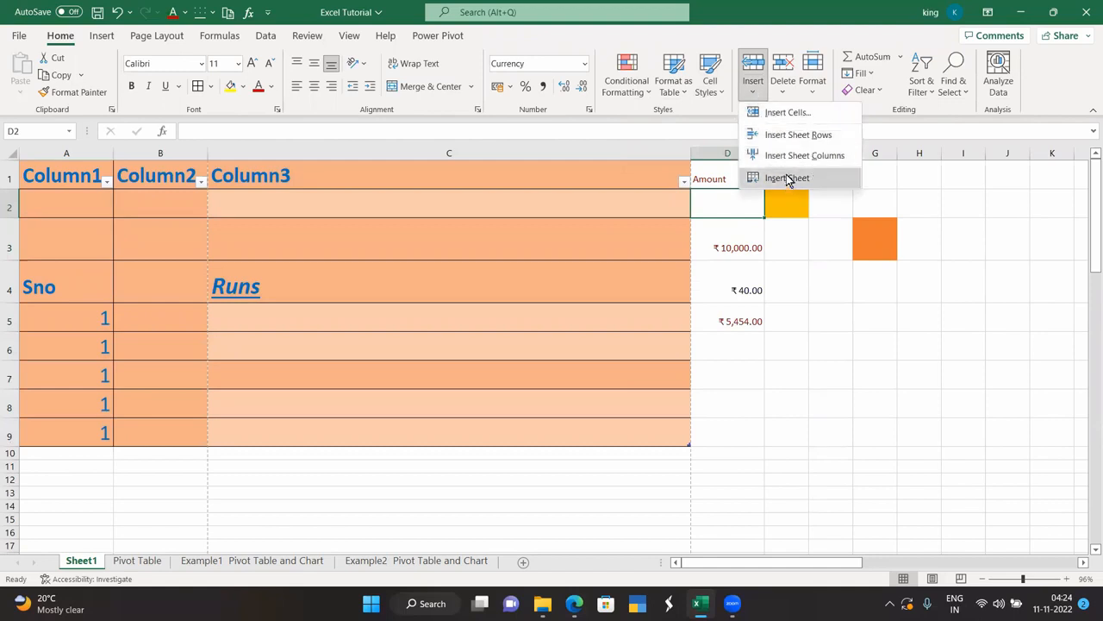
click(793, 285)
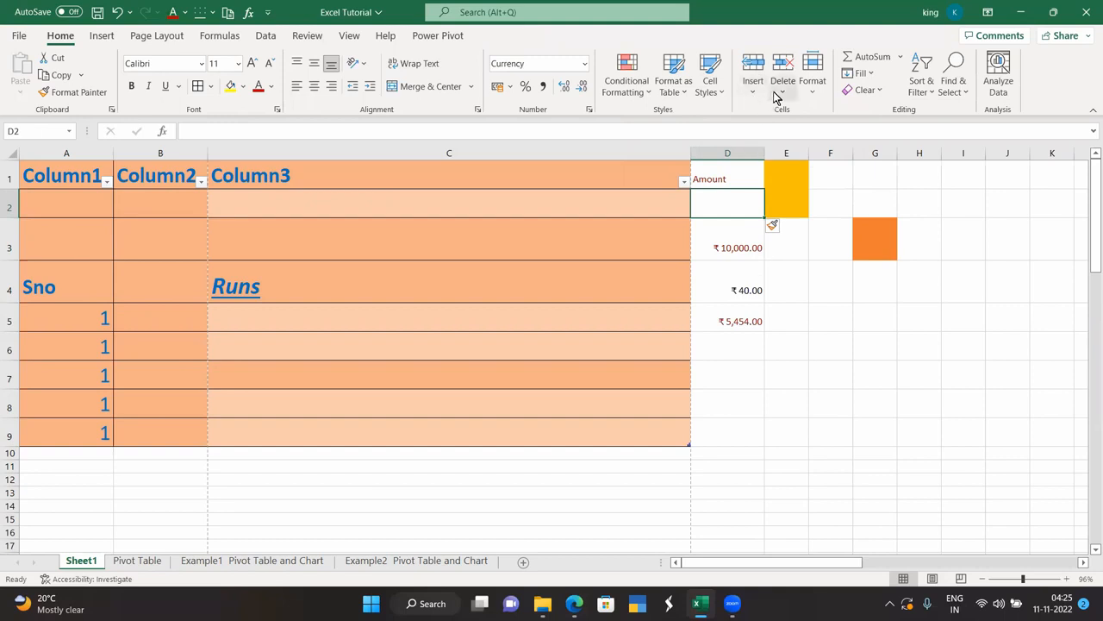
click(775, 95)
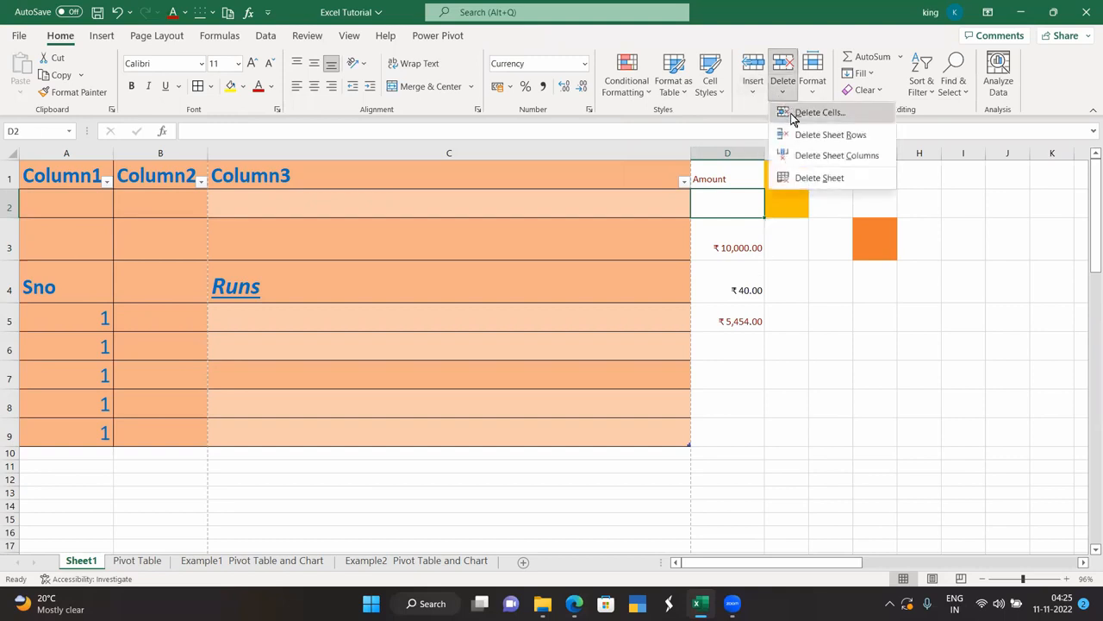
click(783, 96)
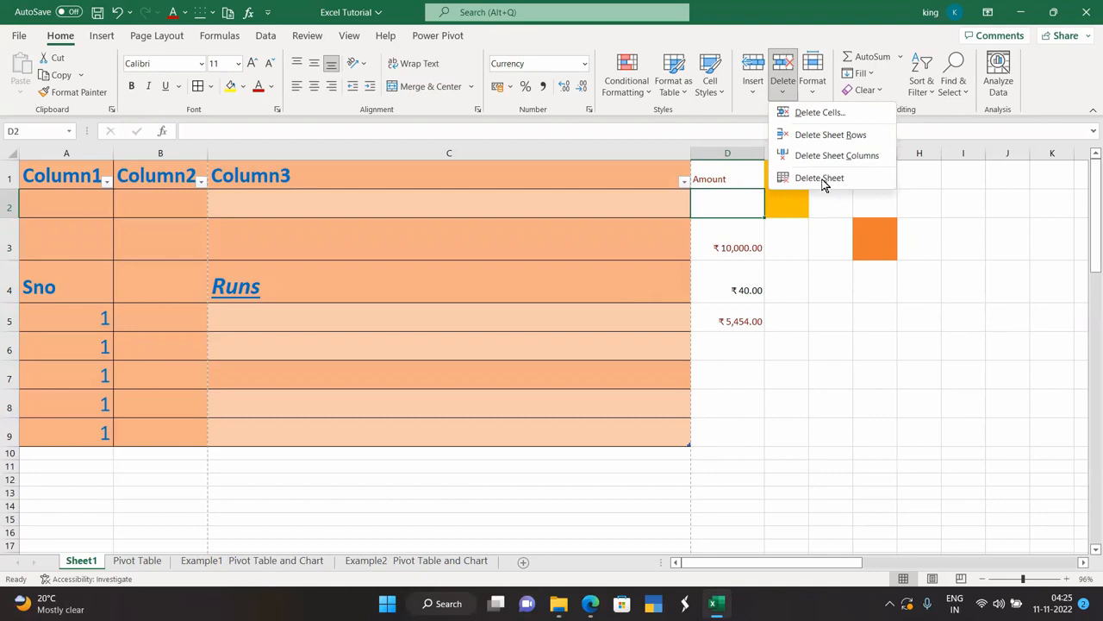
- Set the height of row 2 to 25
click(812, 272)
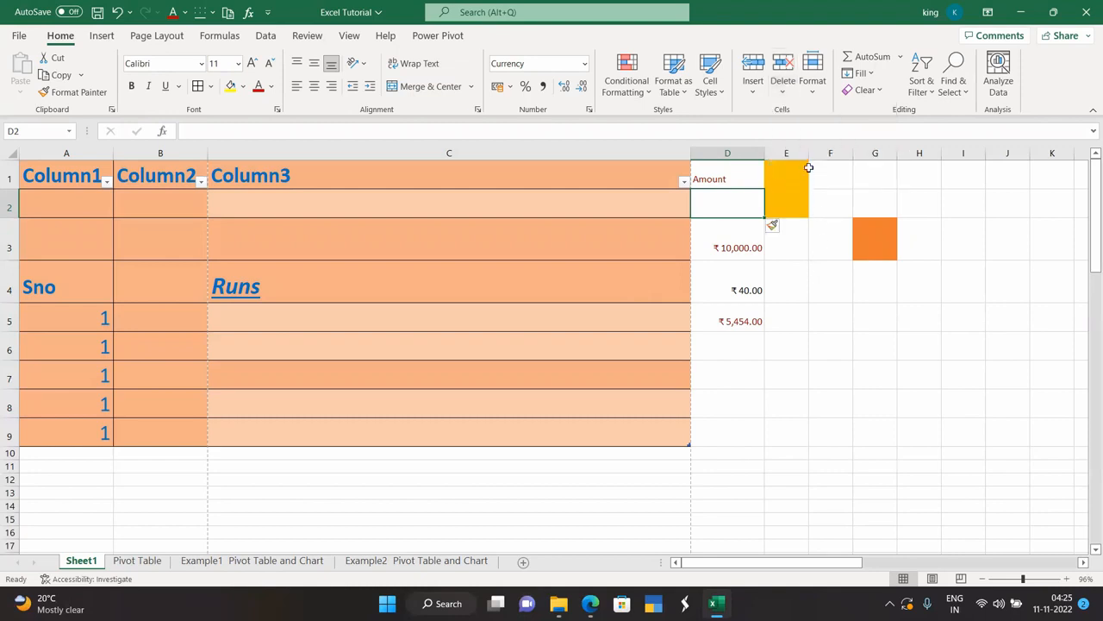
click(811, 86)
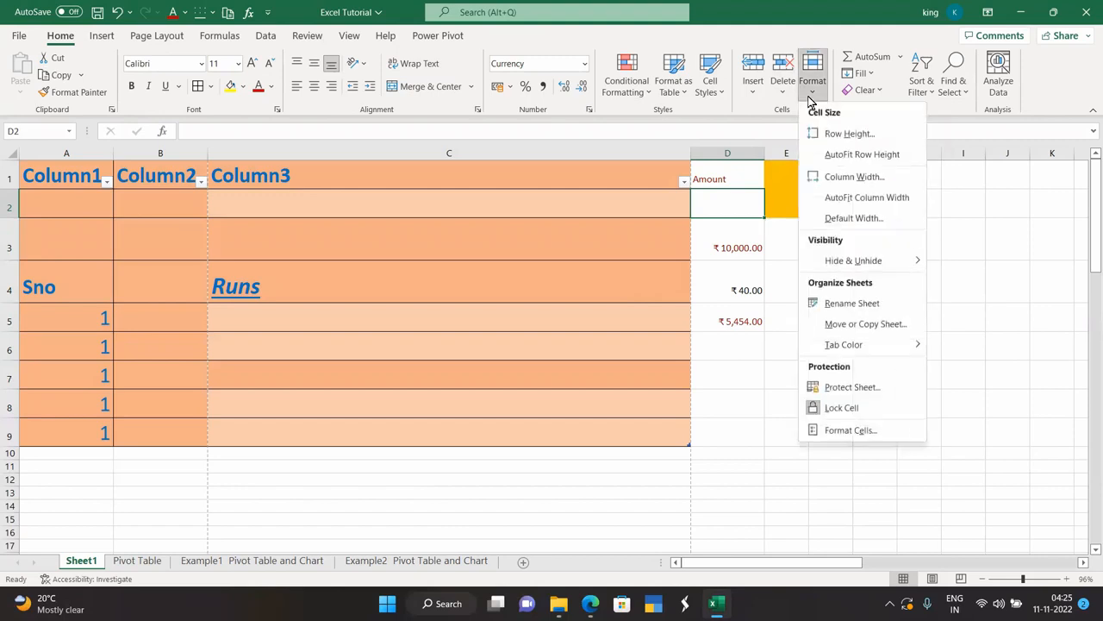
click(841, 136)
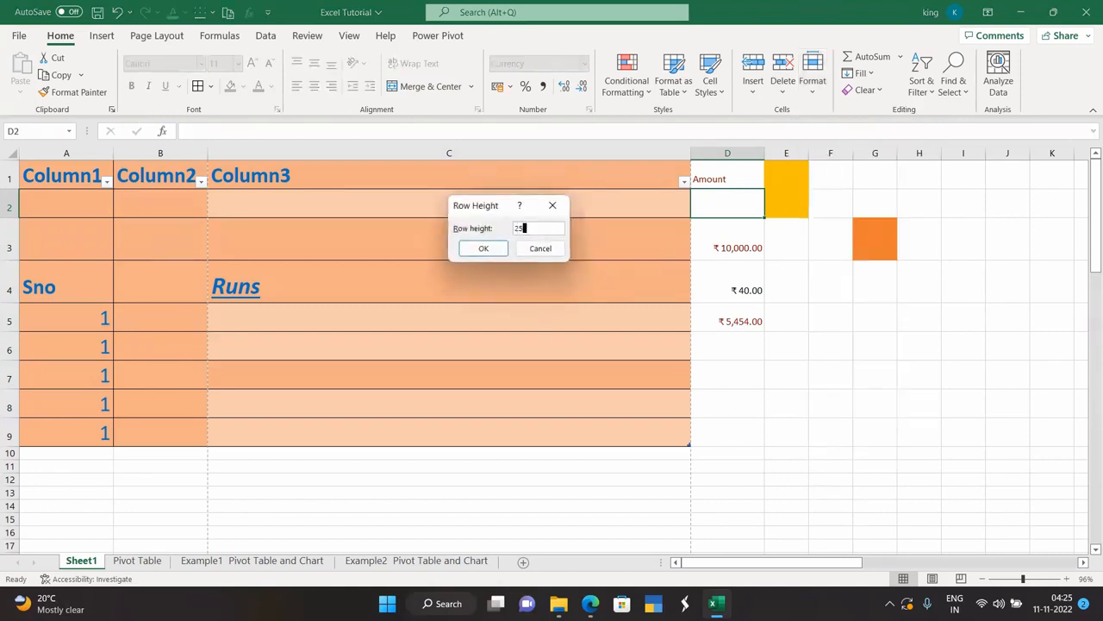
key(Return)
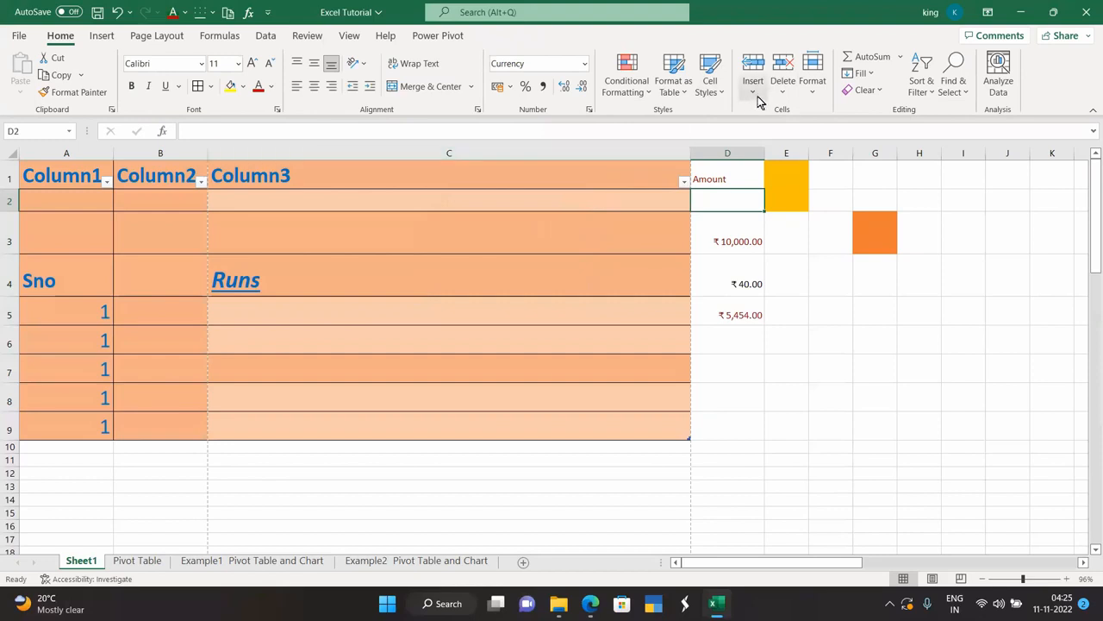
- Reduce the height of row 2 to 10
click(813, 86)
click(832, 135)
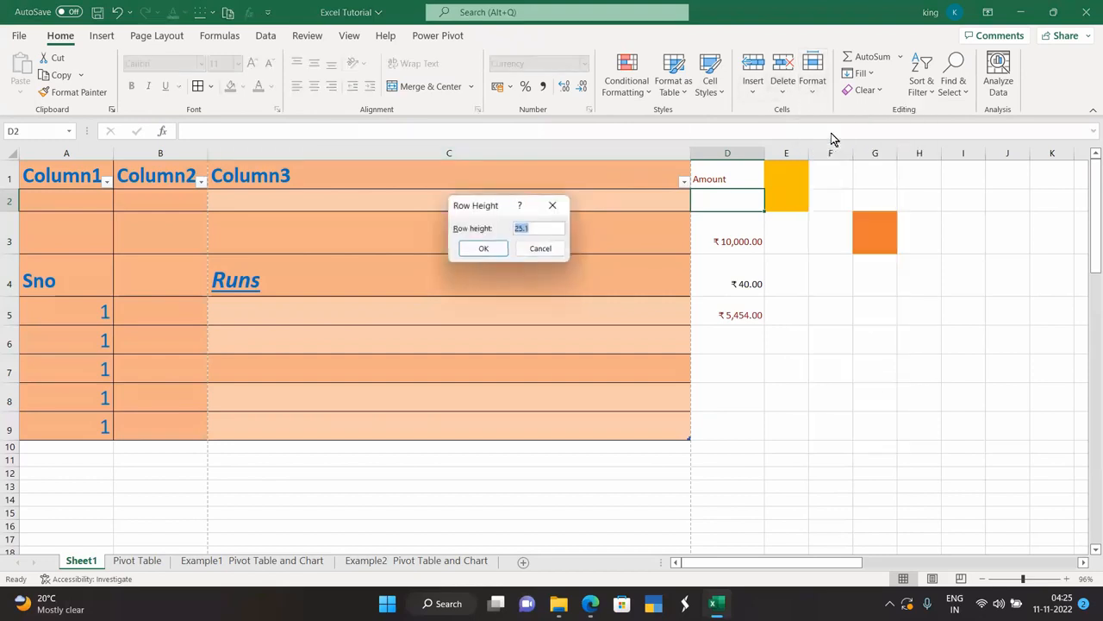
text(10)
key(Return)
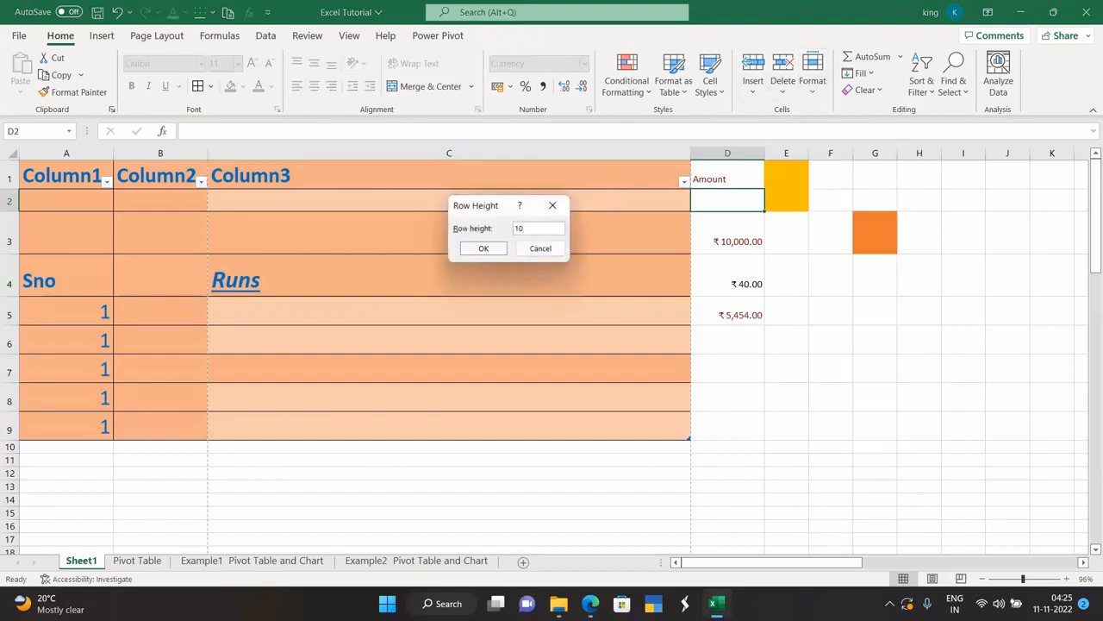
- Select all the table's data rows below the header and set their row height to 15
click(490, 365)
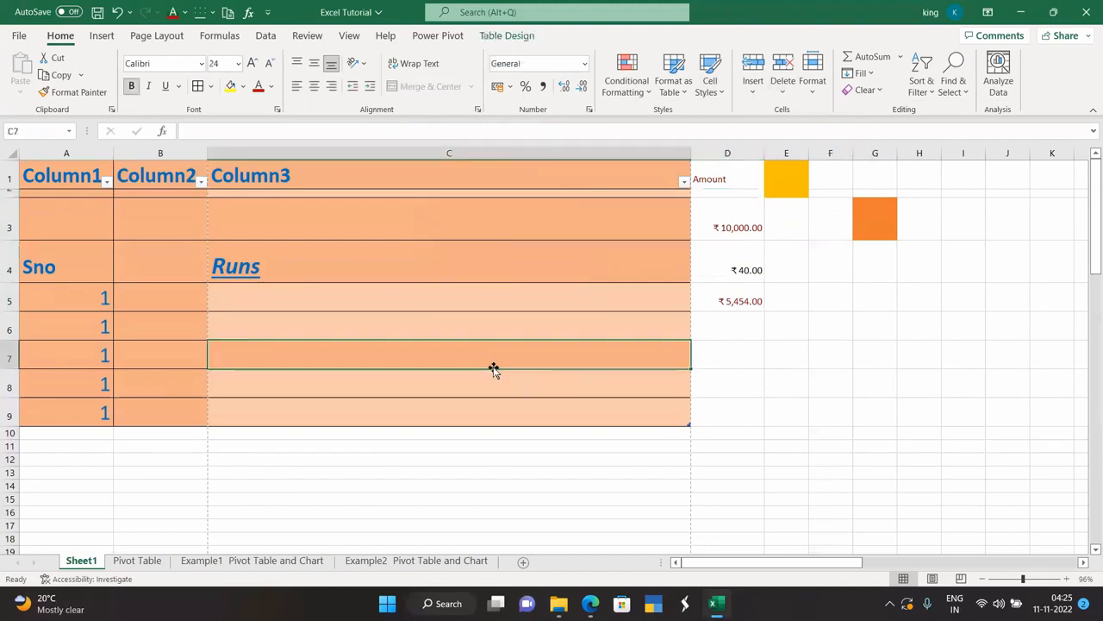
key(ctrl+a)
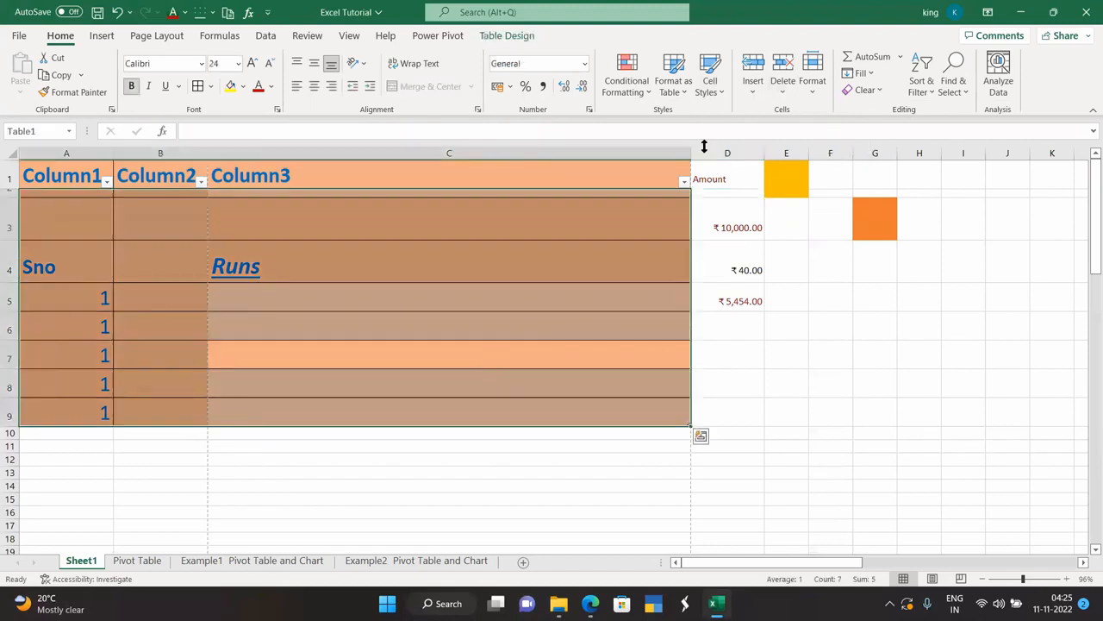
click(813, 86)
click(829, 131)
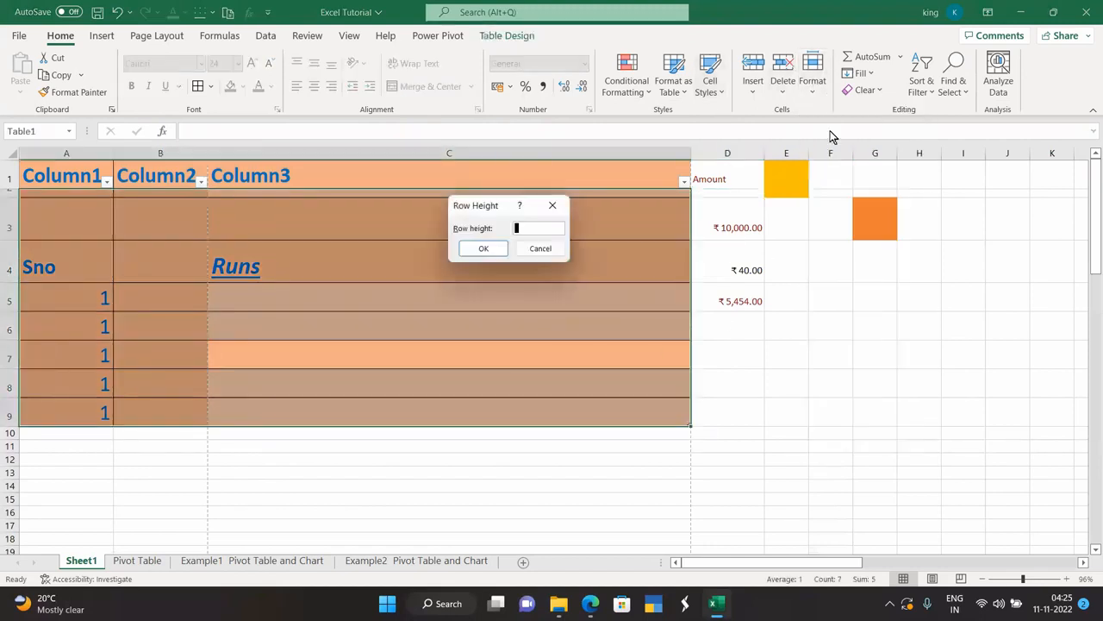
text(15)
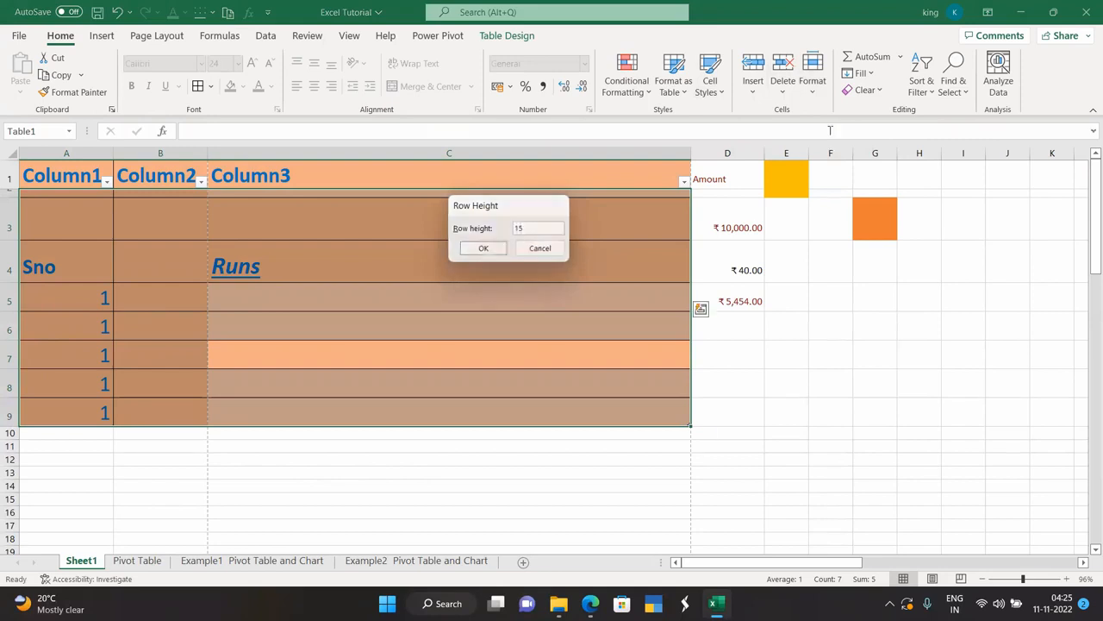
key(Return)
- Increase the row height of the table's data rows in two stages, ending at 35
click(819, 91)
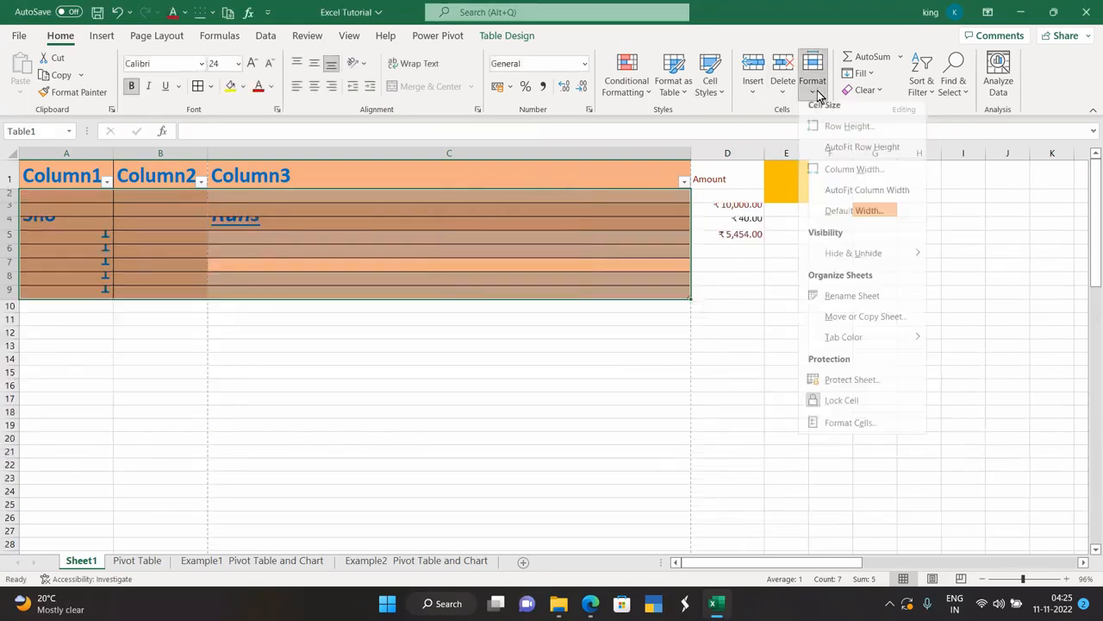
click(834, 134)
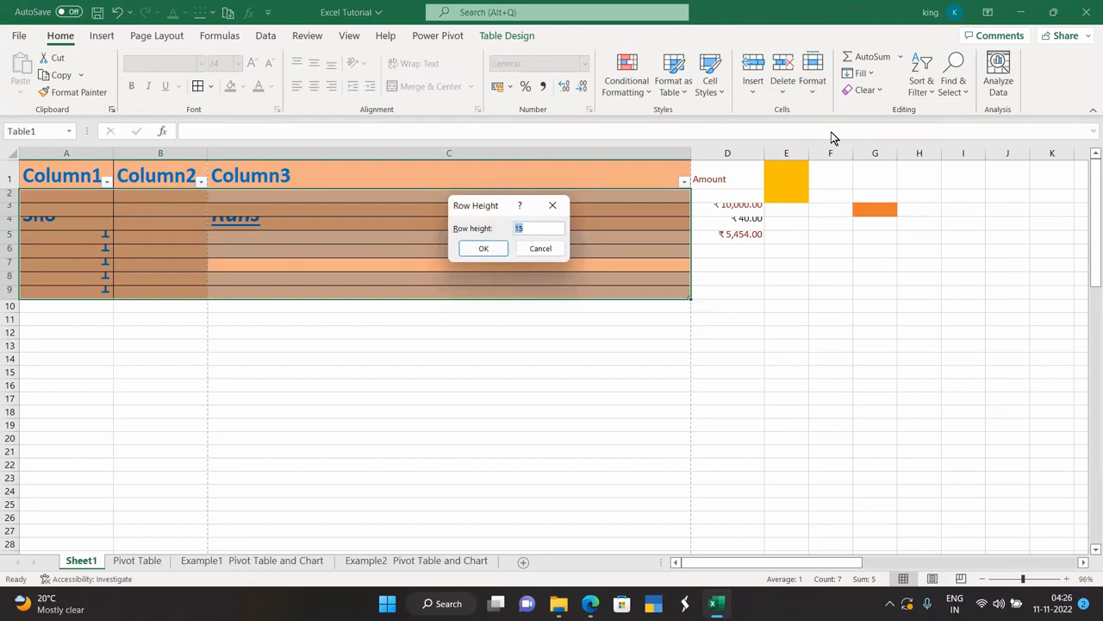
key(Return)
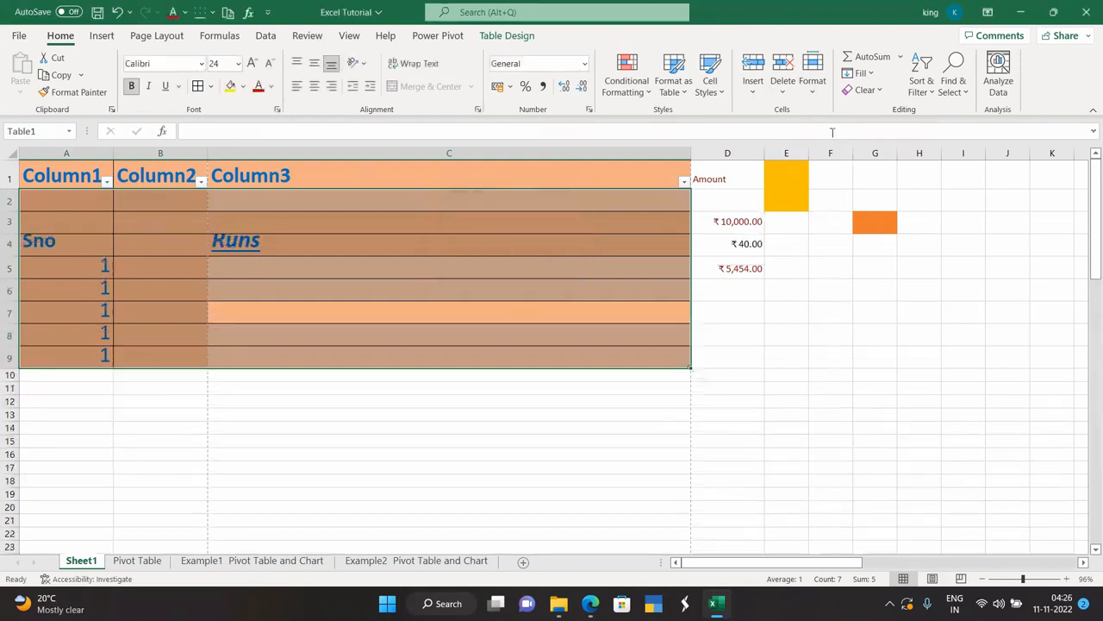
click(817, 97)
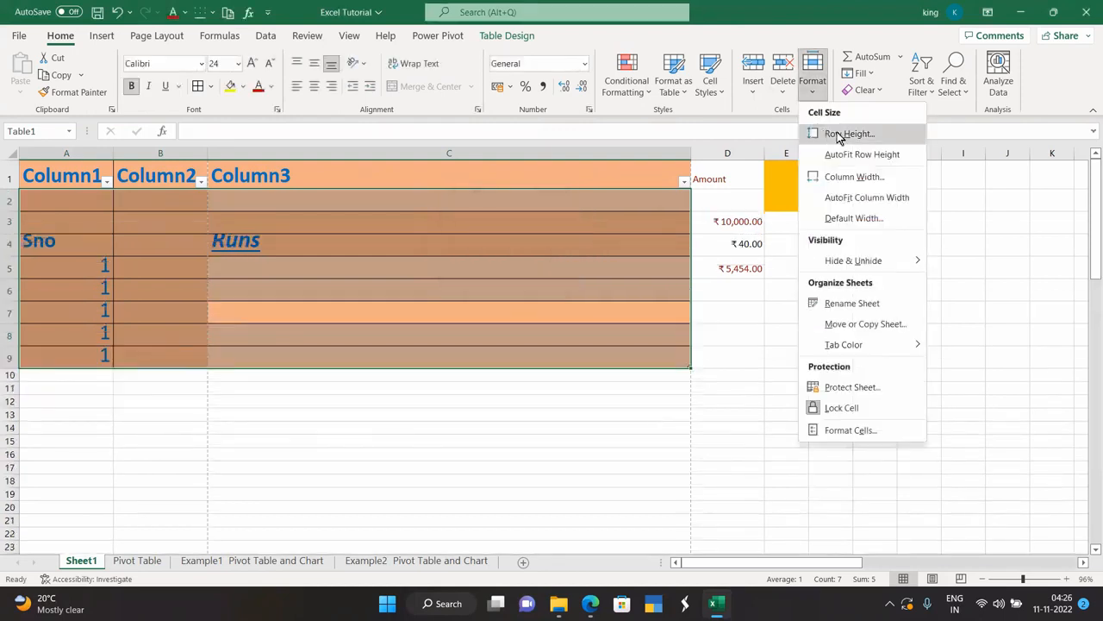
click(837, 133)
text(35)
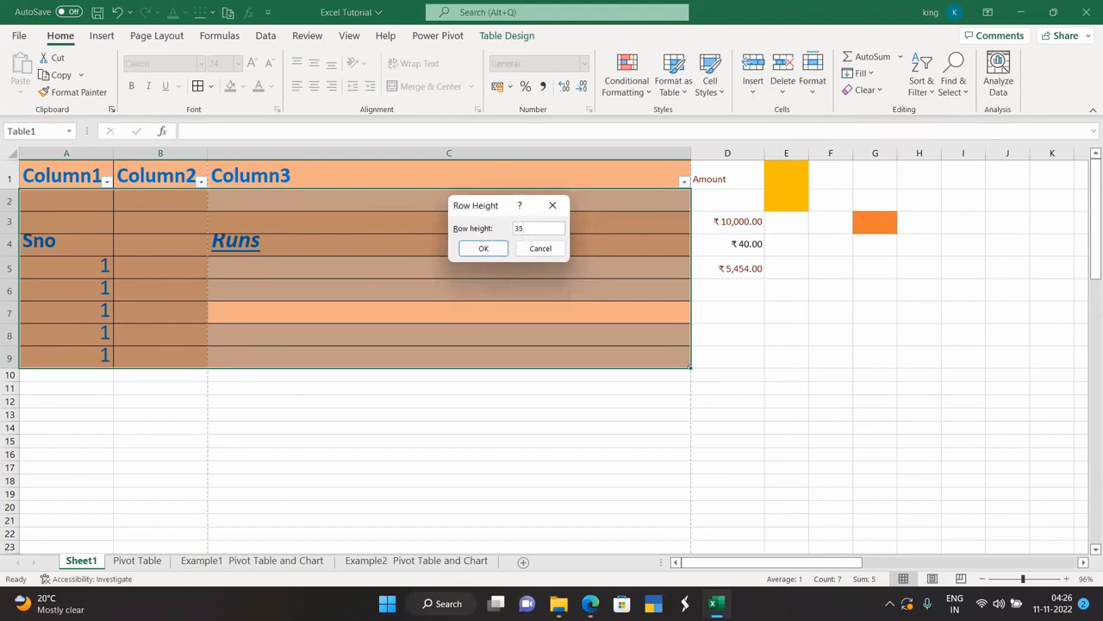
click(483, 249)
click(828, 277)
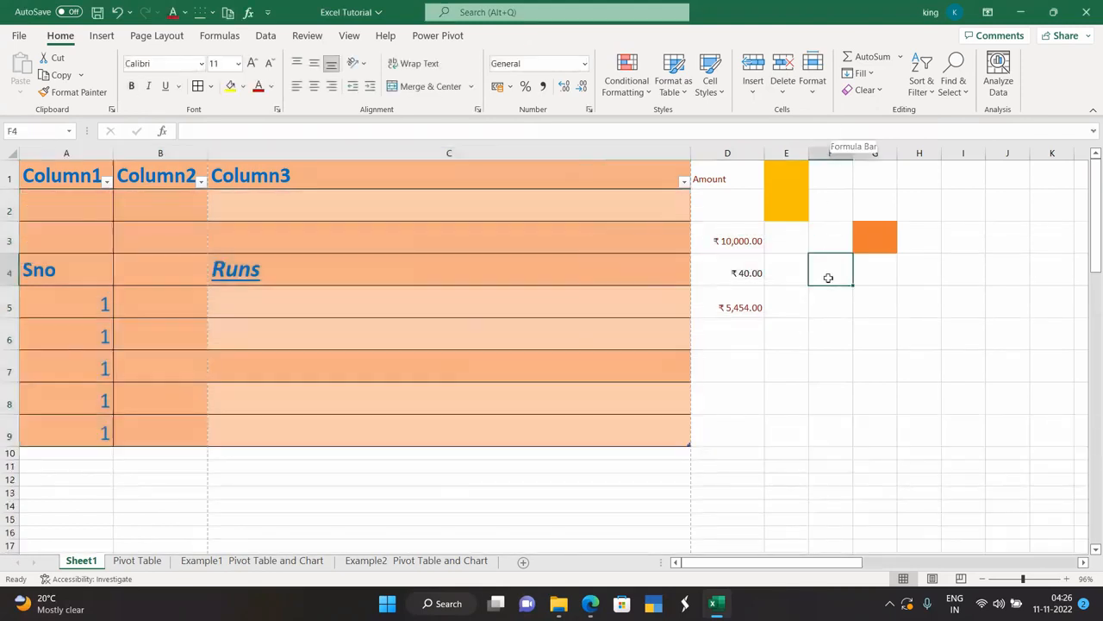
- AutoFit the row heights and column widths of the whole table, header row included, across A1:C9
click(813, 82)
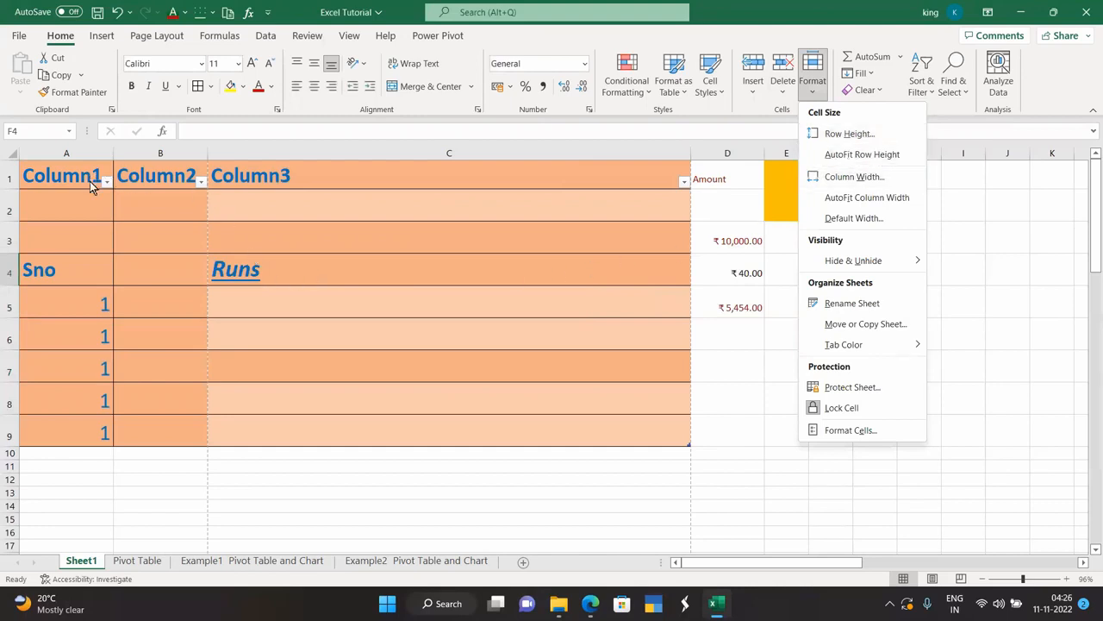
click(529, 273)
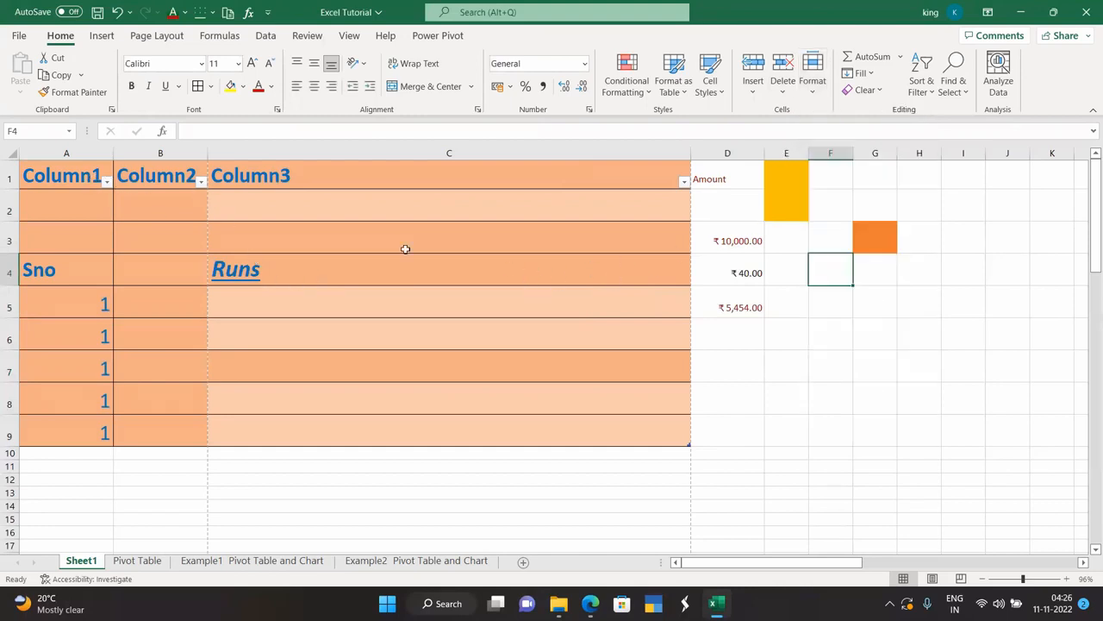
mouse_move(67, 170)
mouse_down()
mouse_move(408, 281)
mouse_move(468, 443)
mouse_move(482, 435)
mouse_up()
click(813, 81)
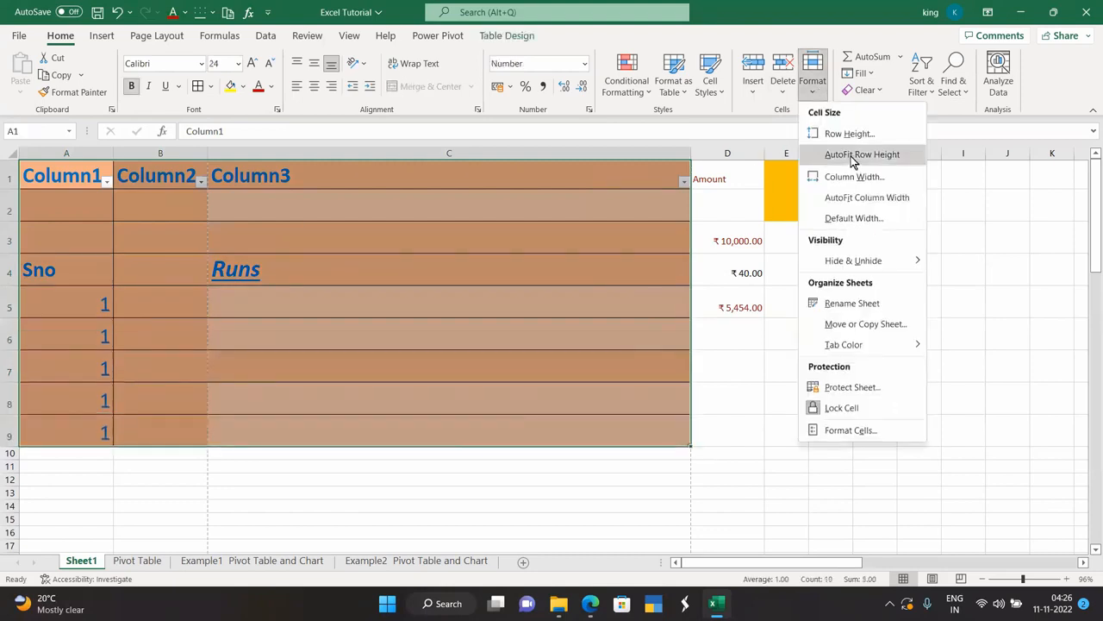
click(853, 156)
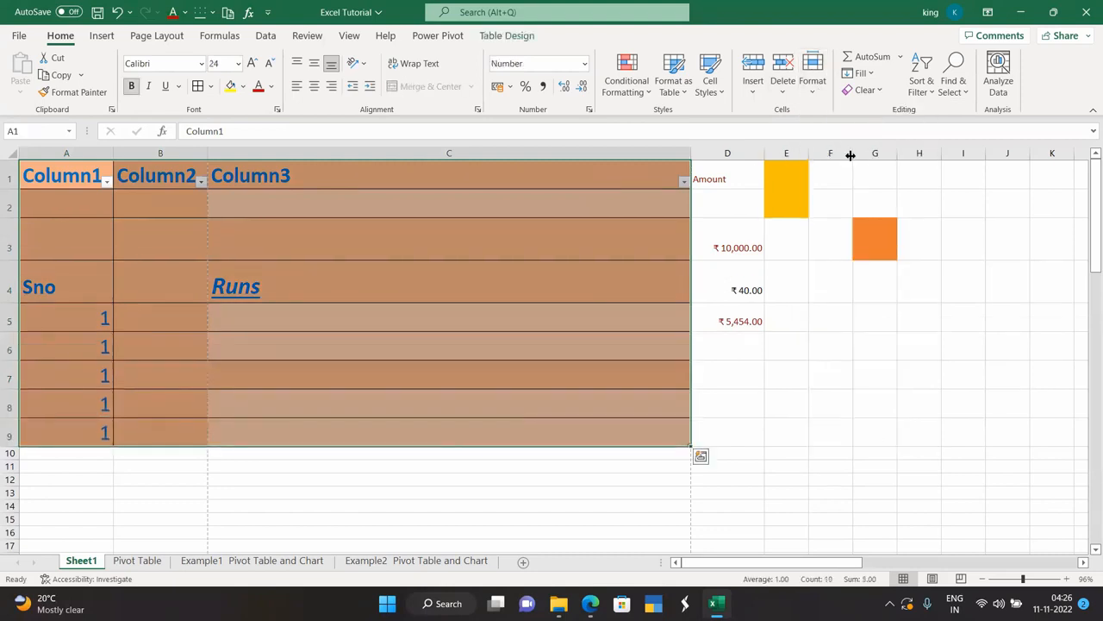
click(815, 86)
click(840, 158)
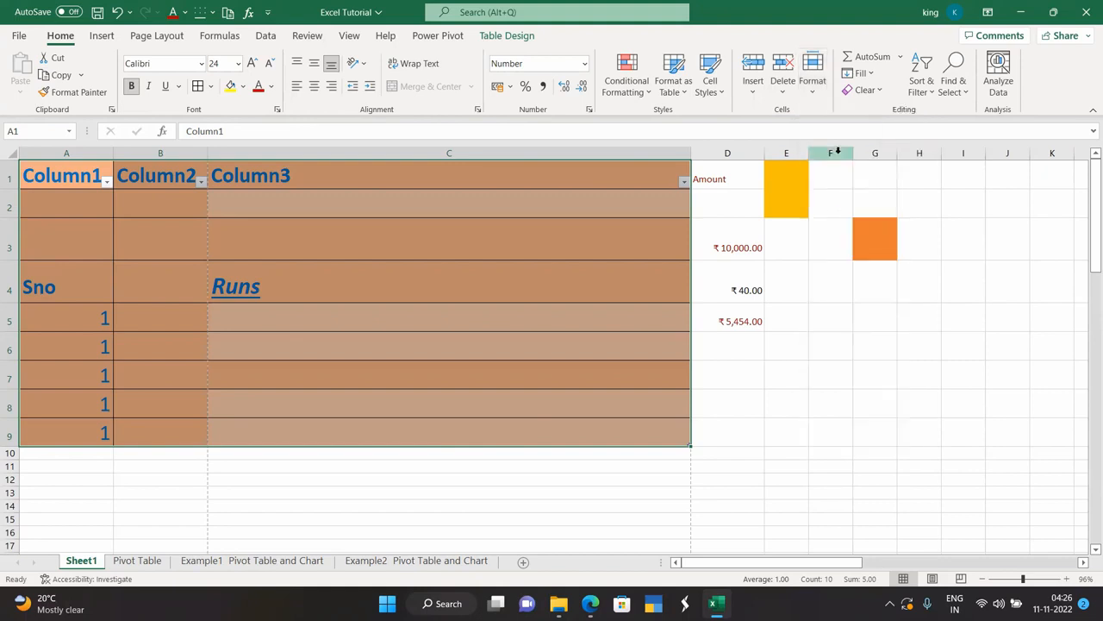
click(813, 82)
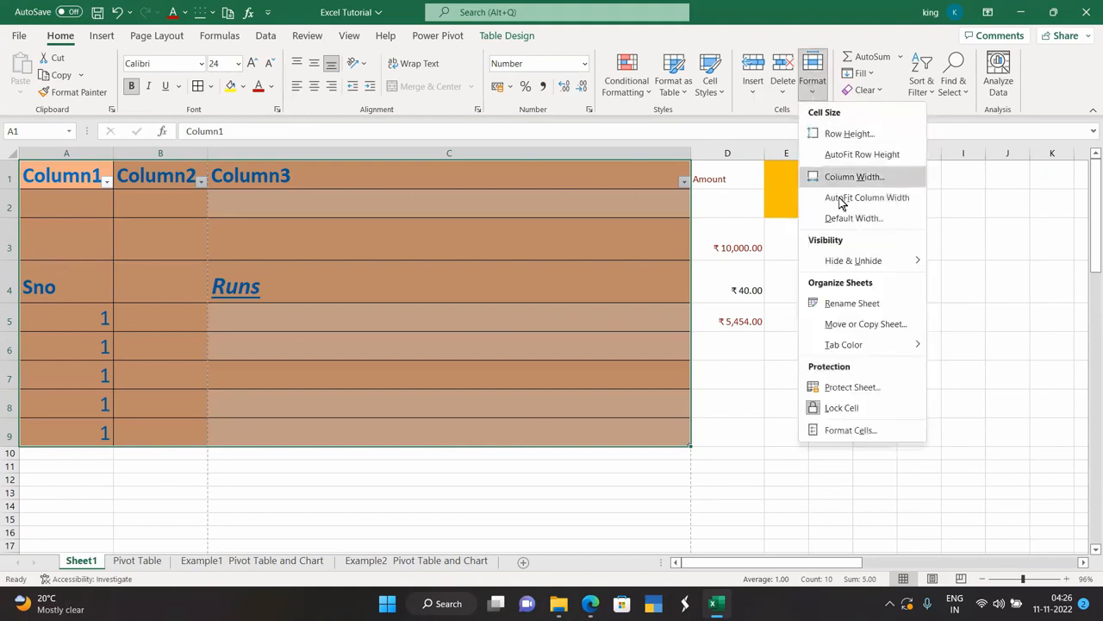
click(845, 199)
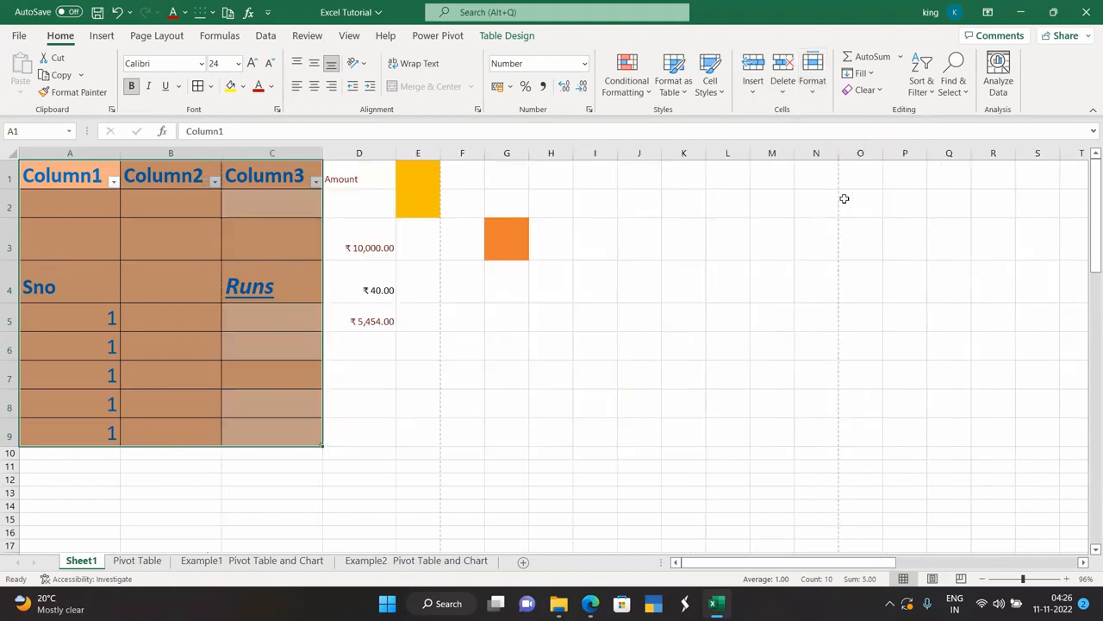
- Review the cell formatting options for default width, hiding and unhiding, sheet tab colour and protection
click(817, 100)
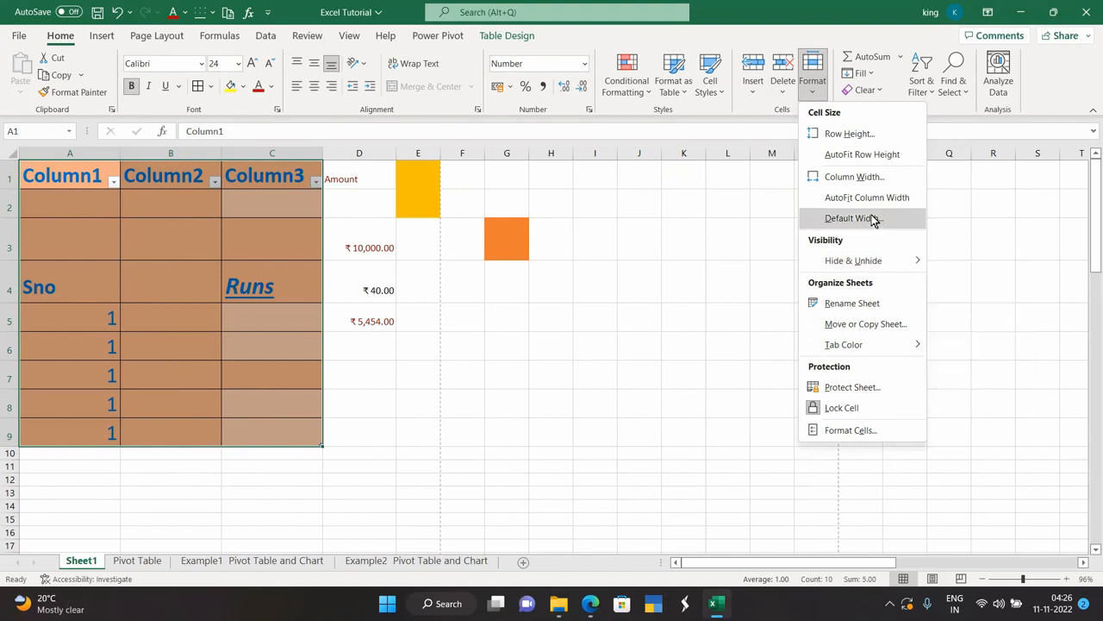
mouse_move(874, 263)
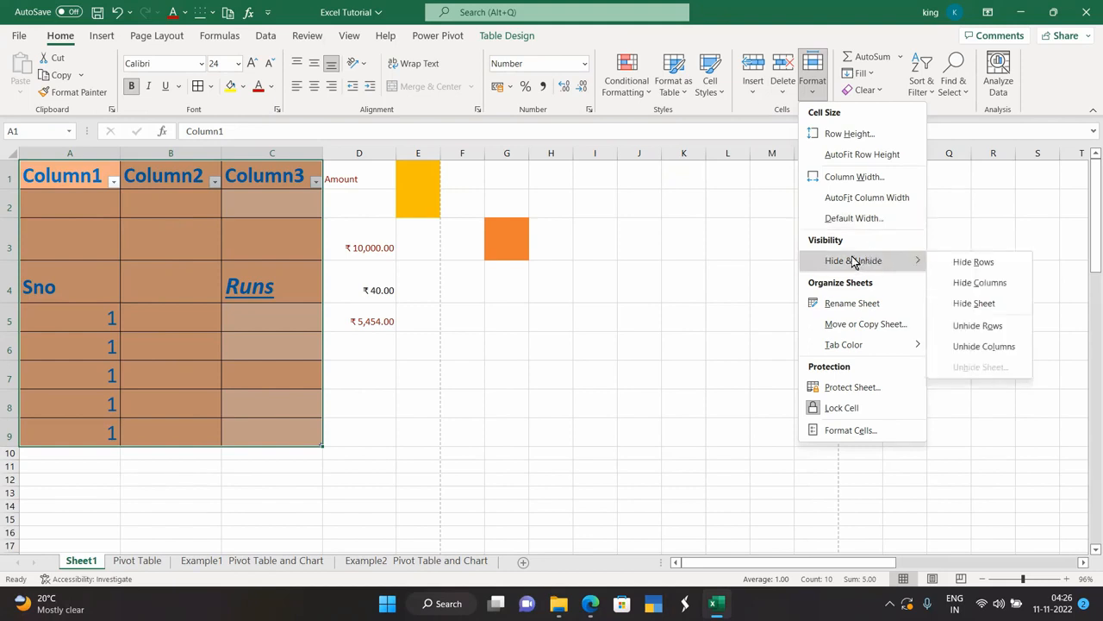
click(724, 287)
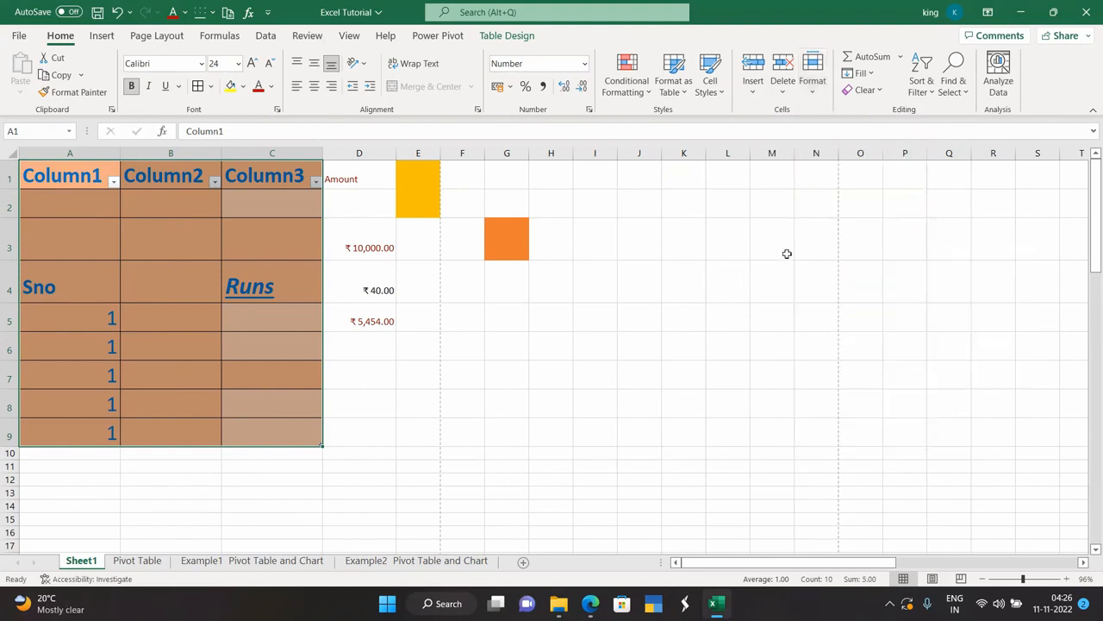
click(813, 86)
mouse_move(852, 267)
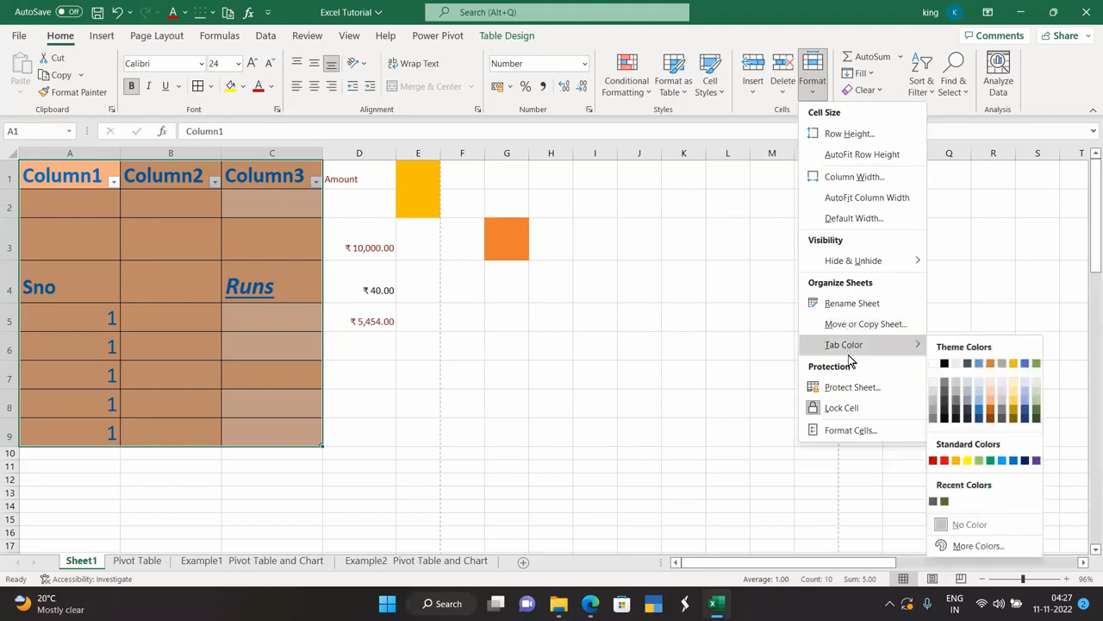
click(851, 430)
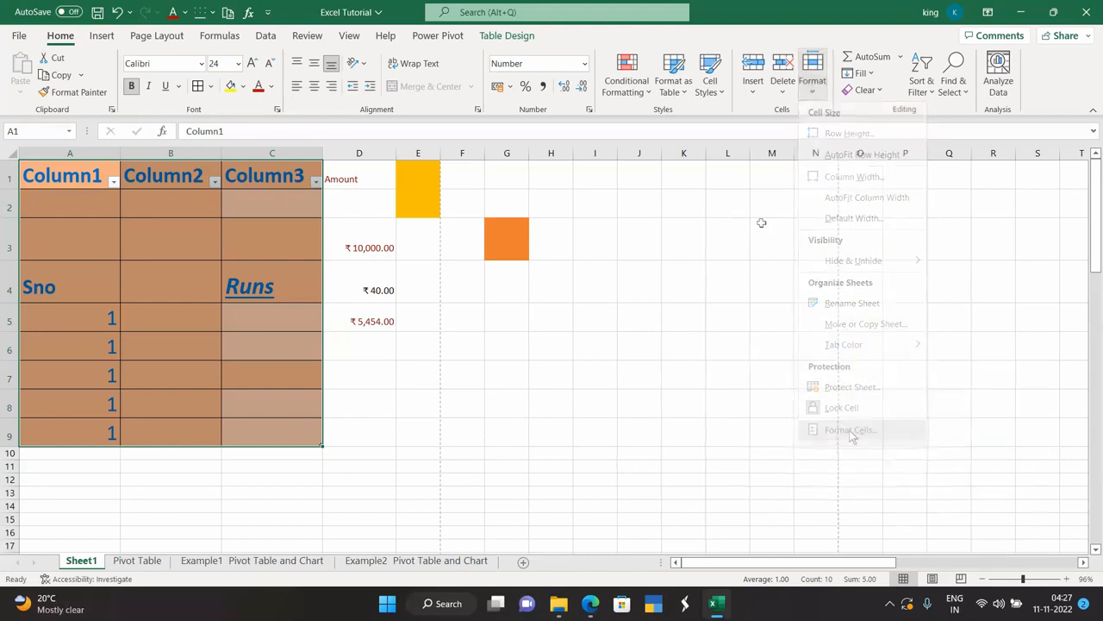
click(822, 95)
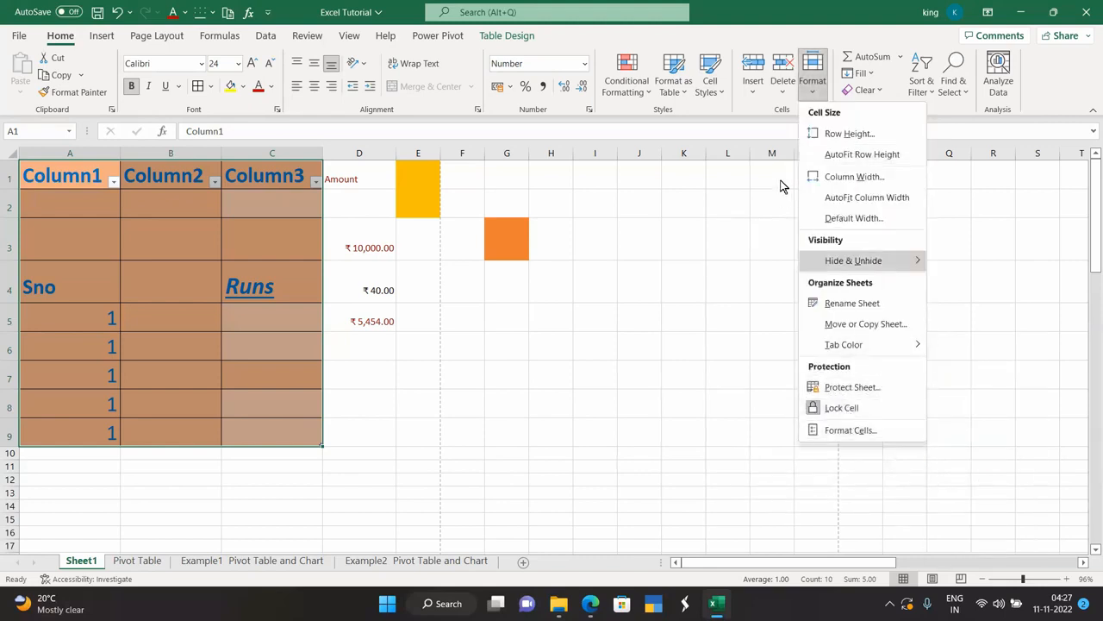
click(812, 98)
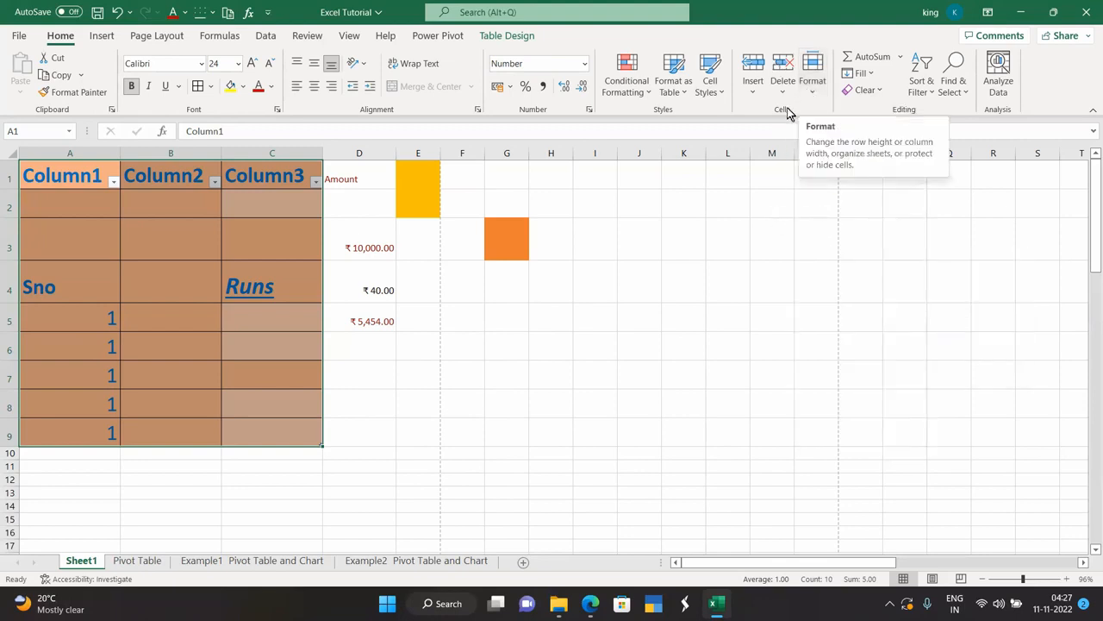
- Review the available AutoSum functions and Fill directions, leaving empty cell K1 selected
click(901, 58)
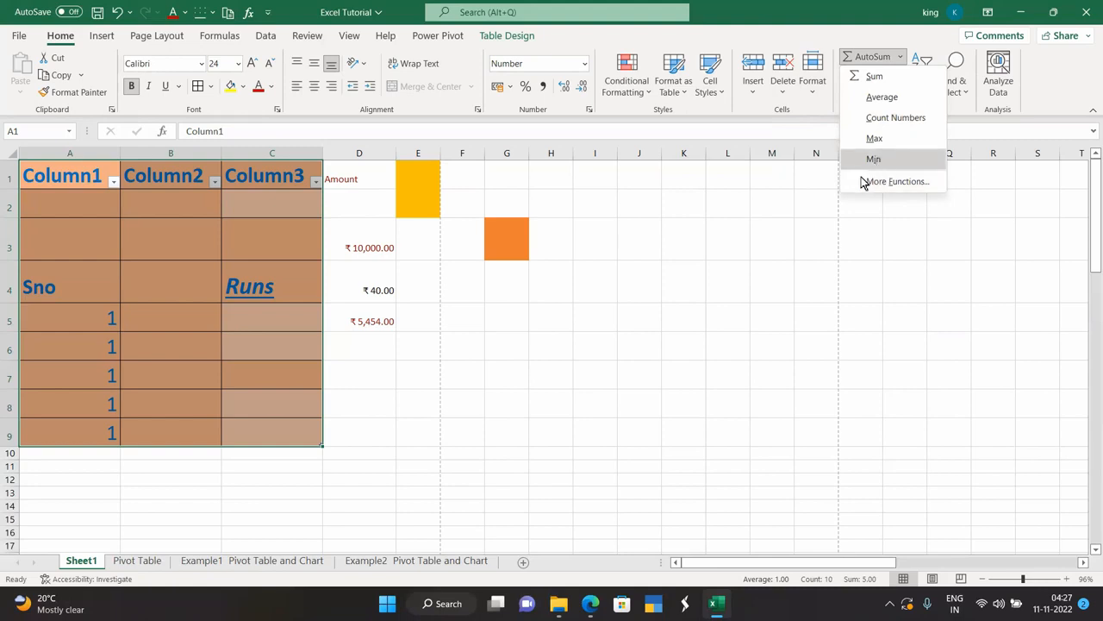
click(822, 191)
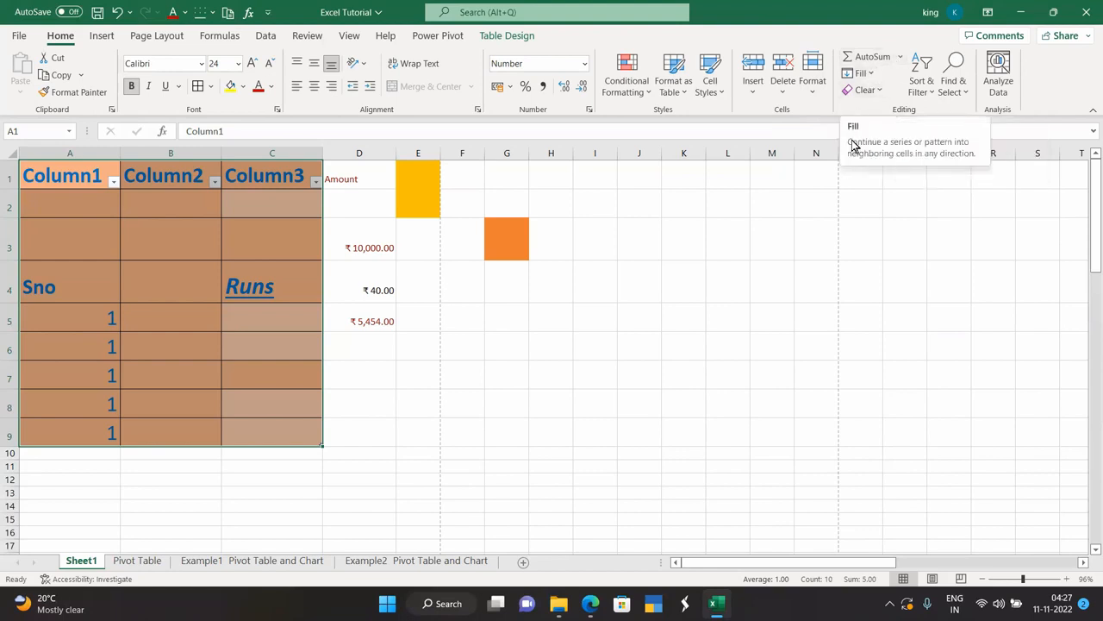
click(872, 76)
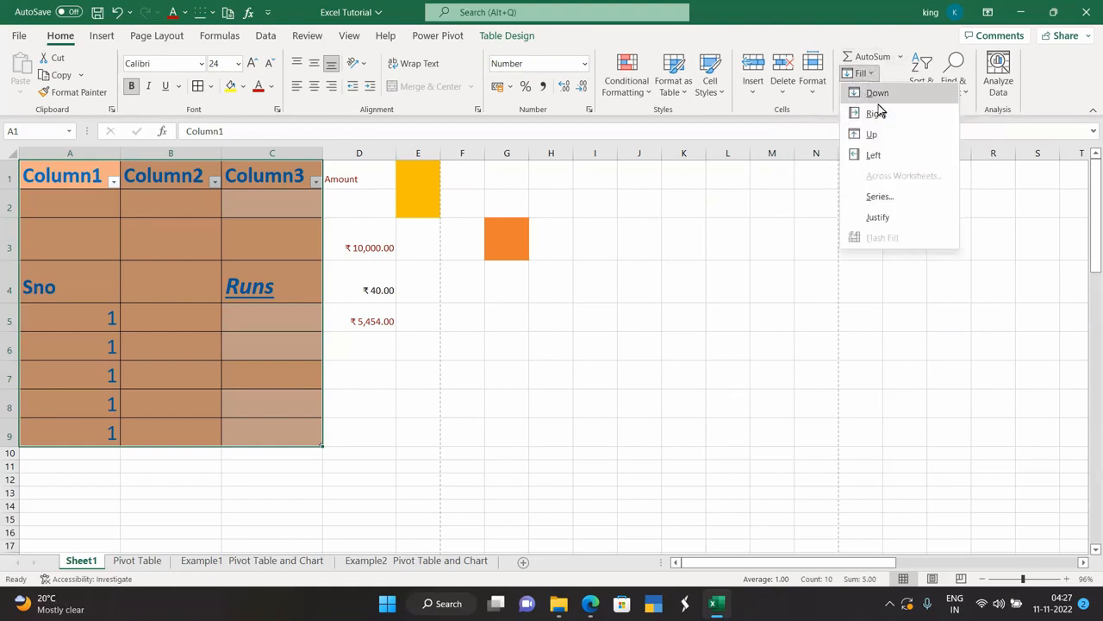
click(719, 189)
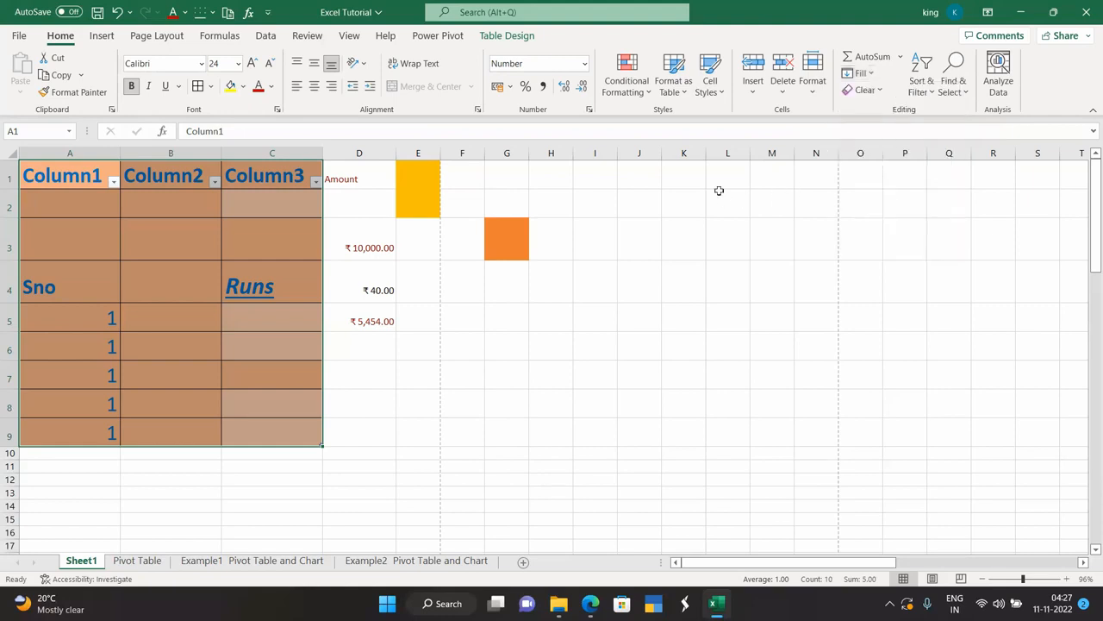
click(685, 177)
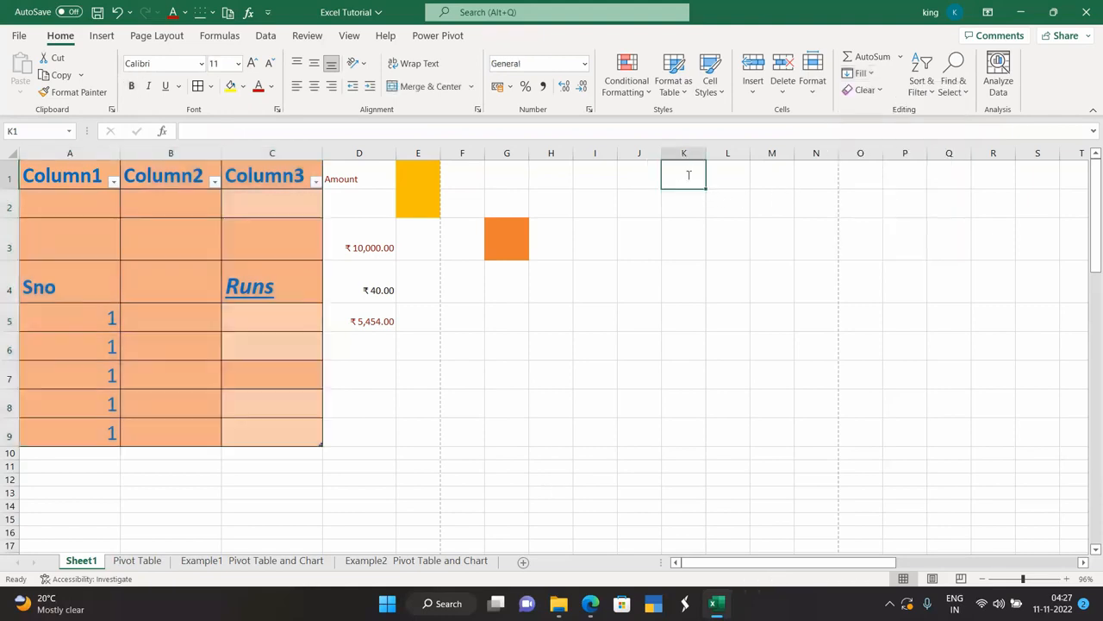
- Enter 10 in K1 and fill it down through K4
text(10)
key(Return)
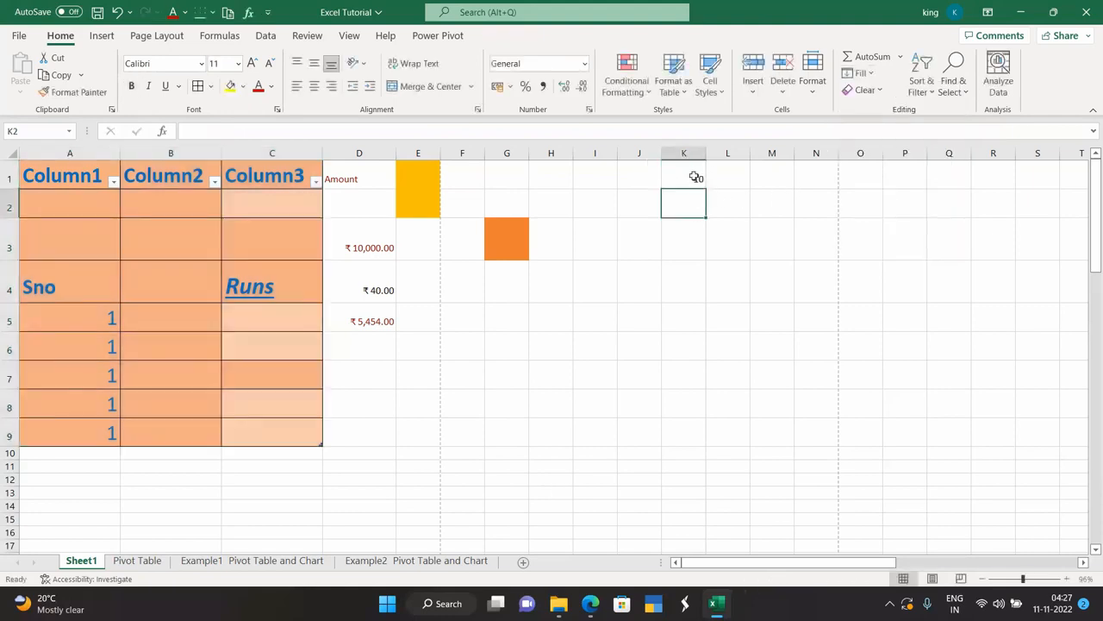
drag(695, 178, 697, 273)
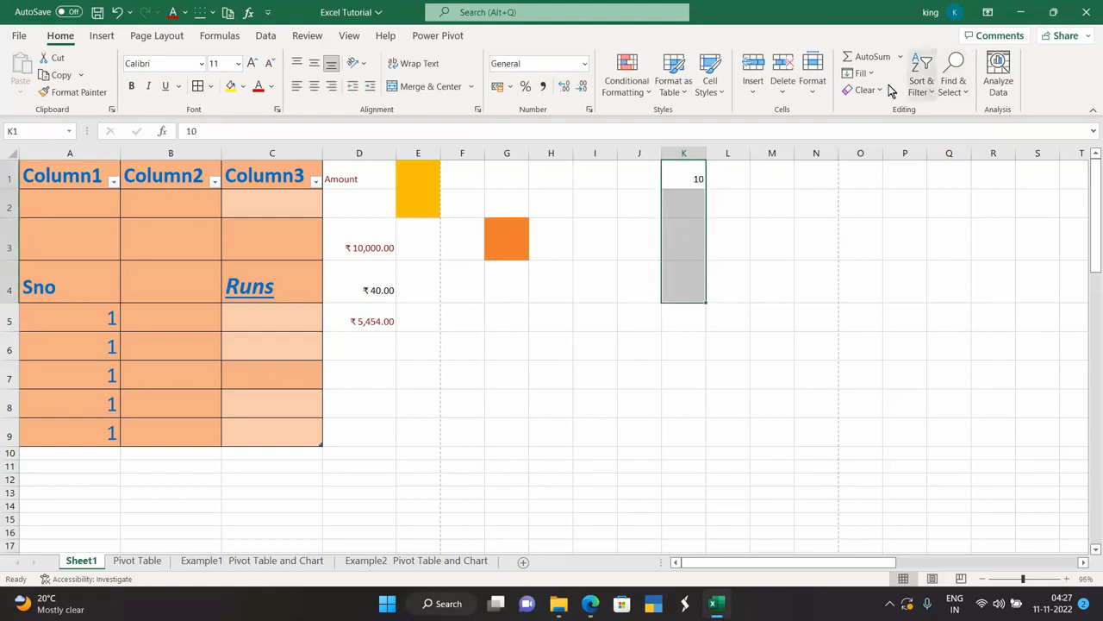
click(860, 73)
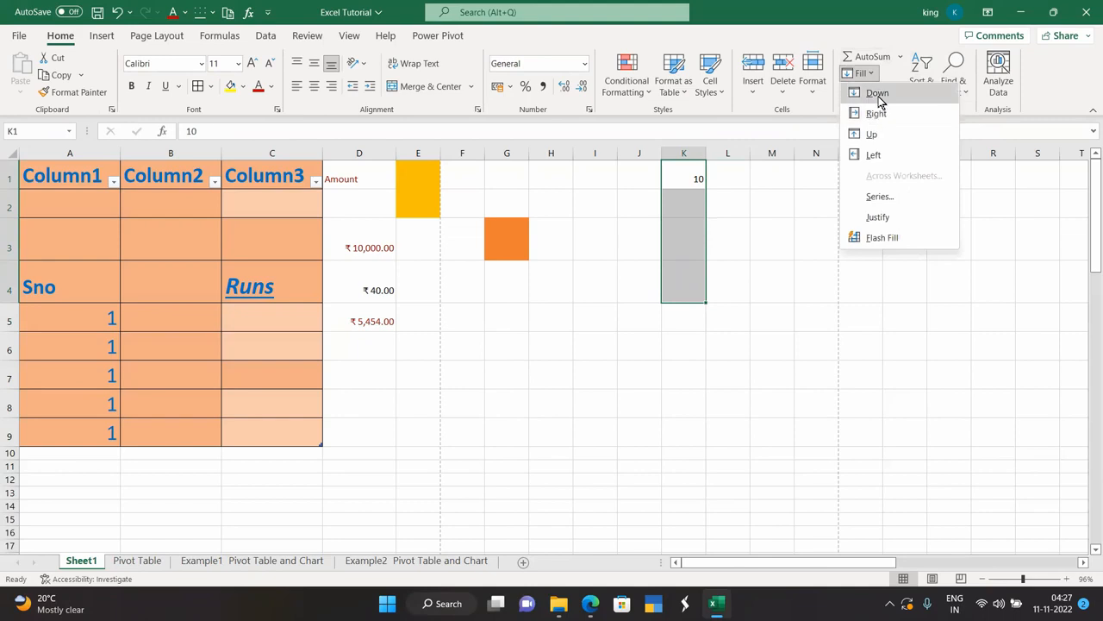
click(876, 92)
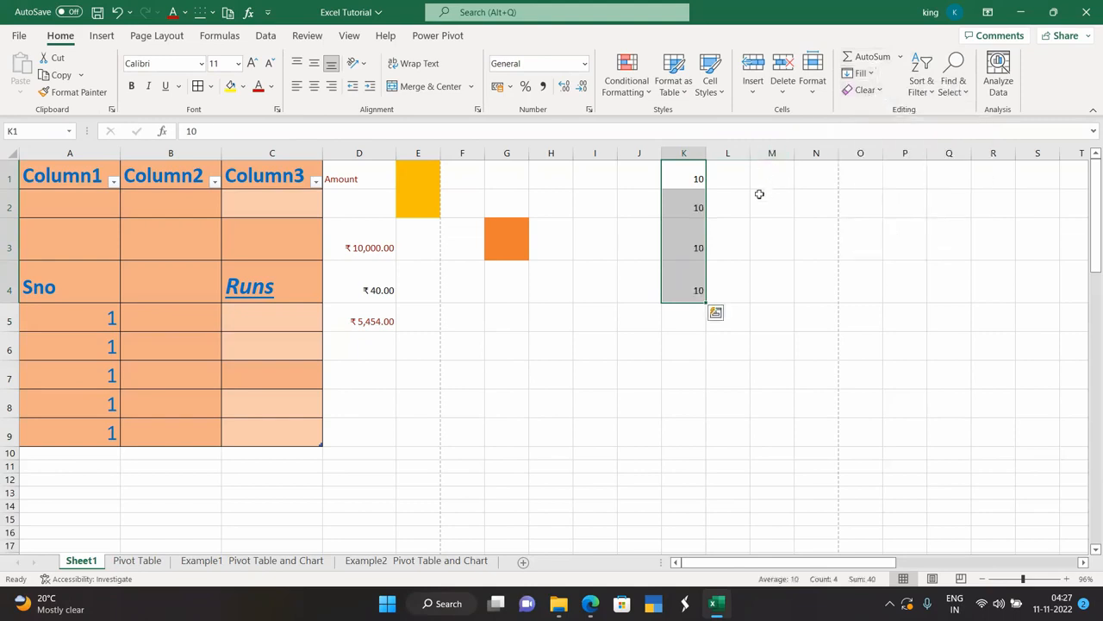
- Fill the value from K1 rightward across L1:N1
drag(700, 179, 833, 168)
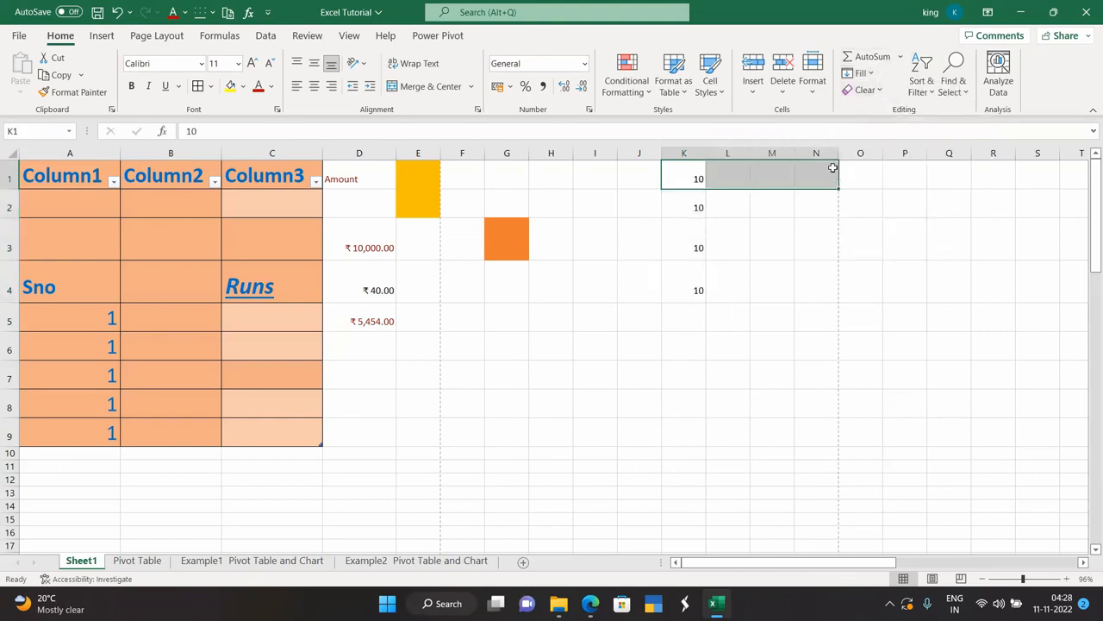
click(871, 73)
click(875, 116)
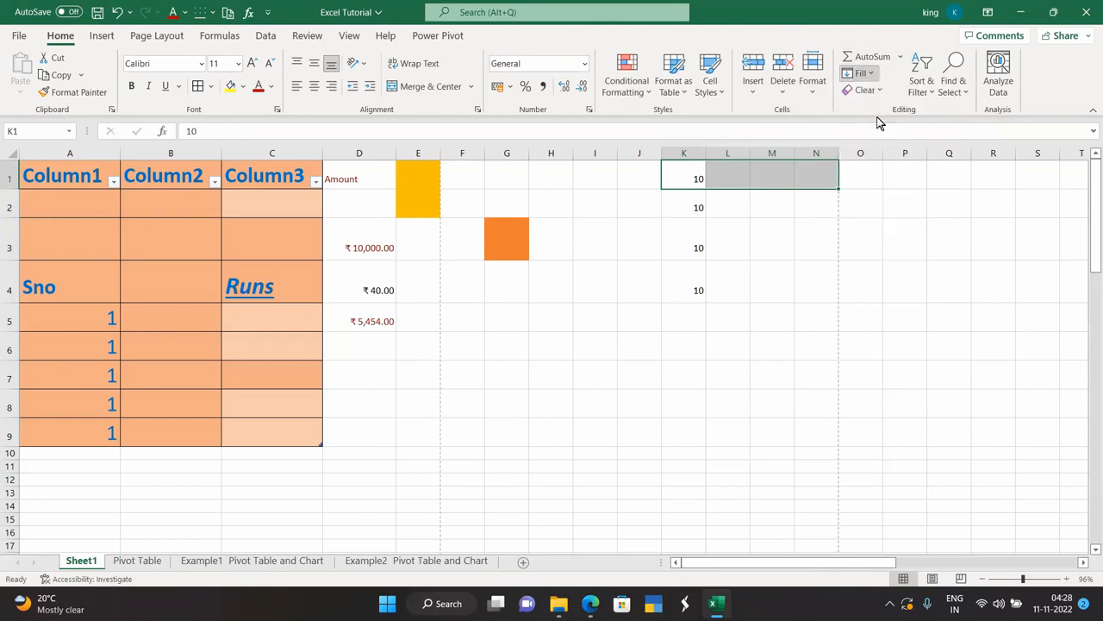
click(795, 255)
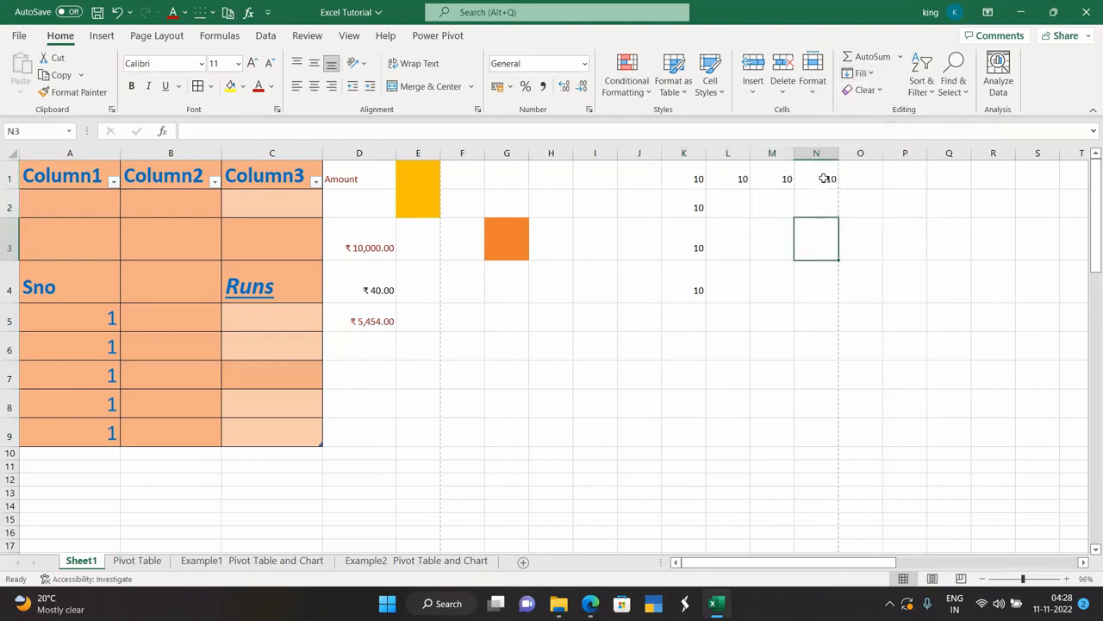
- Enter 10 in J4 and fill it upward through J1
click(639, 286)
text(10)
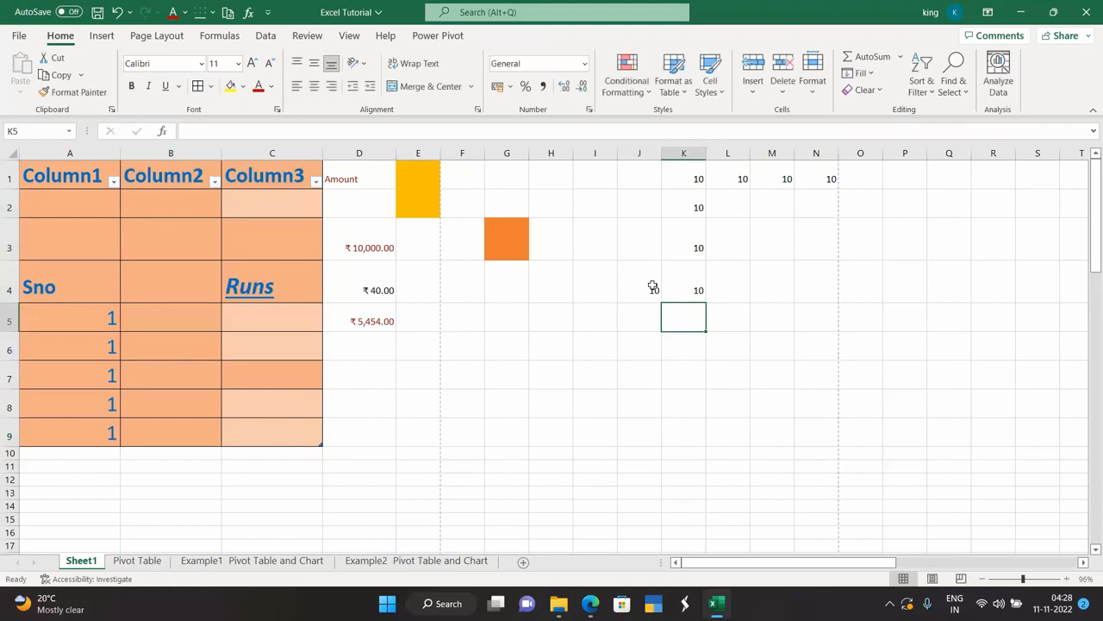
drag(652, 290, 655, 177)
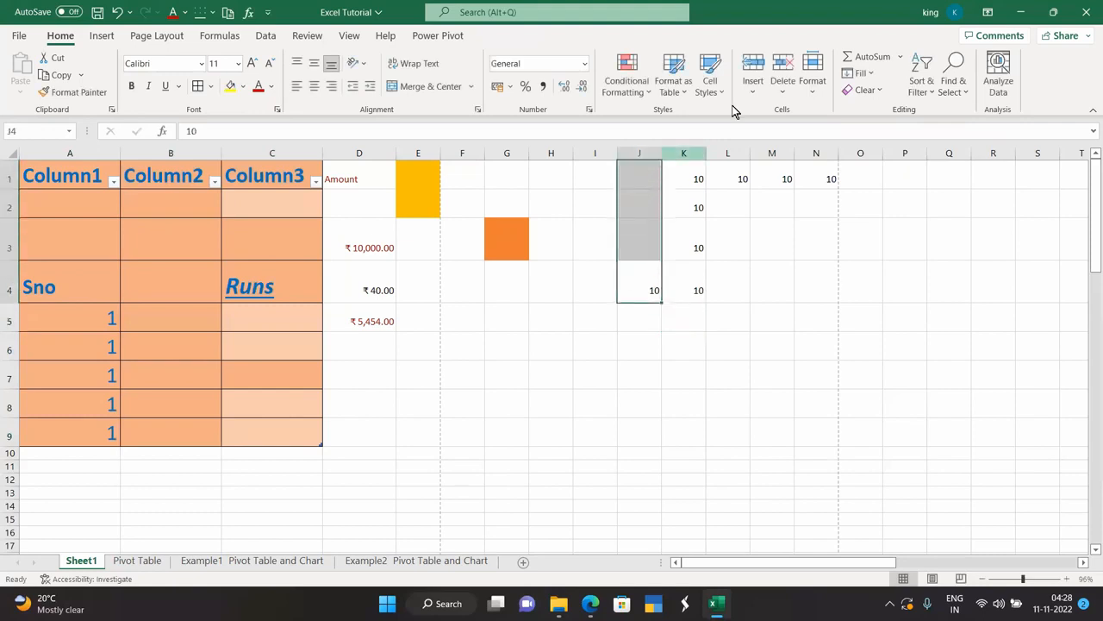
click(861, 74)
click(879, 133)
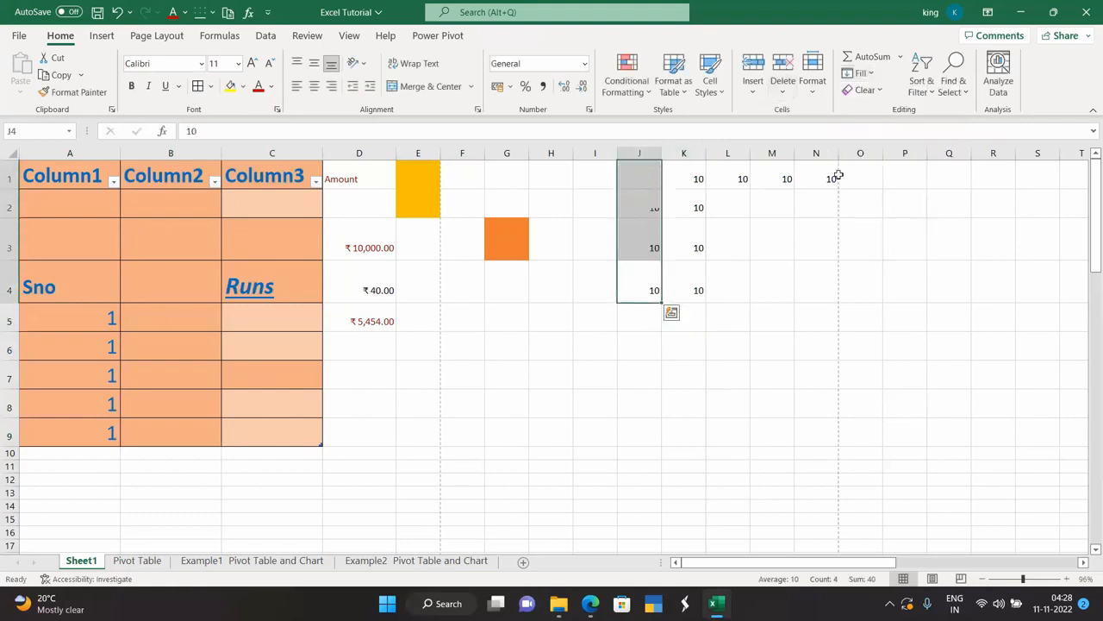
click(719, 319)
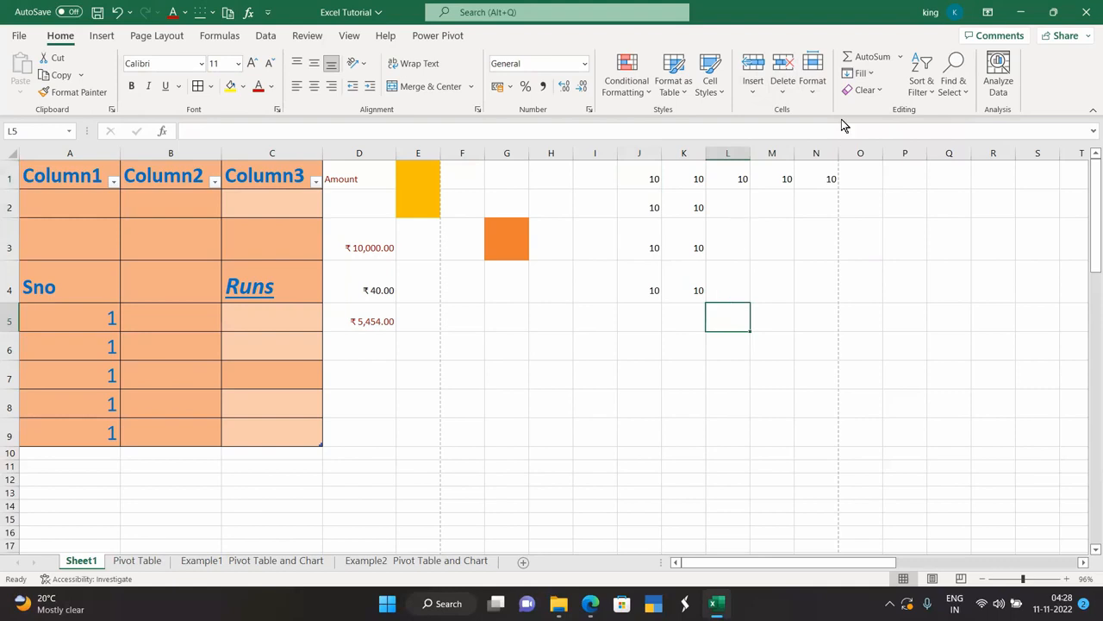
- Enter 11 in N2 and fill N1:N5 as a linear series in columns with a step value of 1
click(871, 75)
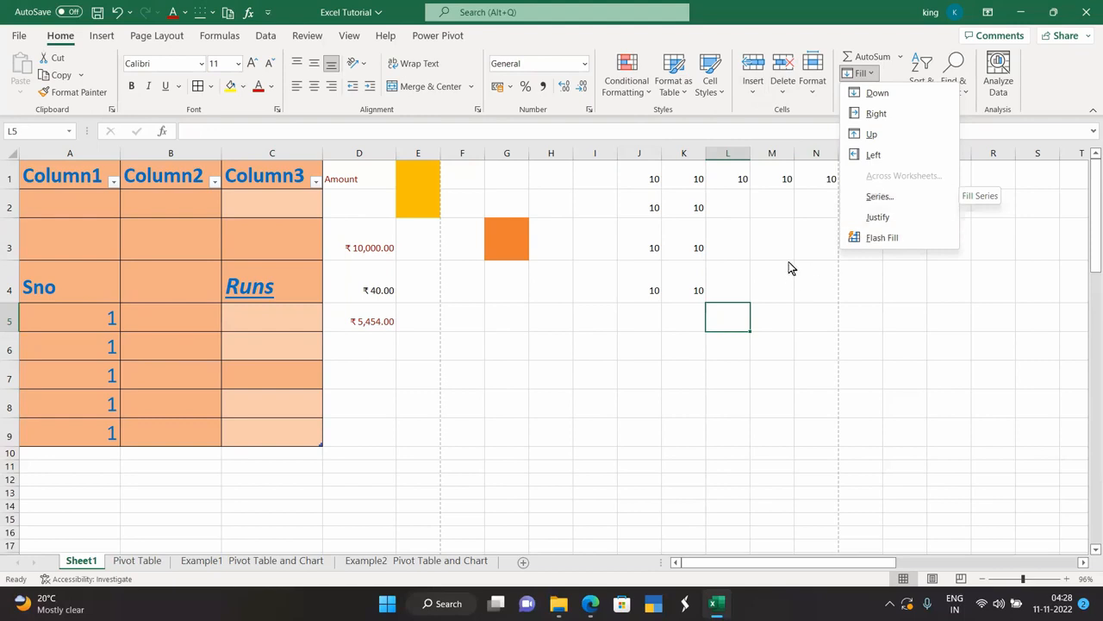
click(812, 196)
click(821, 200)
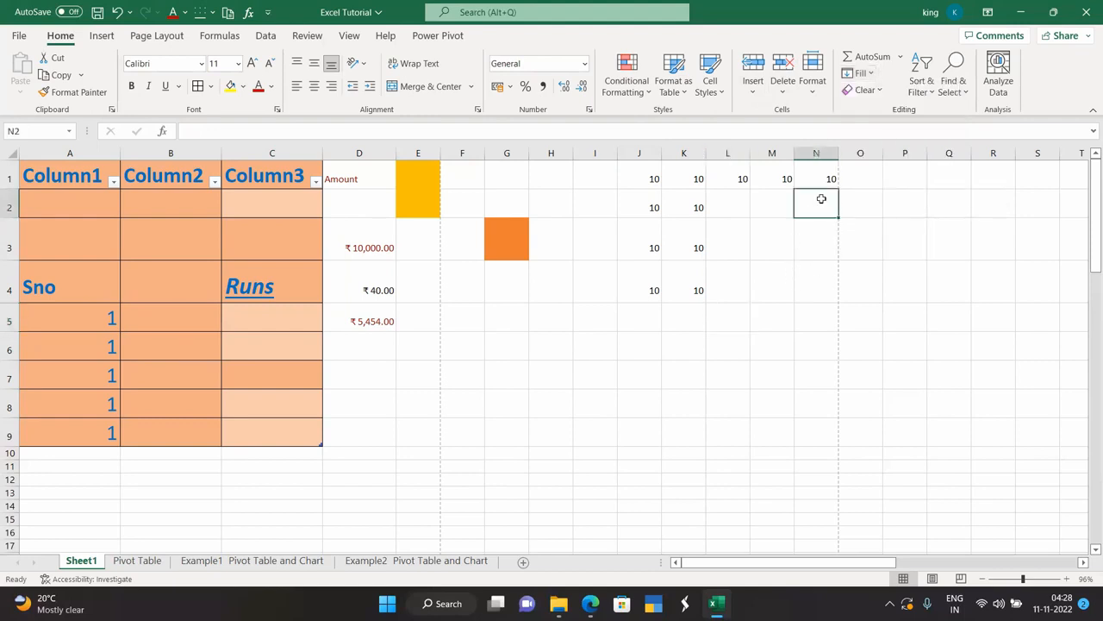
text(11)
key(Return)
drag(823, 179, 812, 333)
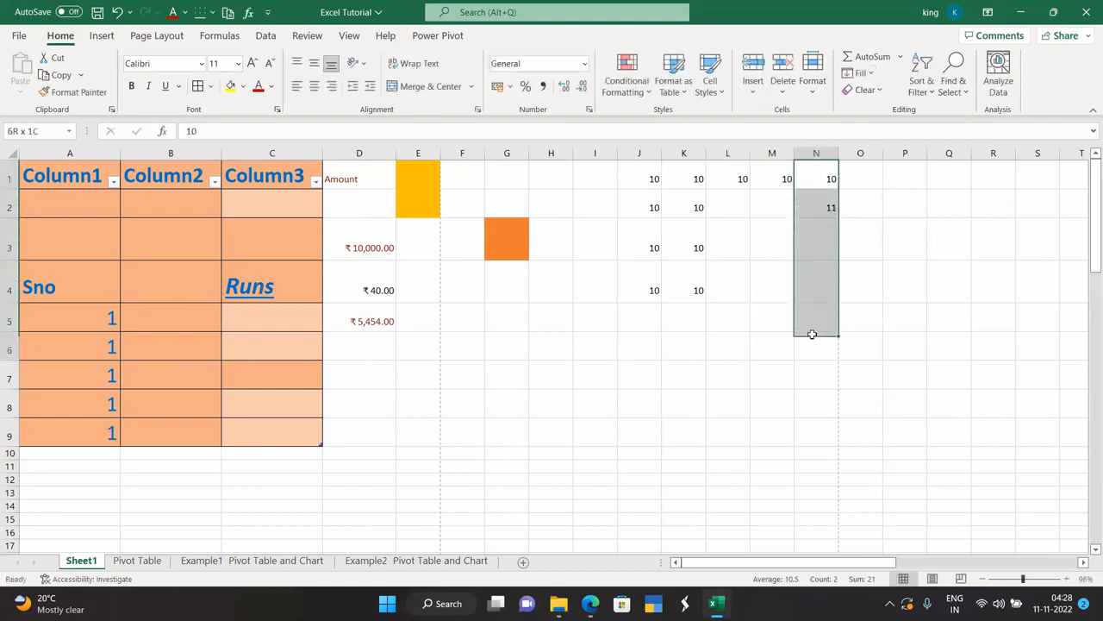
click(862, 73)
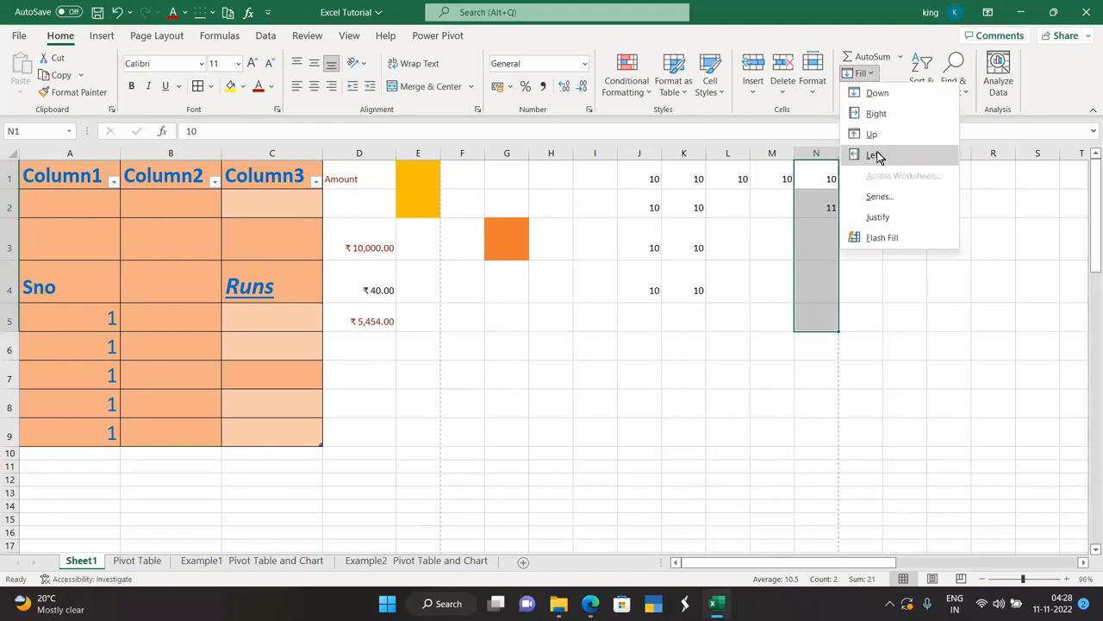
click(880, 197)
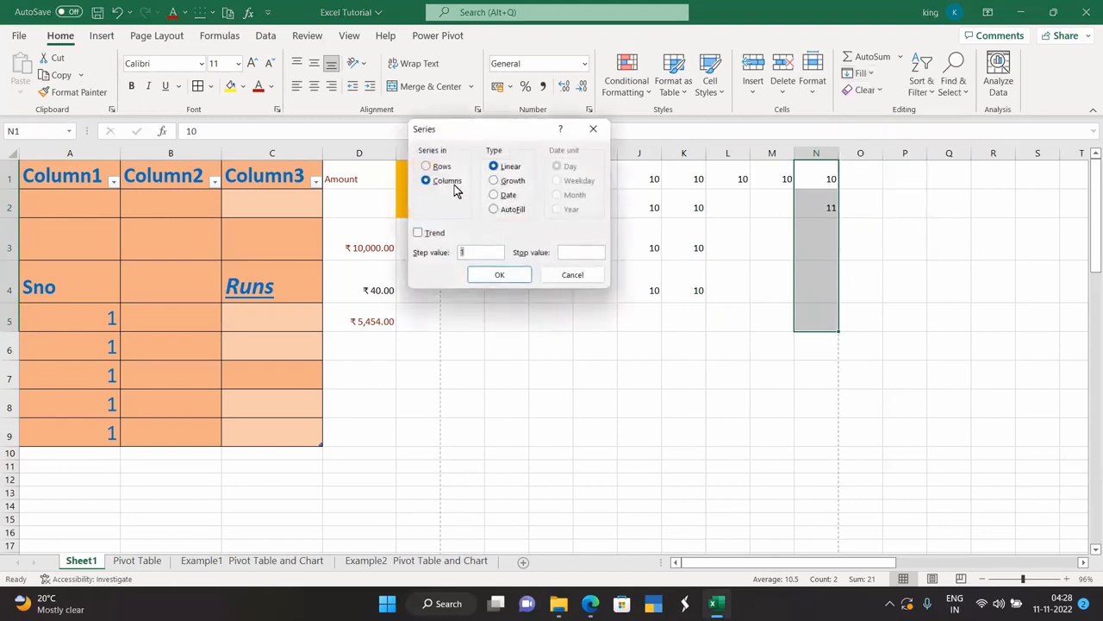
click(568, 252)
click(507, 274)
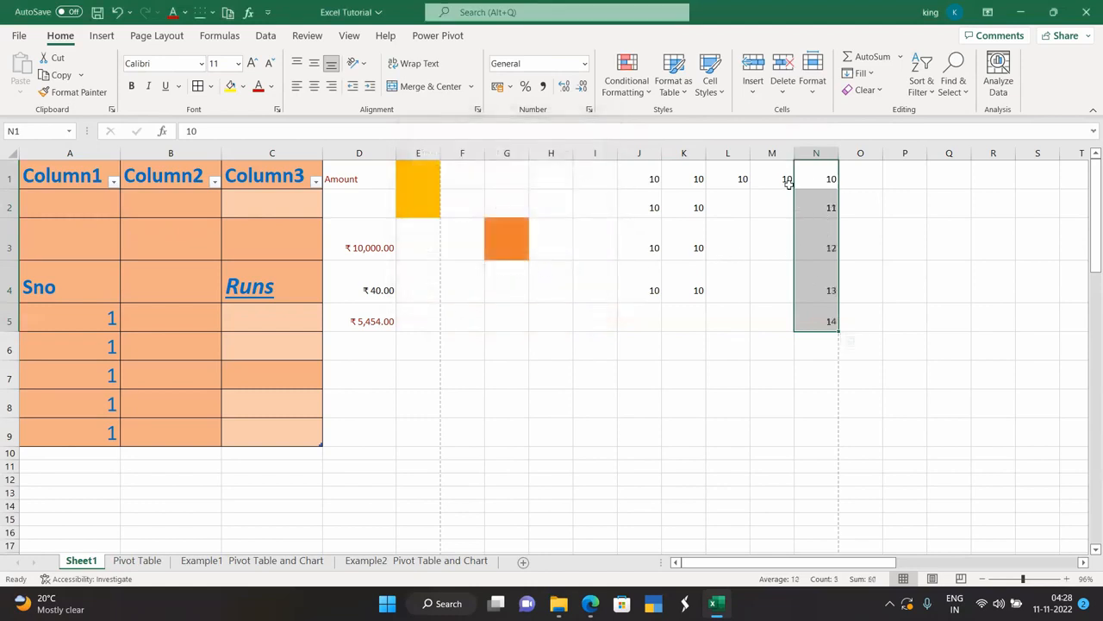
click(866, 92)
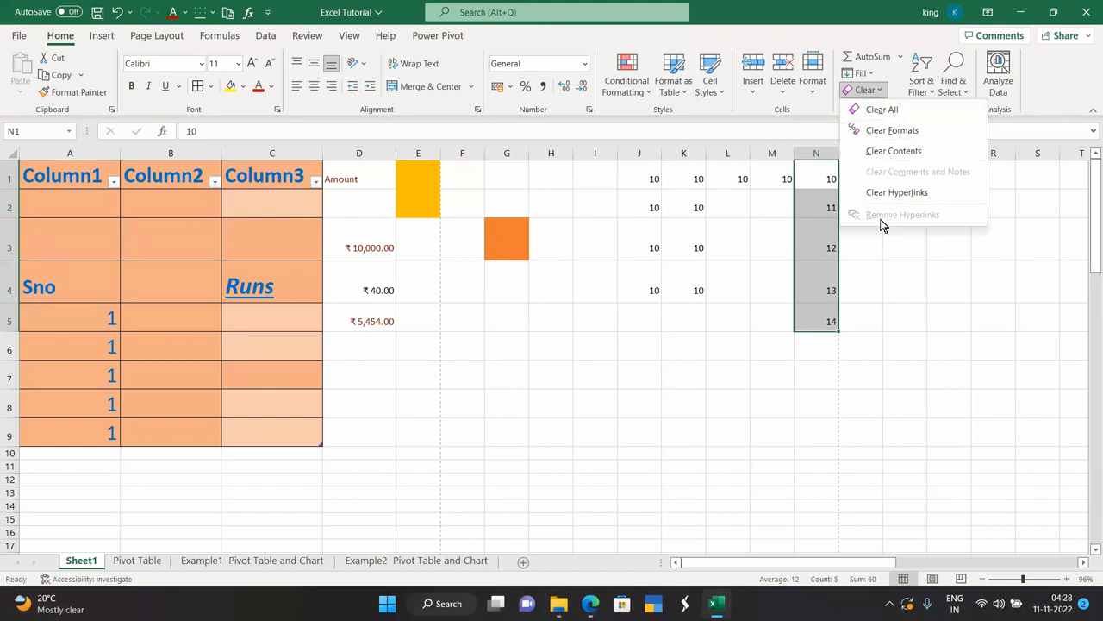
click(886, 249)
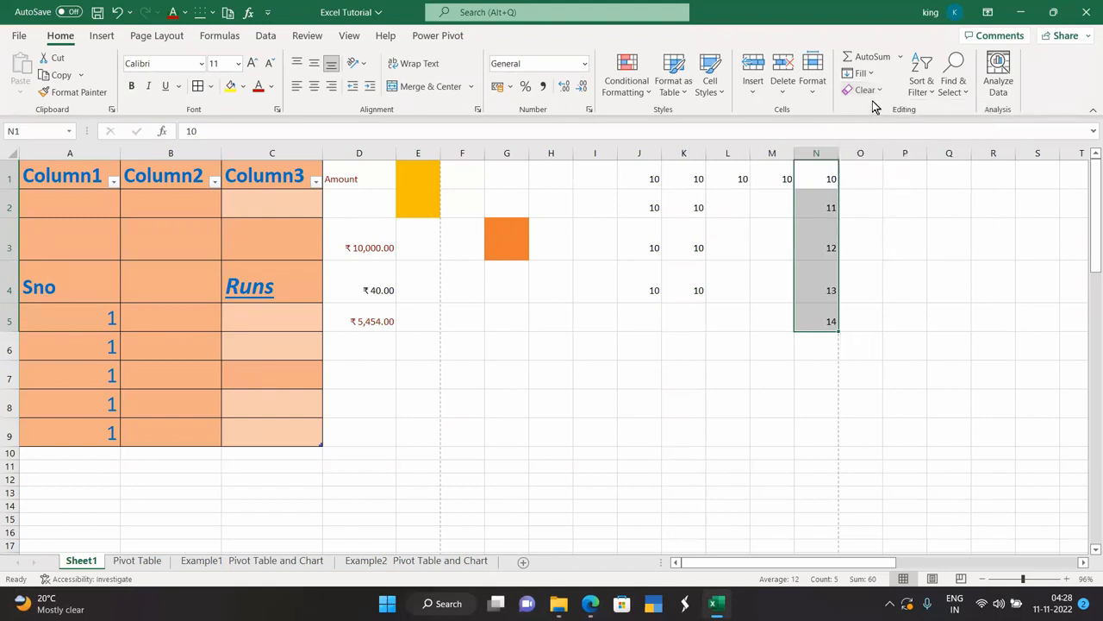
- Sort N1:N5 from smallest to largest, expanding the selection to the adjacent data
click(919, 85)
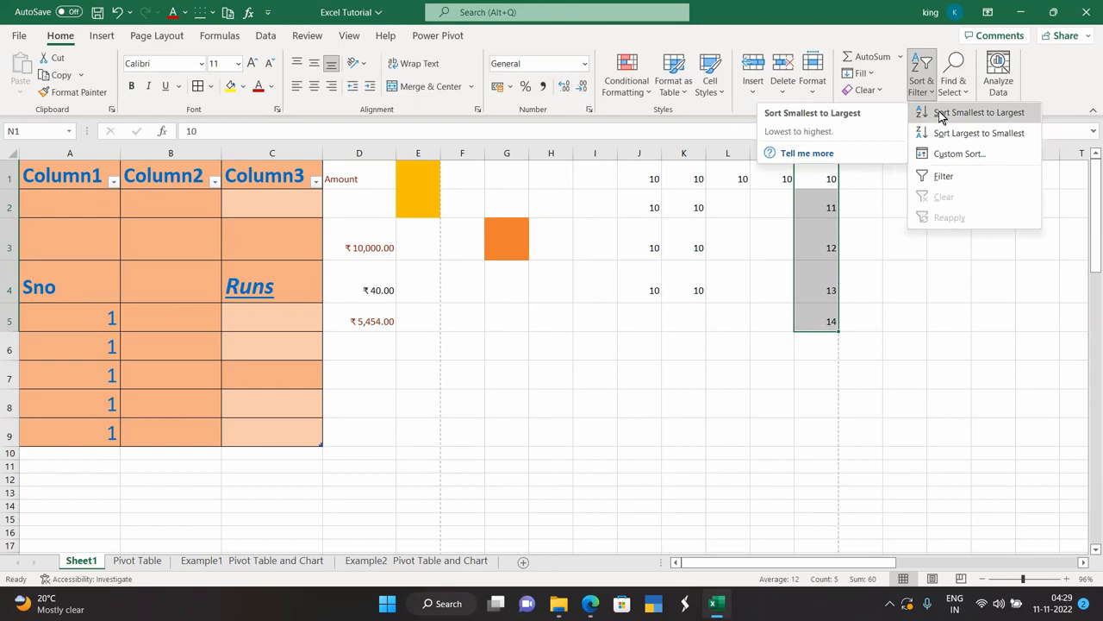
click(942, 115)
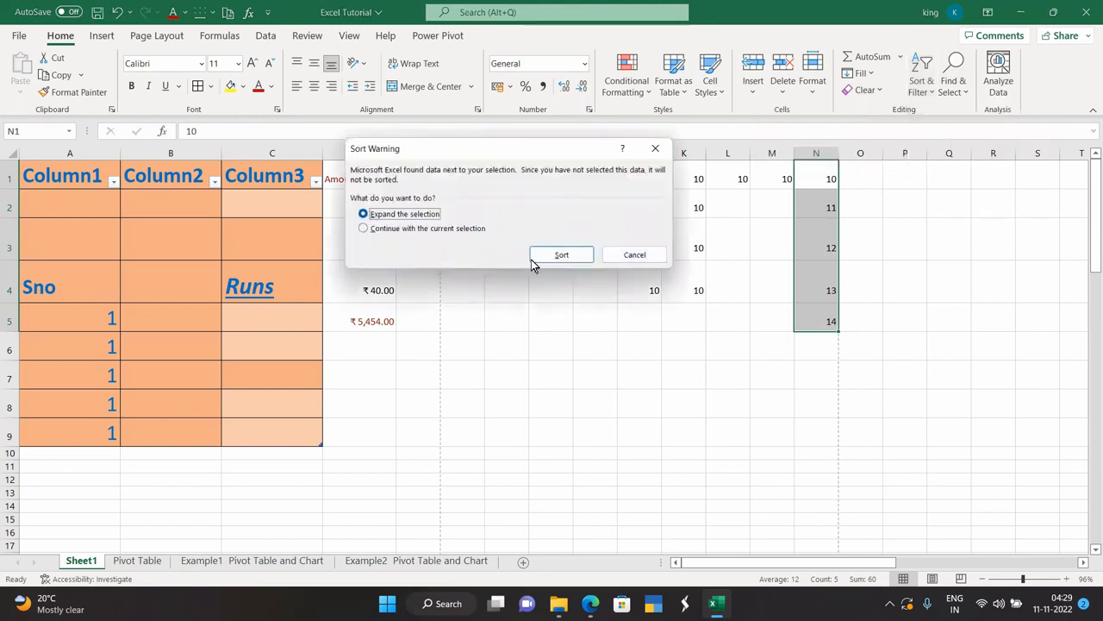
click(561, 254)
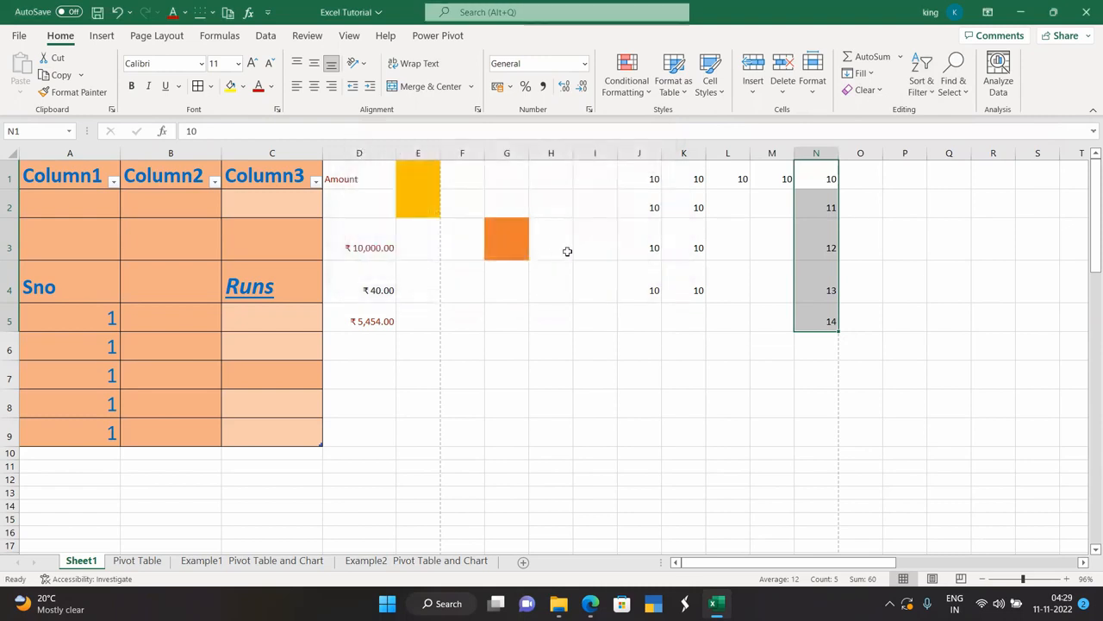
- Sort N1:N5 from largest to smallest, expanding the selection to the adjacent data
click(916, 91)
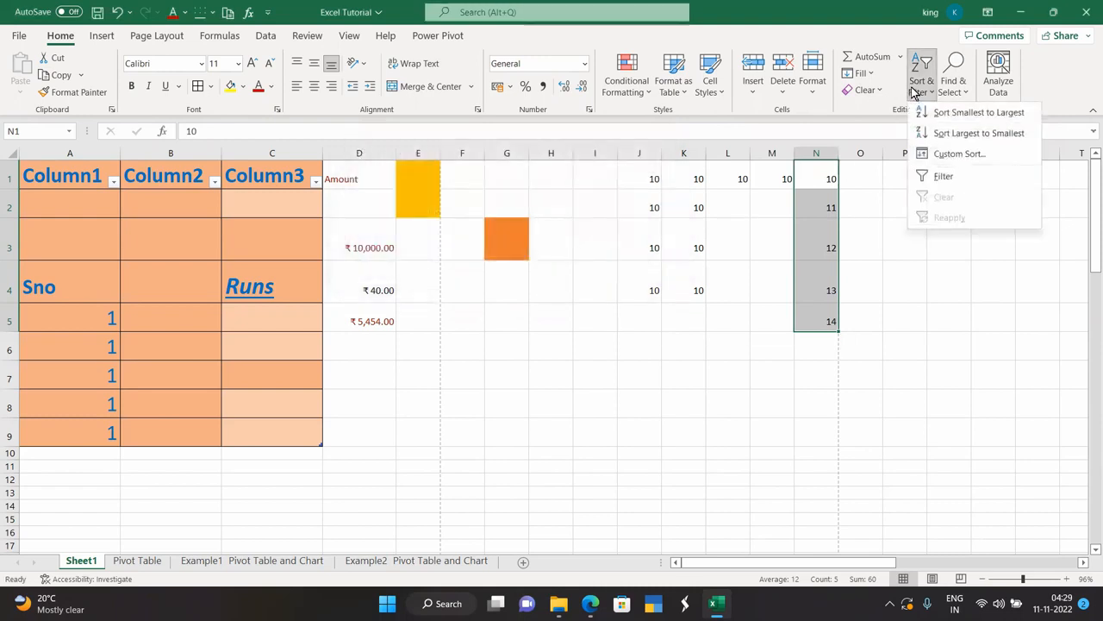
click(937, 133)
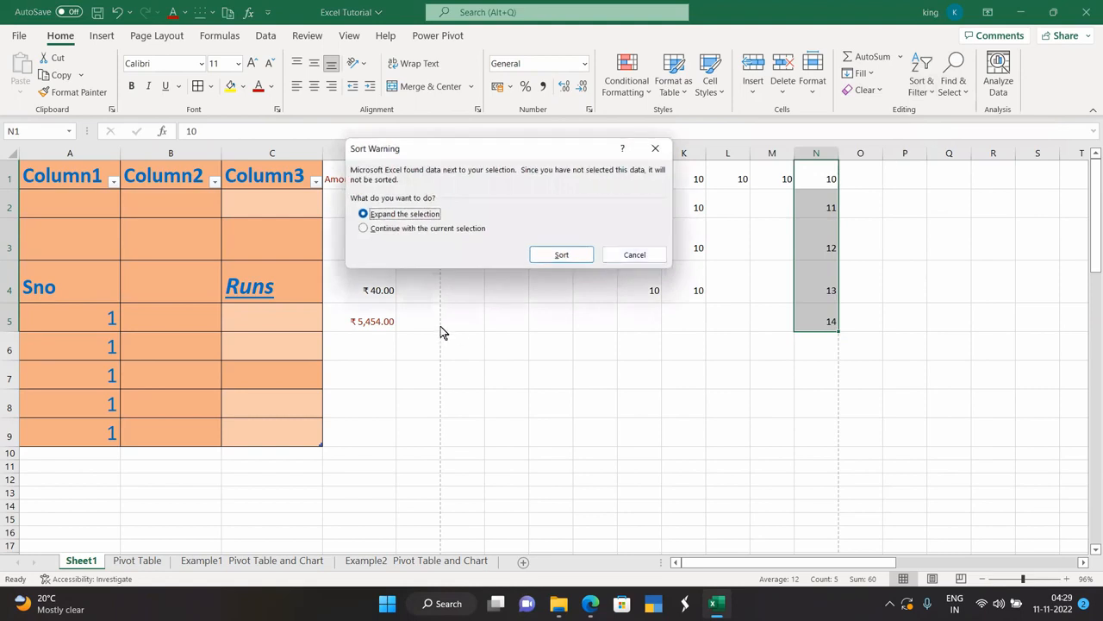
click(559, 255)
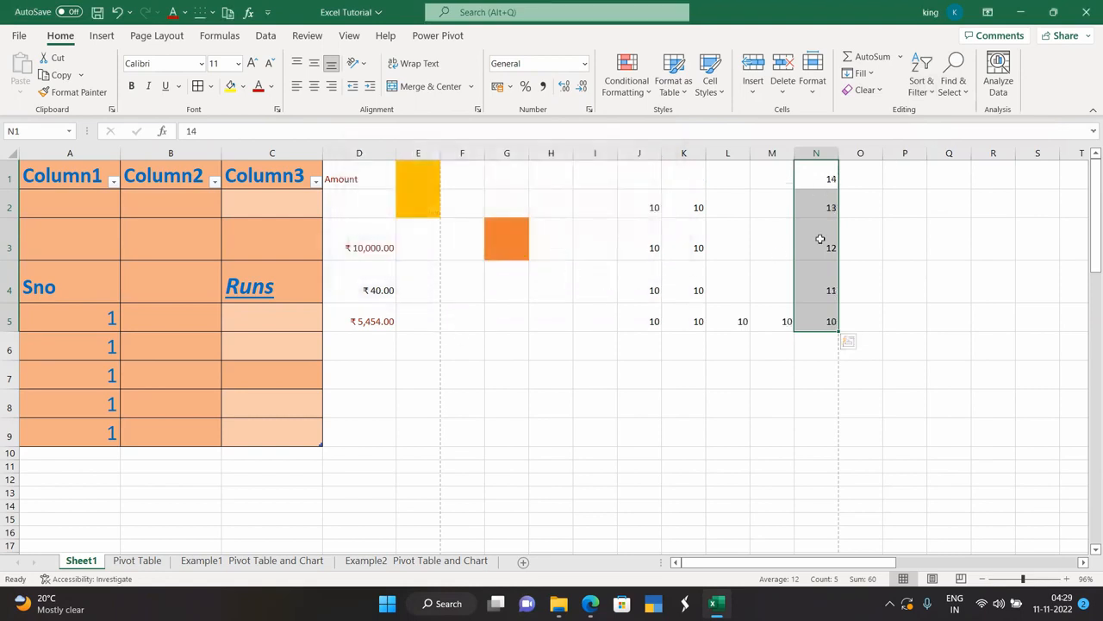
- Re-sort N1:N5 in ascending order, smallest to largest, with the selection expanded to the adjacent data
click(921, 94)
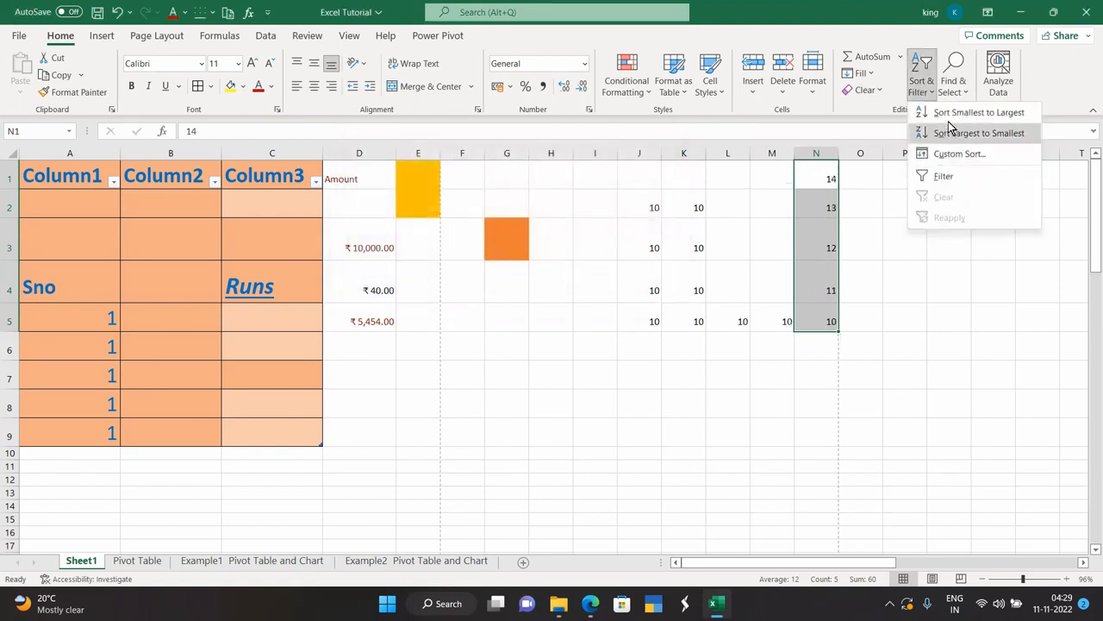
click(948, 112)
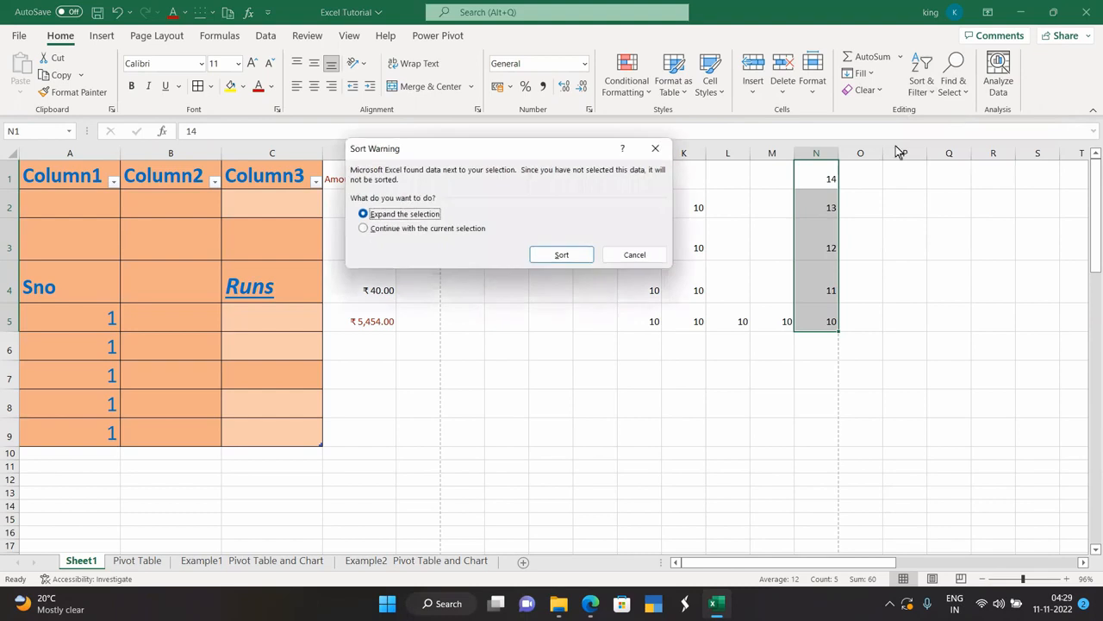
click(551, 255)
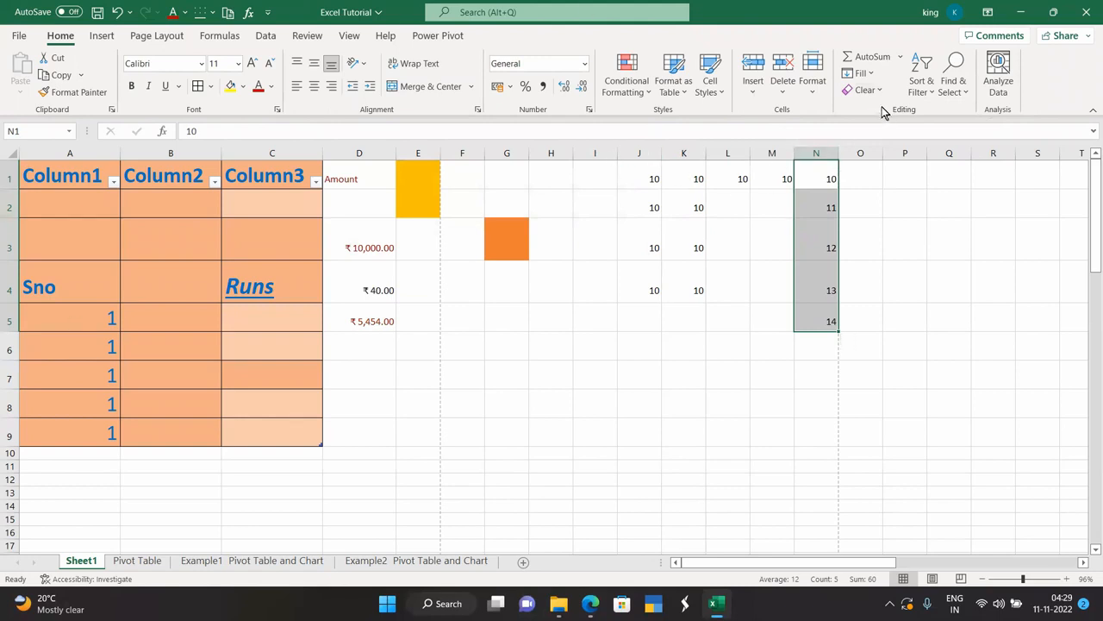
- Add a filter to N1:N5 and exclude the value 12 from the displayed rows
click(923, 95)
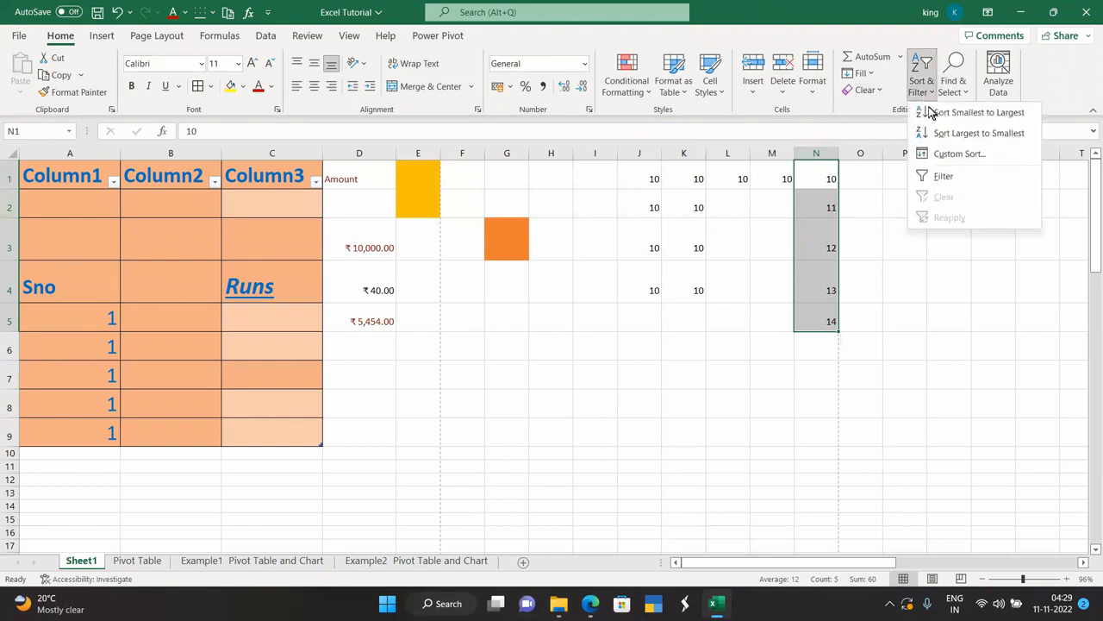
click(943, 177)
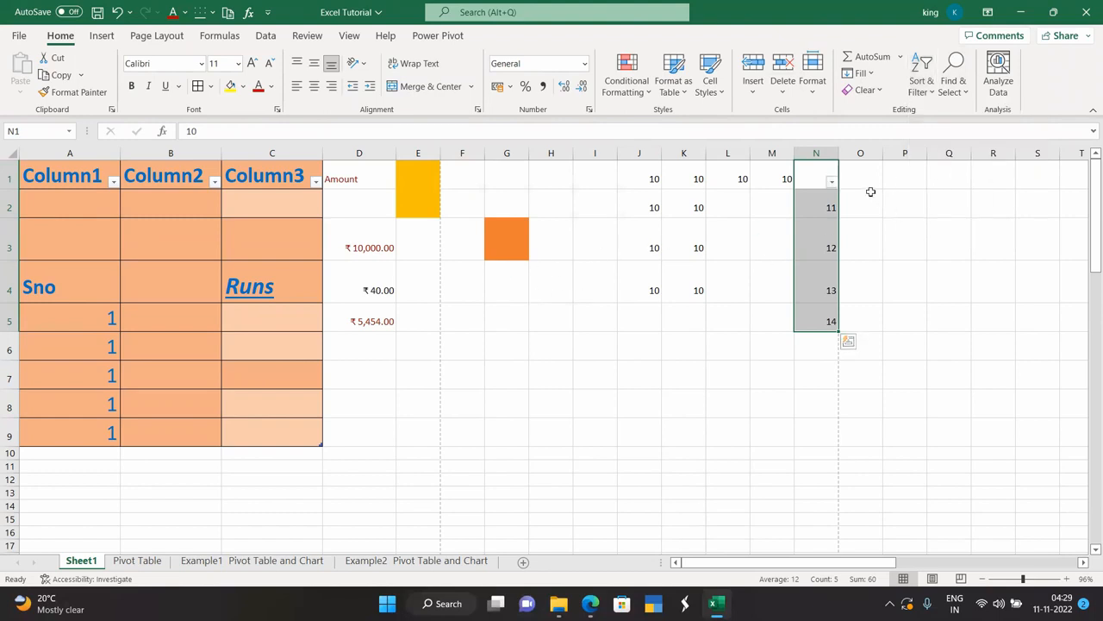
click(832, 182)
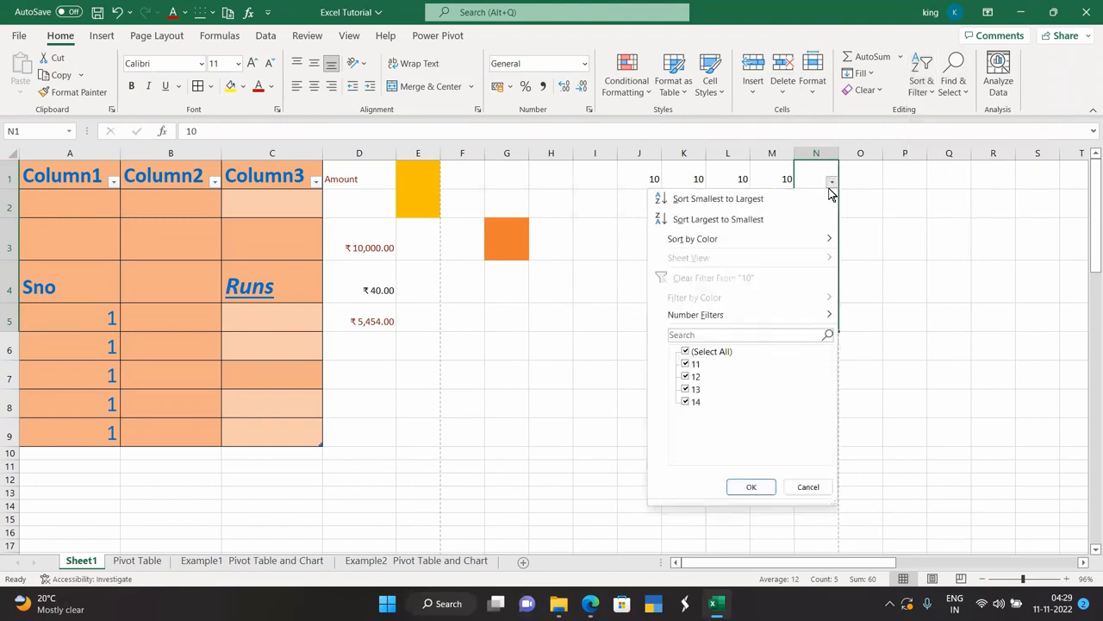
click(687, 378)
click(750, 486)
- Include the value 12 again in column N's filter and select empty cell N7
click(835, 182)
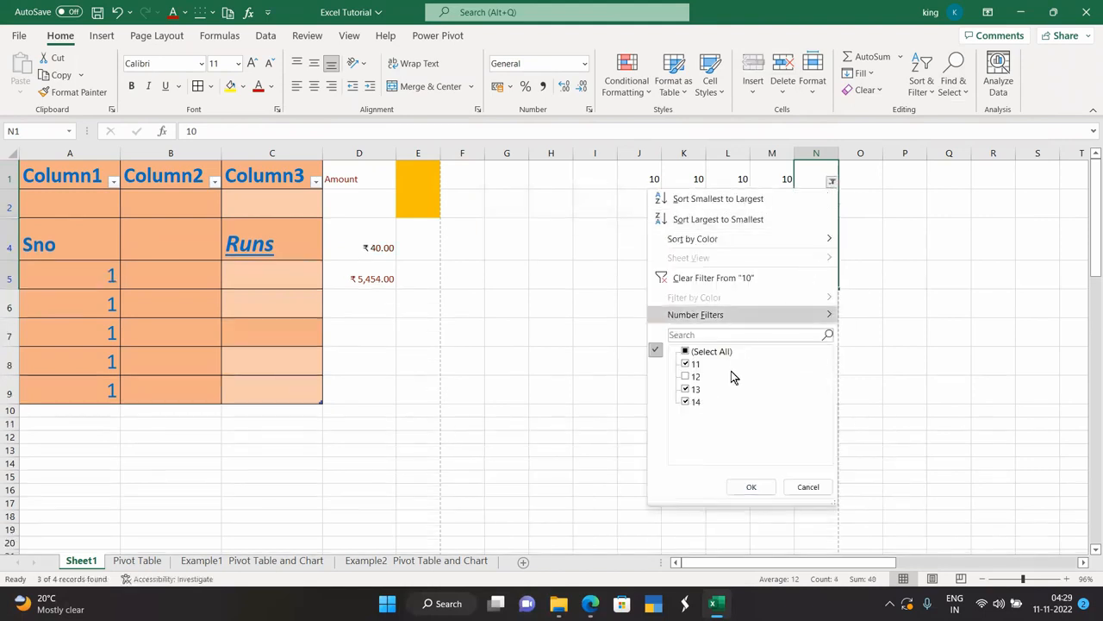
click(687, 377)
click(754, 487)
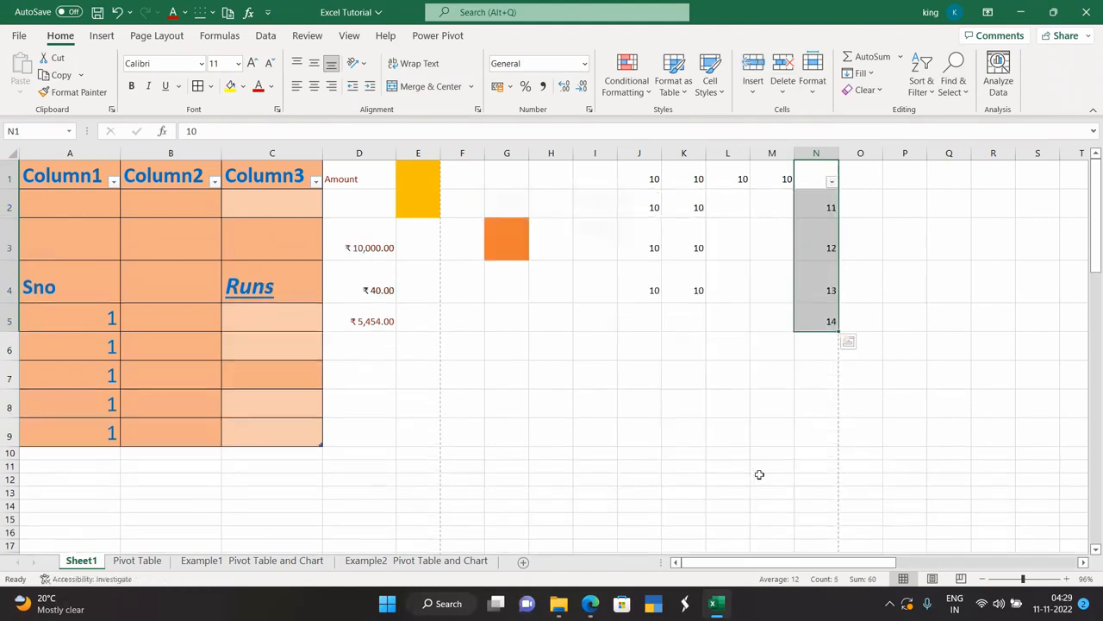
click(819, 378)
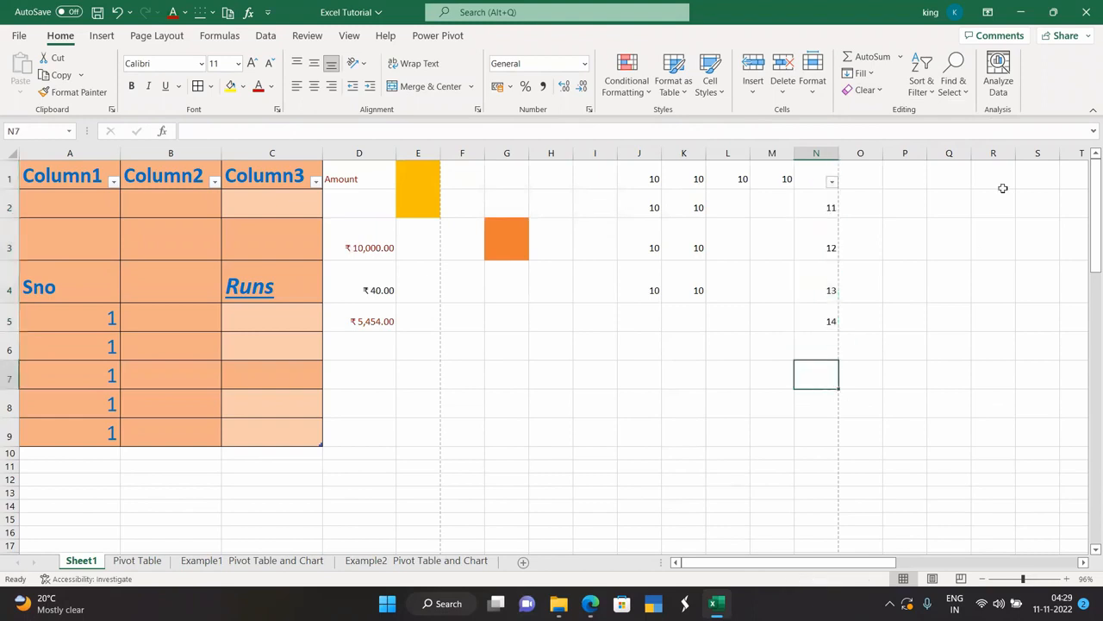
- Replace every occurrence of 10 with 20 throughout Sheet1, starting from cell J2
click(962, 93)
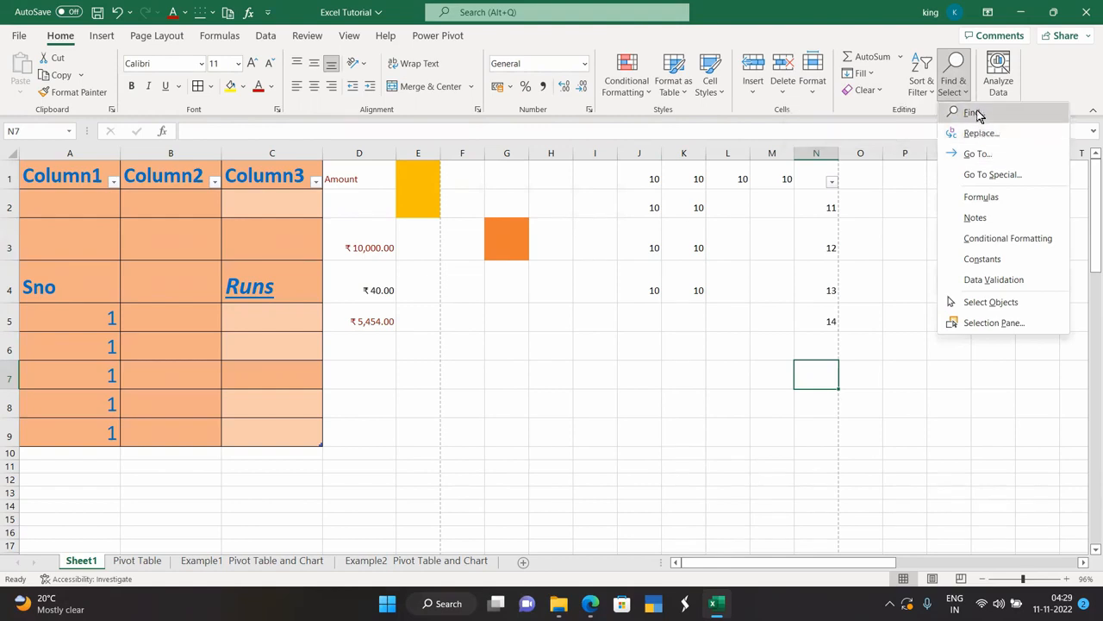
click(638, 231)
click(649, 211)
key(ctrl+h)
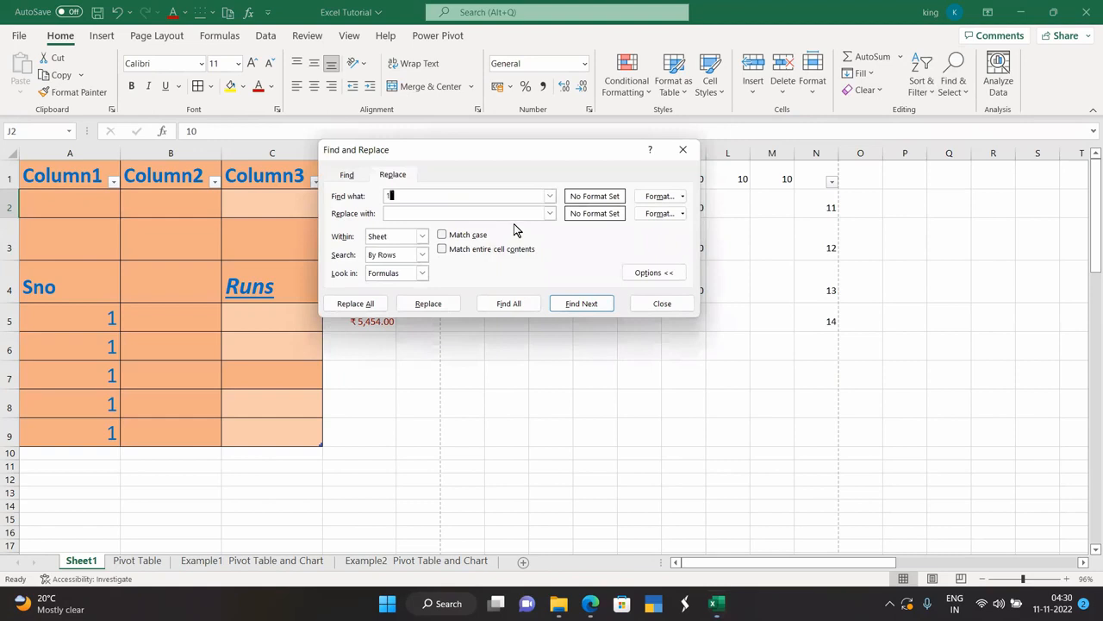
text(10)
click(437, 211)
text(20)
click(371, 304)
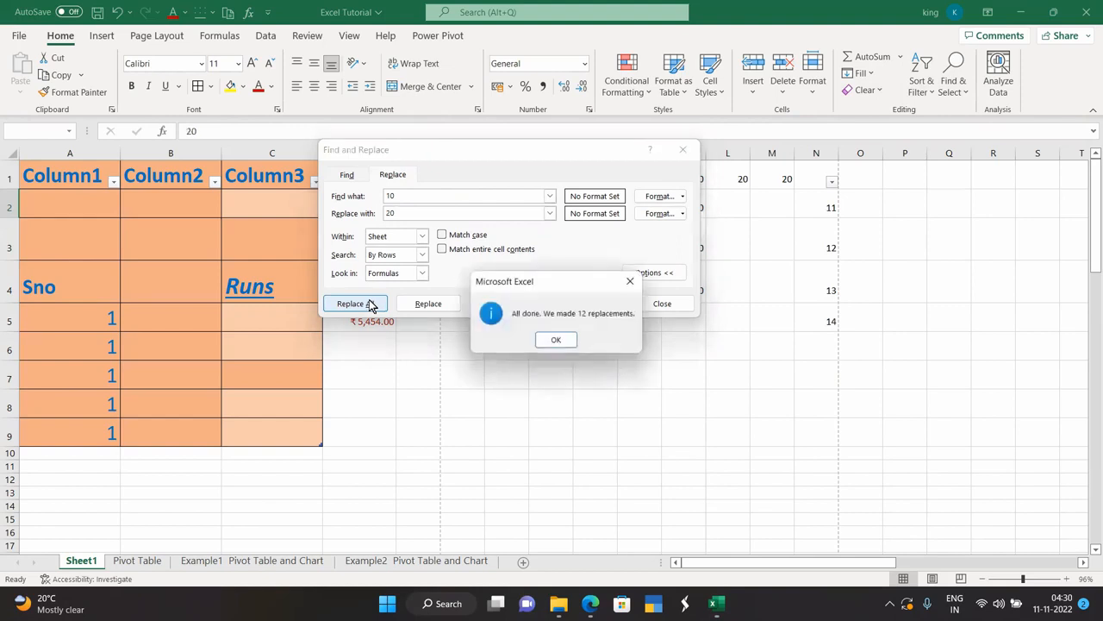
click(555, 342)
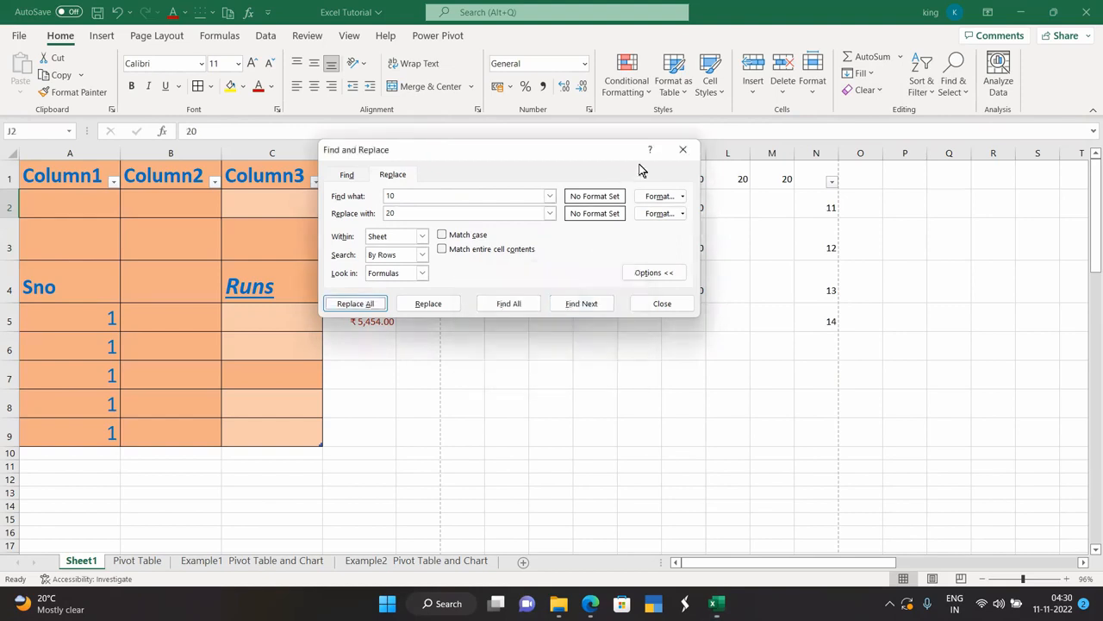
click(682, 149)
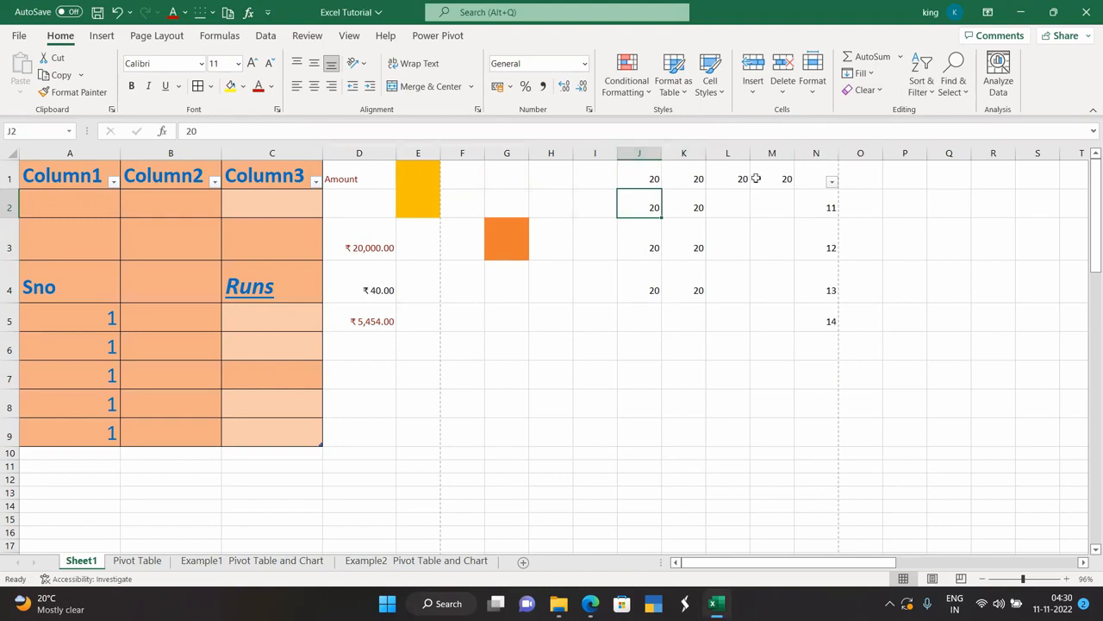
- Select all cells that have conditional formats on Sheet1 using Go To Special
click(953, 86)
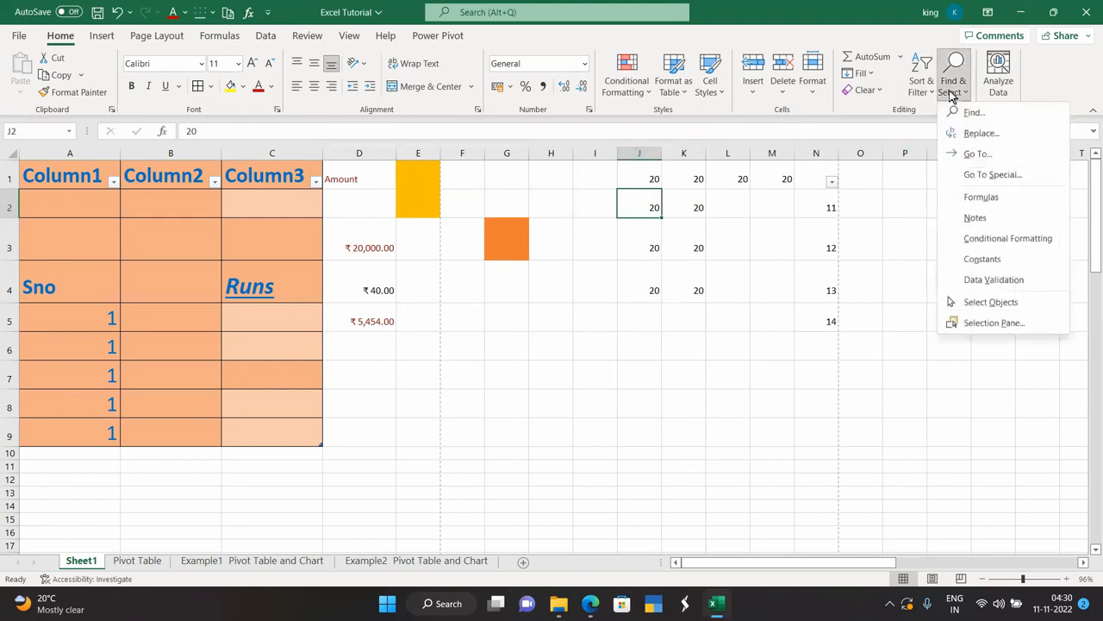
click(974, 154)
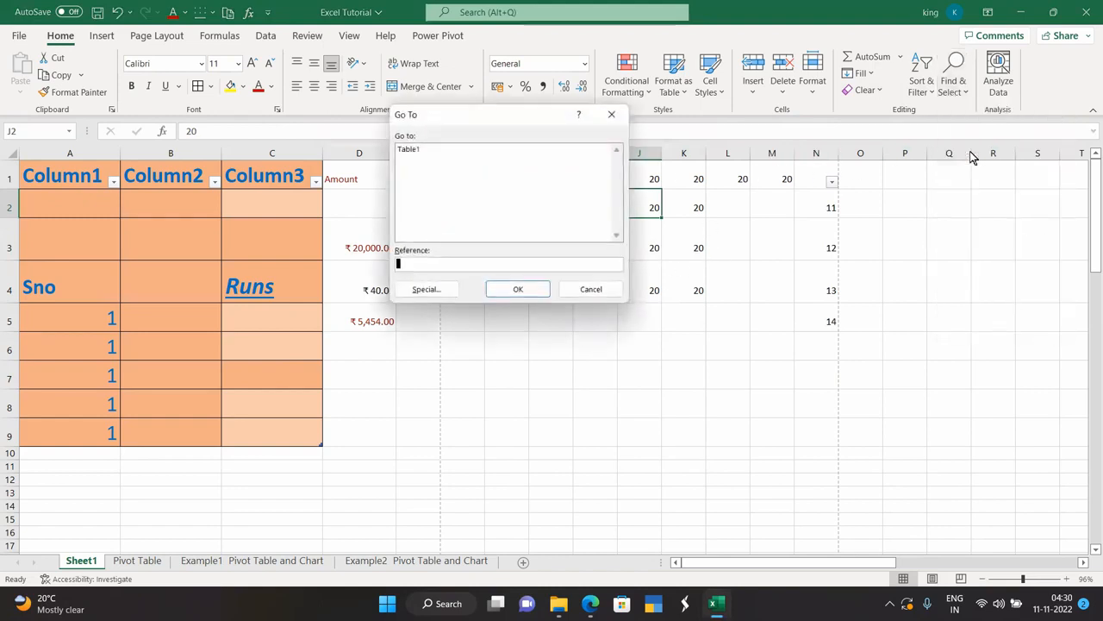
click(431, 293)
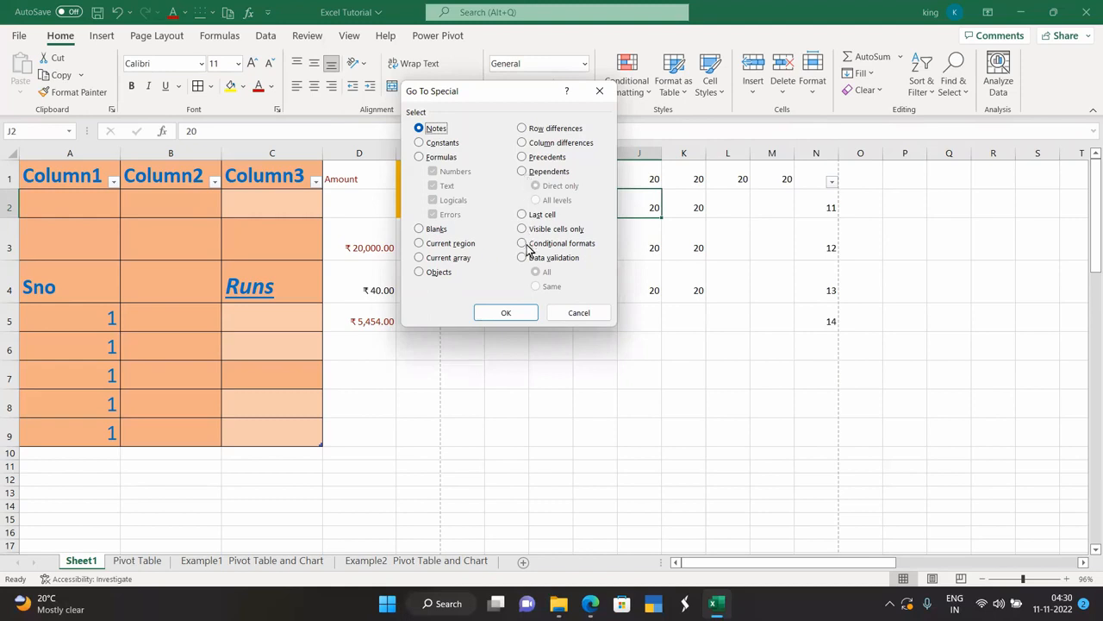
click(526, 217)
click(419, 143)
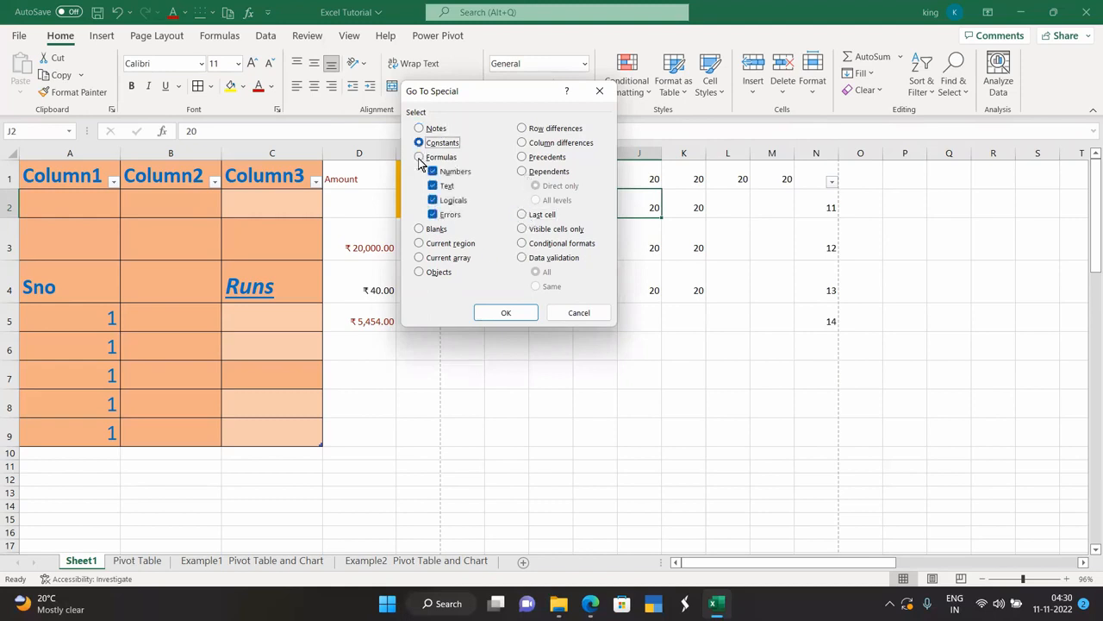
click(419, 157)
click(521, 215)
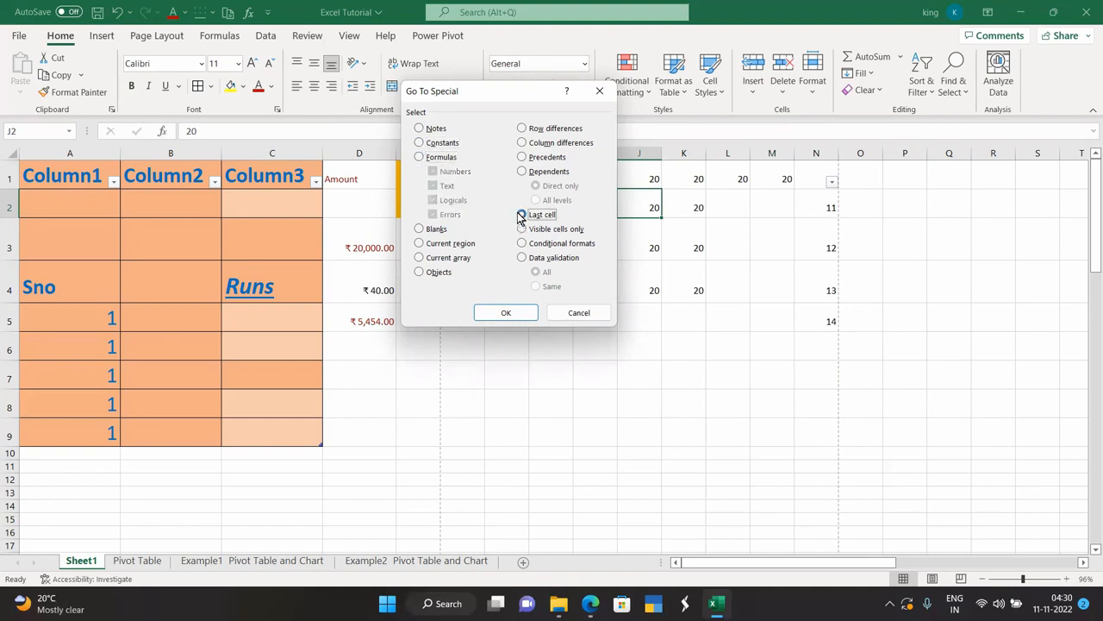
click(522, 229)
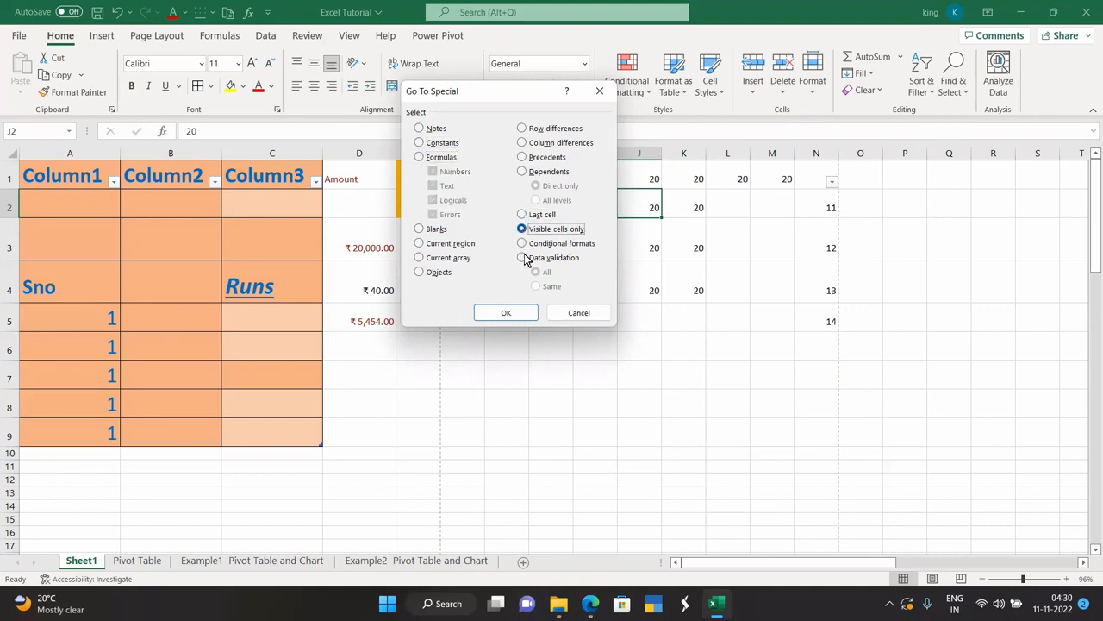
click(520, 244)
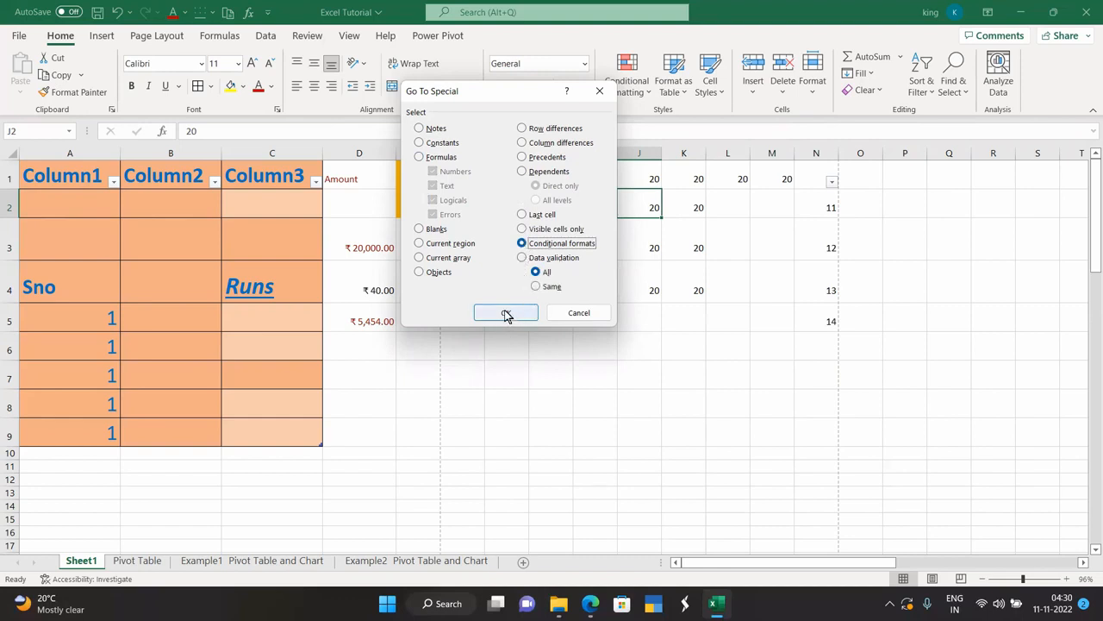
click(521, 258)
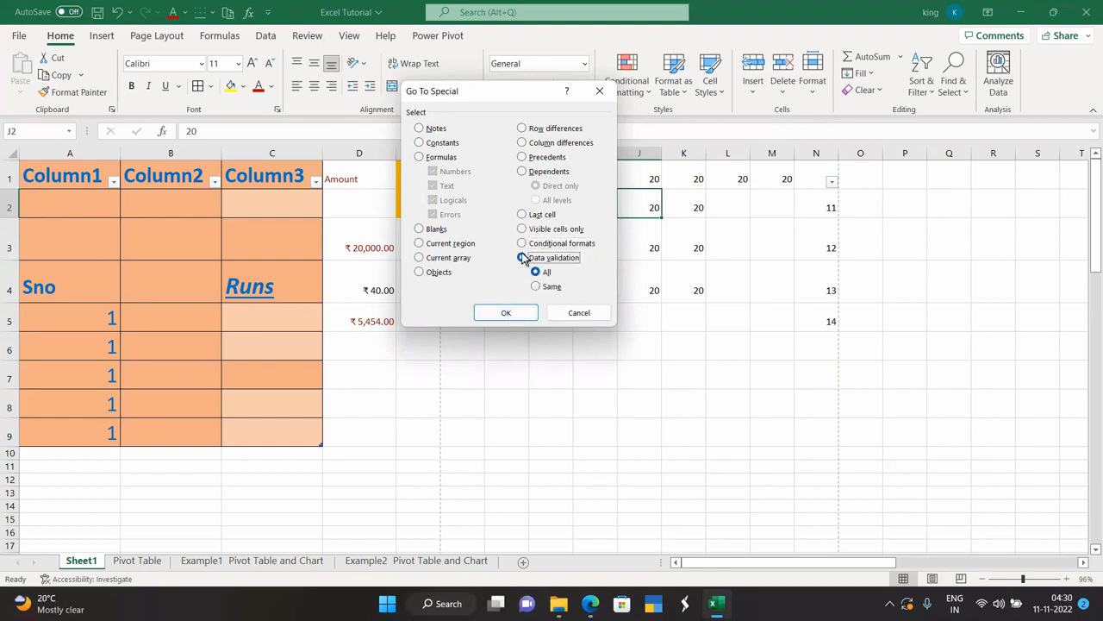
click(523, 244)
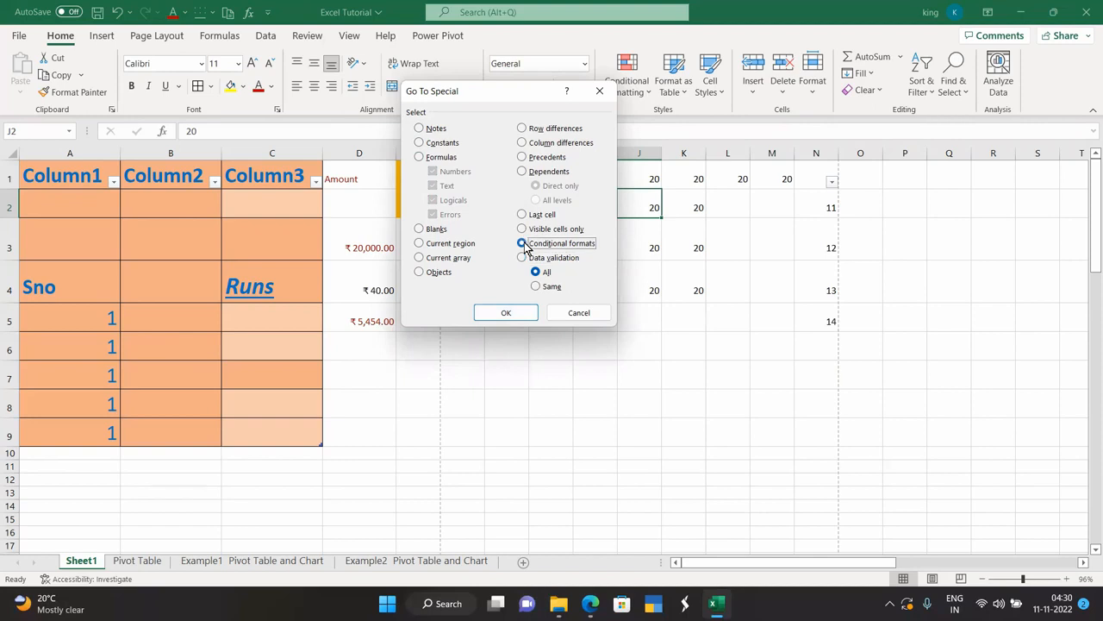
click(506, 313)
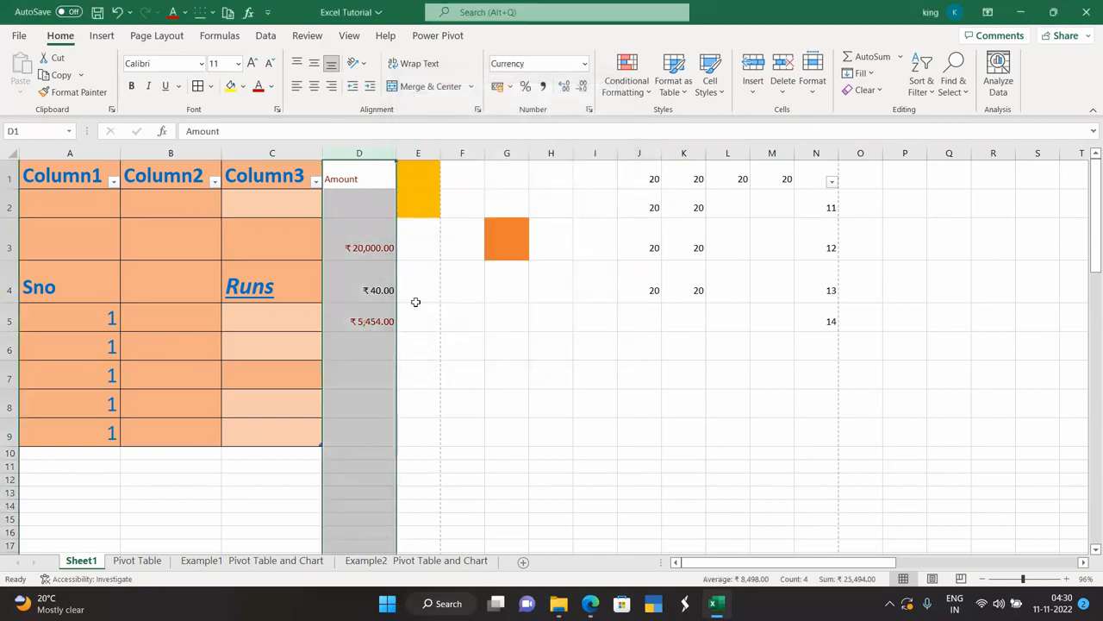
click(952, 86)
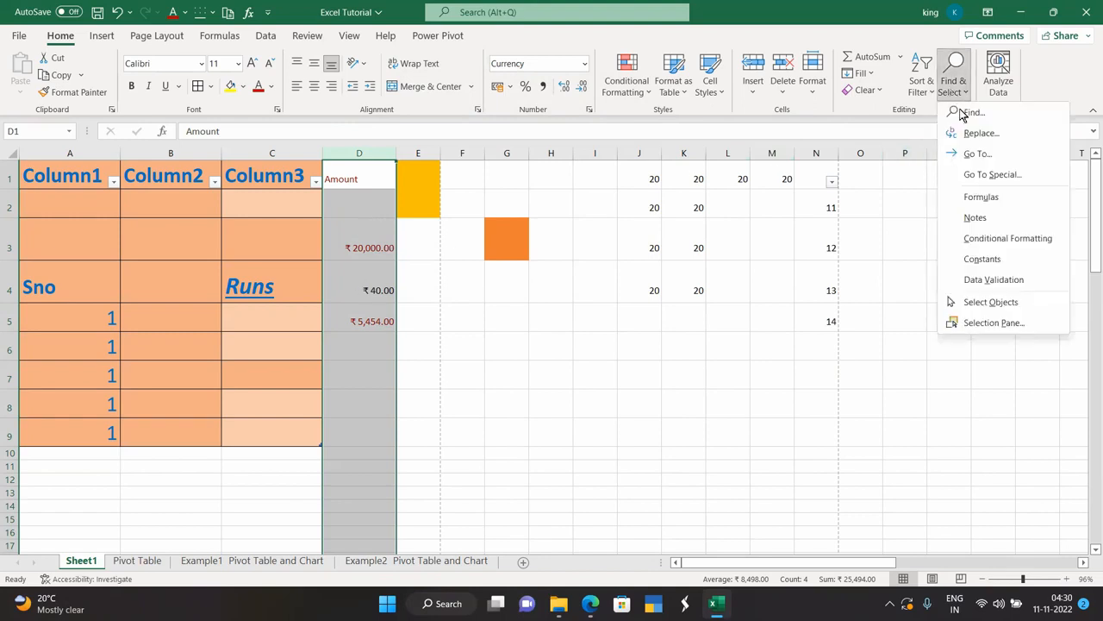
click(977, 156)
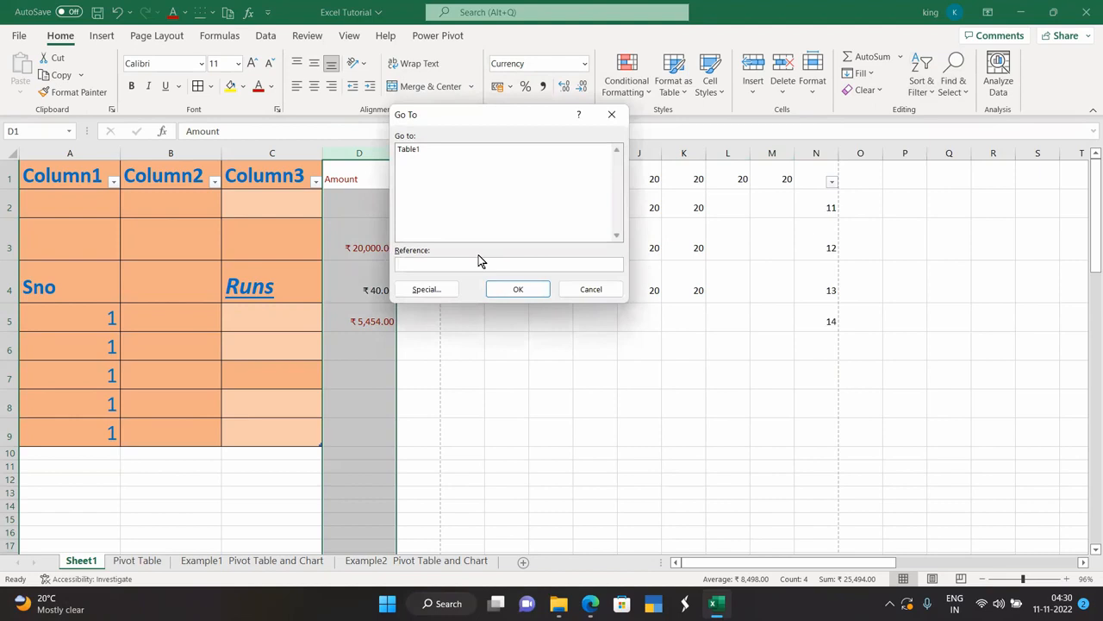
click(443, 289)
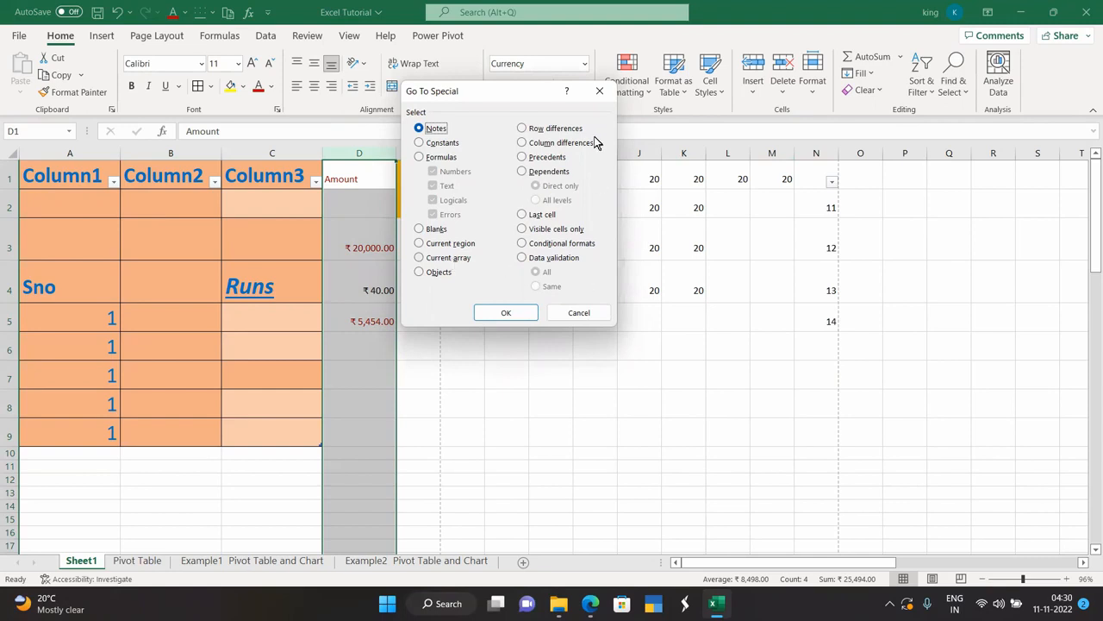
click(599, 91)
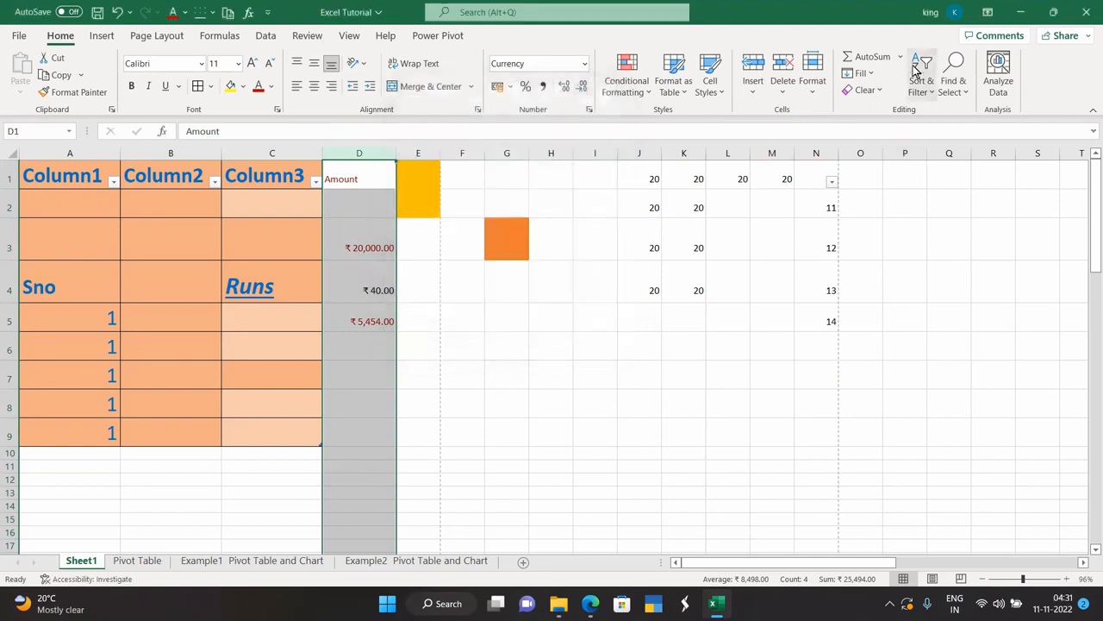
- Try to select the cells containing formulas with Find & Select
click(954, 77)
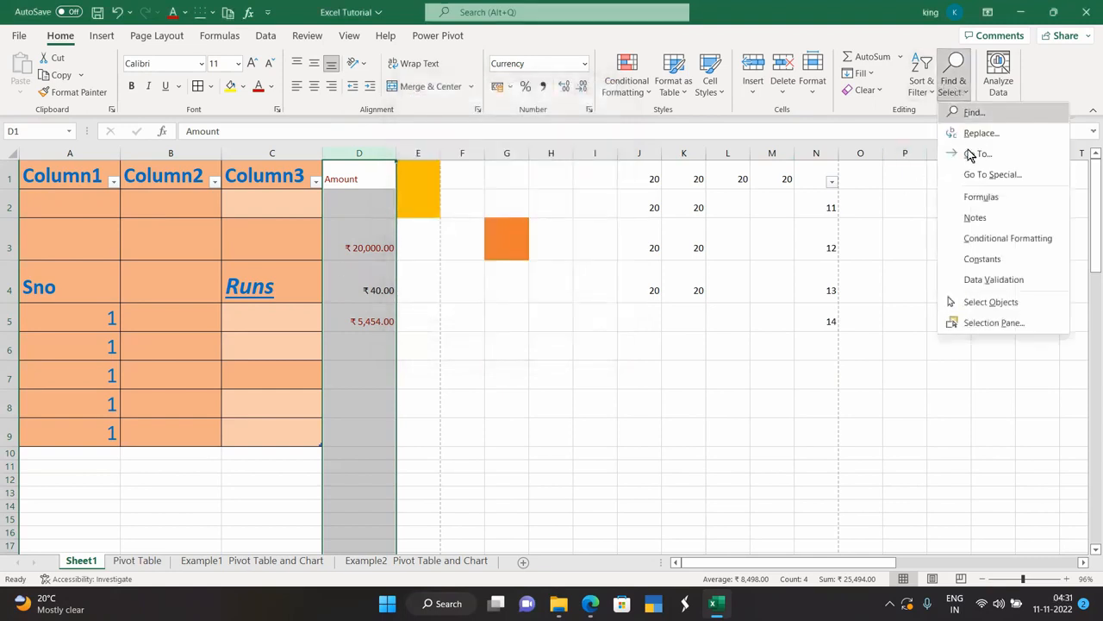
click(992, 198)
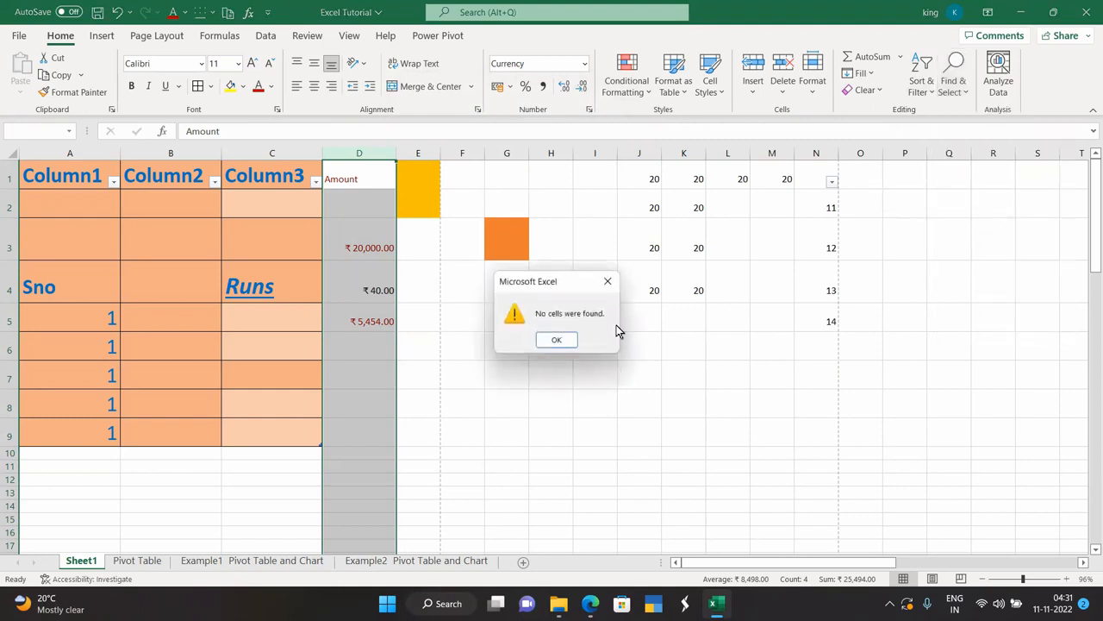
click(559, 339)
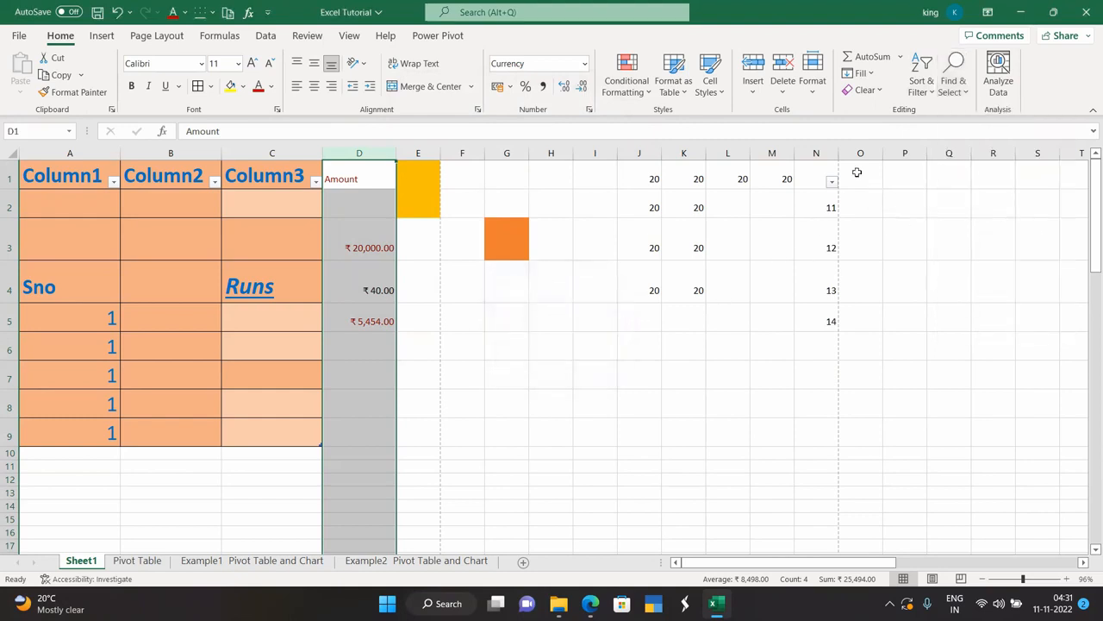
click(929, 93)
click(955, 86)
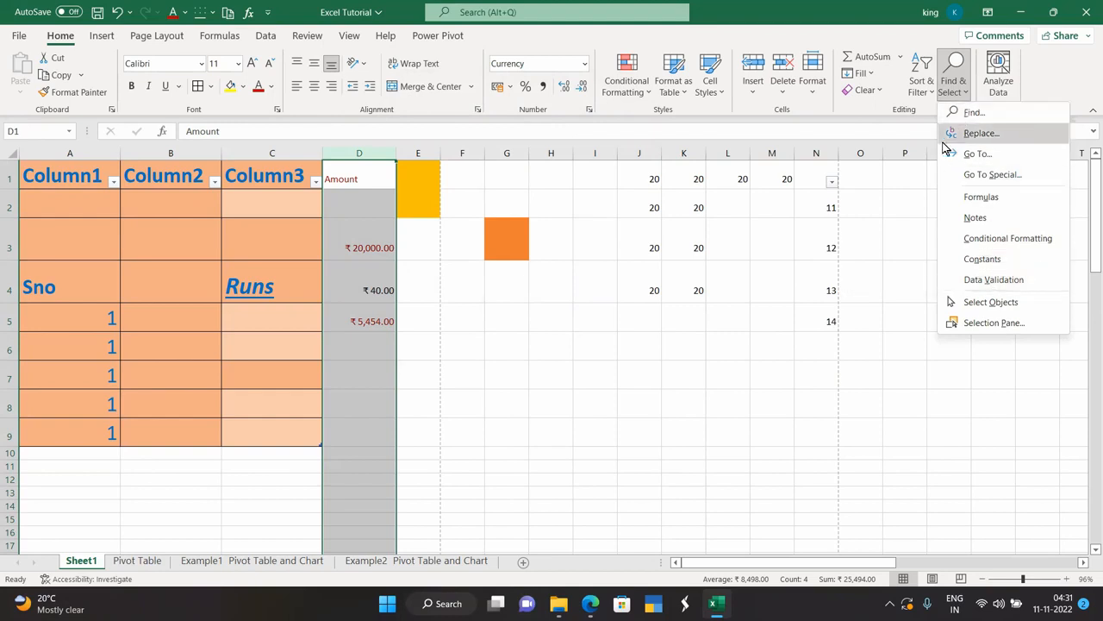
click(917, 290)
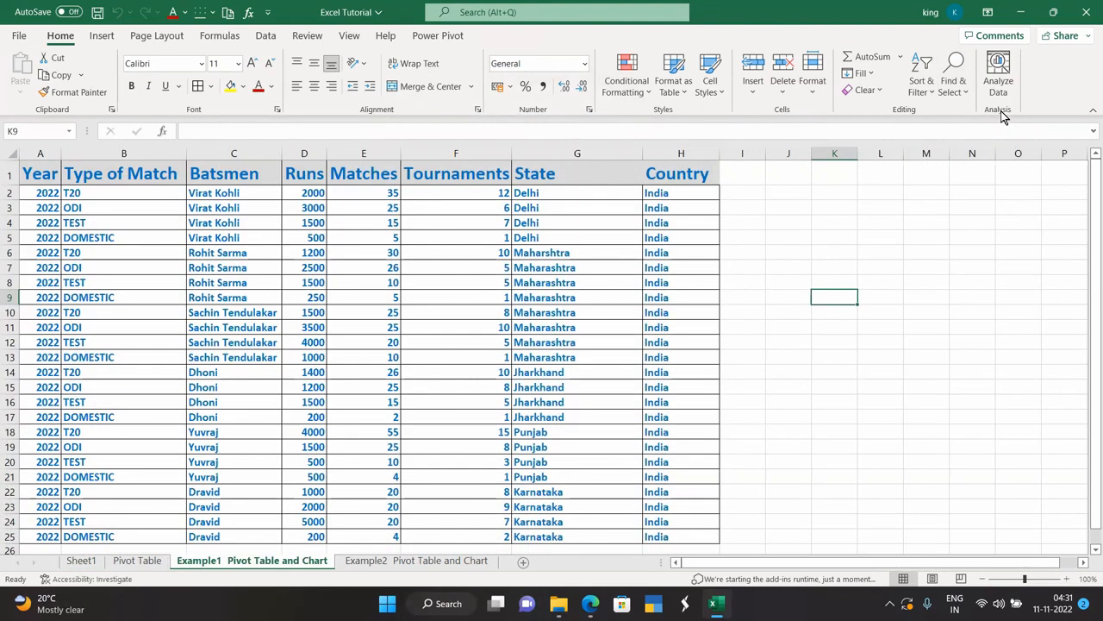
- Run Analyze Data on A1:H24 of the Example1 Pivot Table and Chart sheet and browse the suggested insights
drag(43, 174, 690, 521)
click(1001, 79)
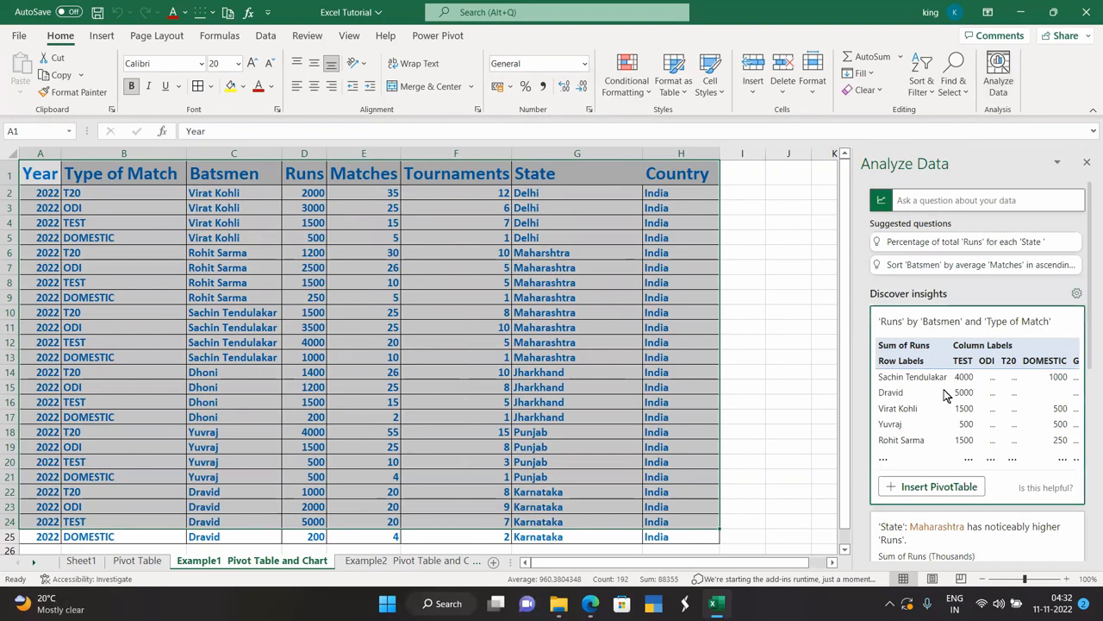
scroll(938, 367, down, 5)
scroll(938, 366, down, 5)
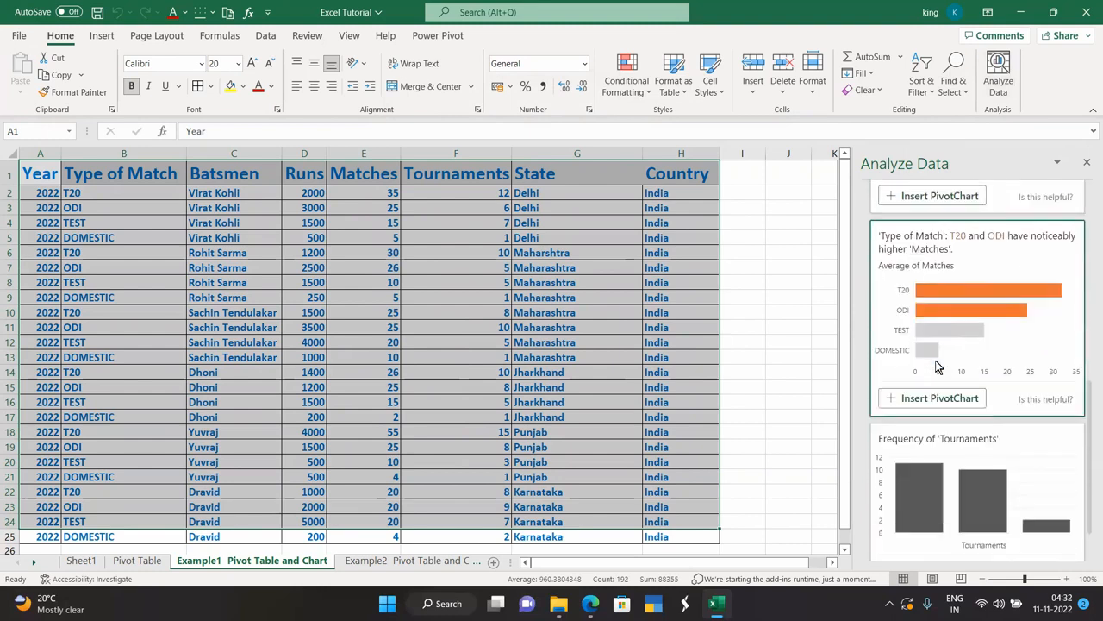
scroll(938, 367, up, 10)
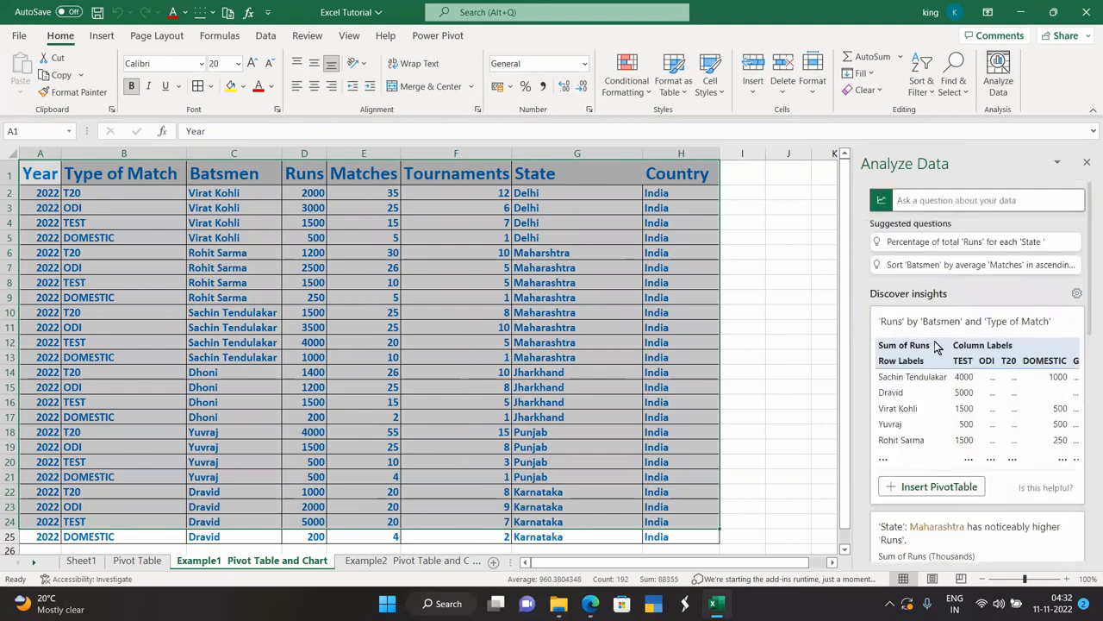
scroll(960, 369, down, 3)
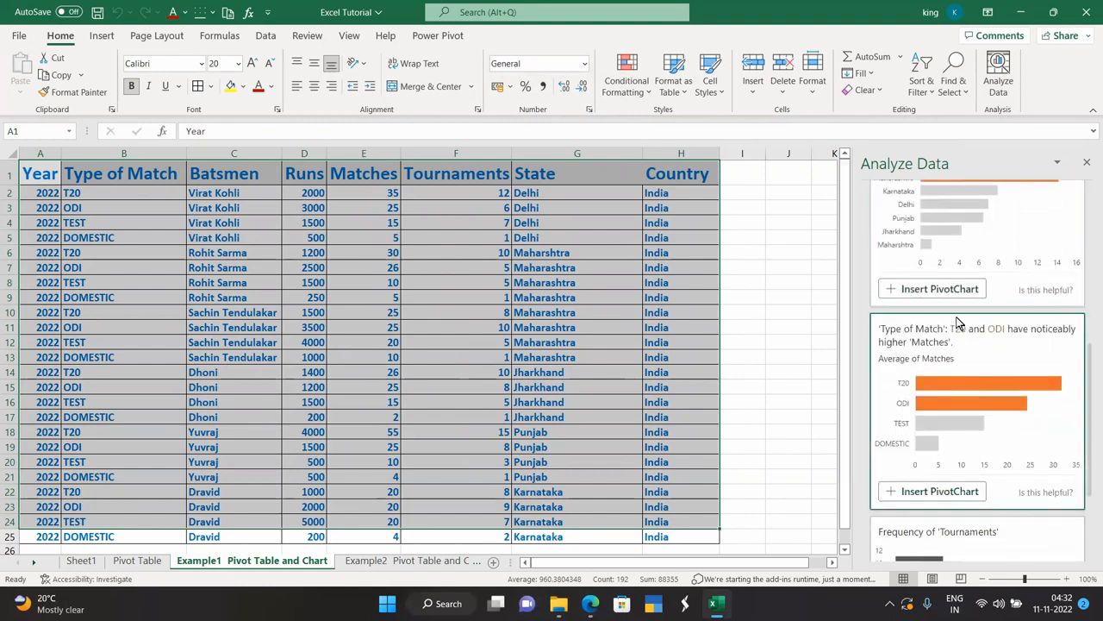
scroll(955, 384, down, 3)
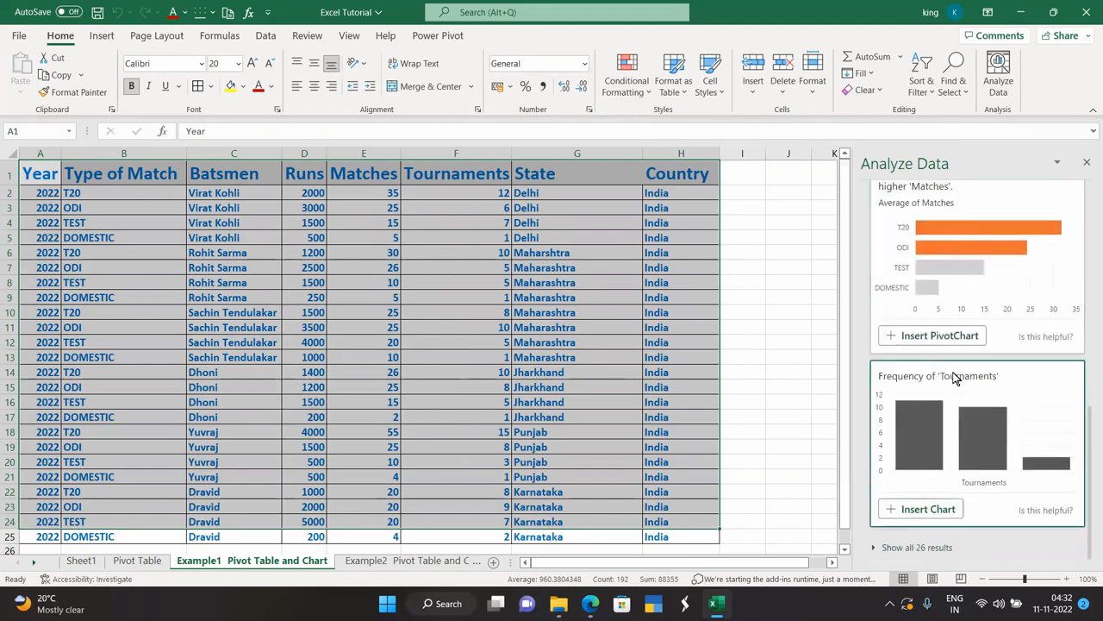
scroll(957, 380, up, 4)
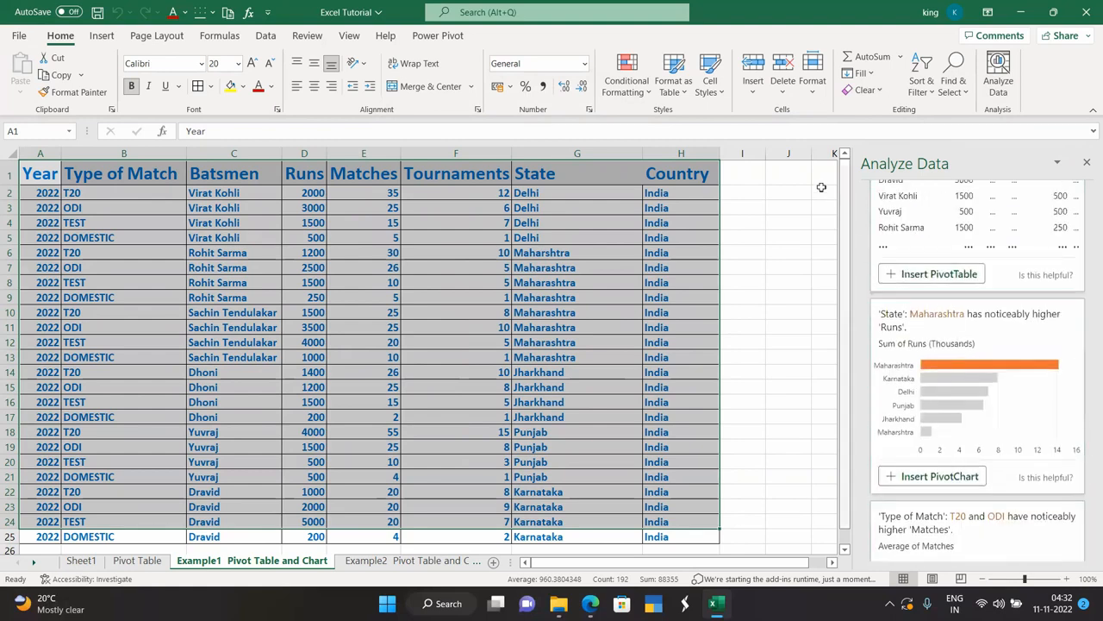